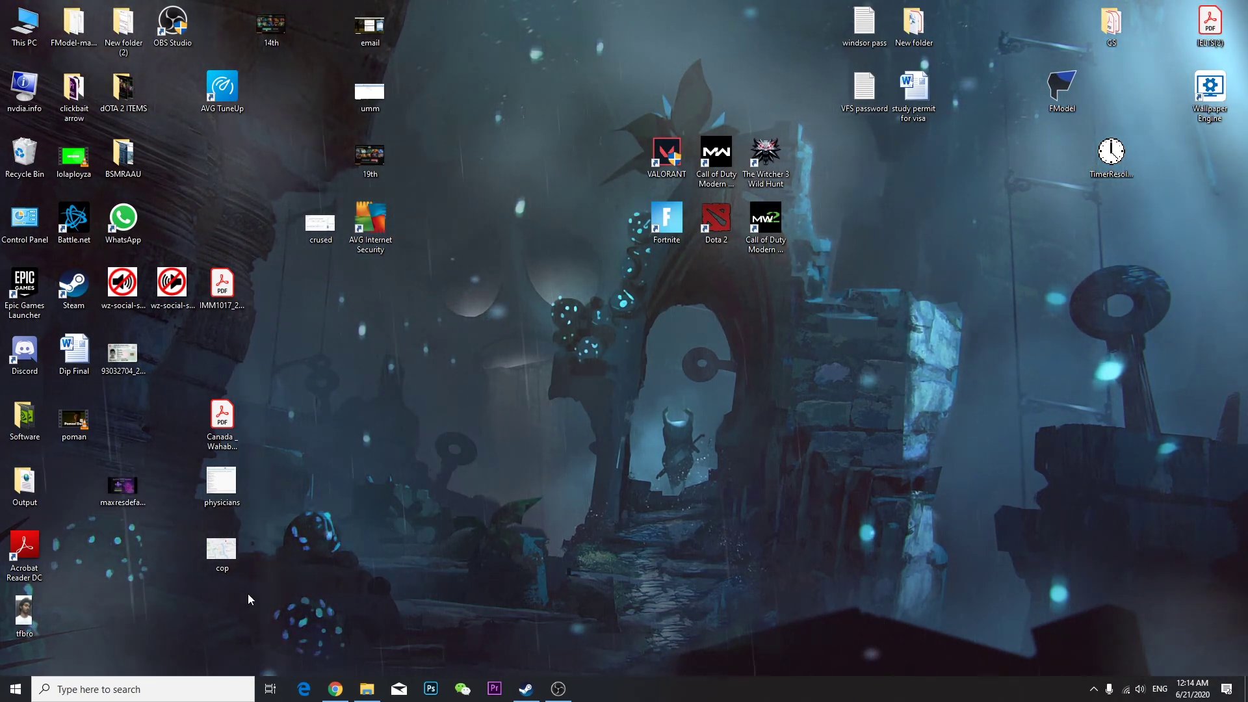
Launch the Services console (services.msc) from the Run dialog.
{"action": "key", "text": "super+r"}
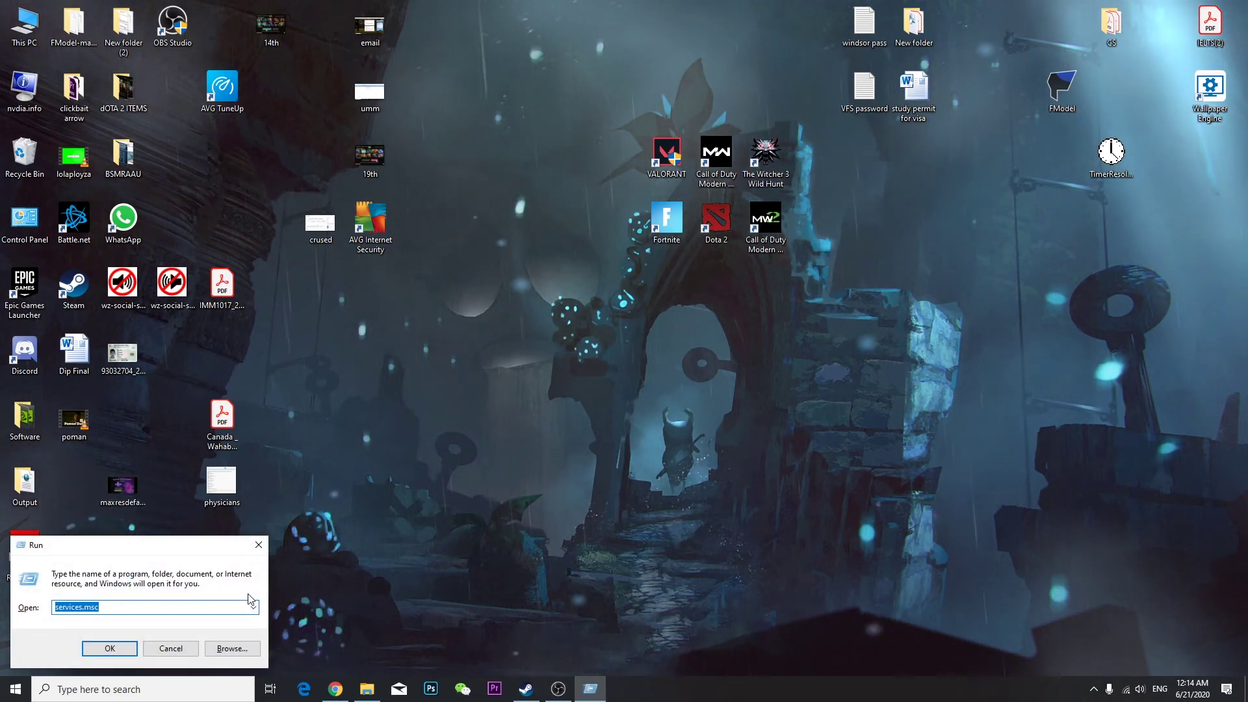
{"action": "key", "text": "End"}
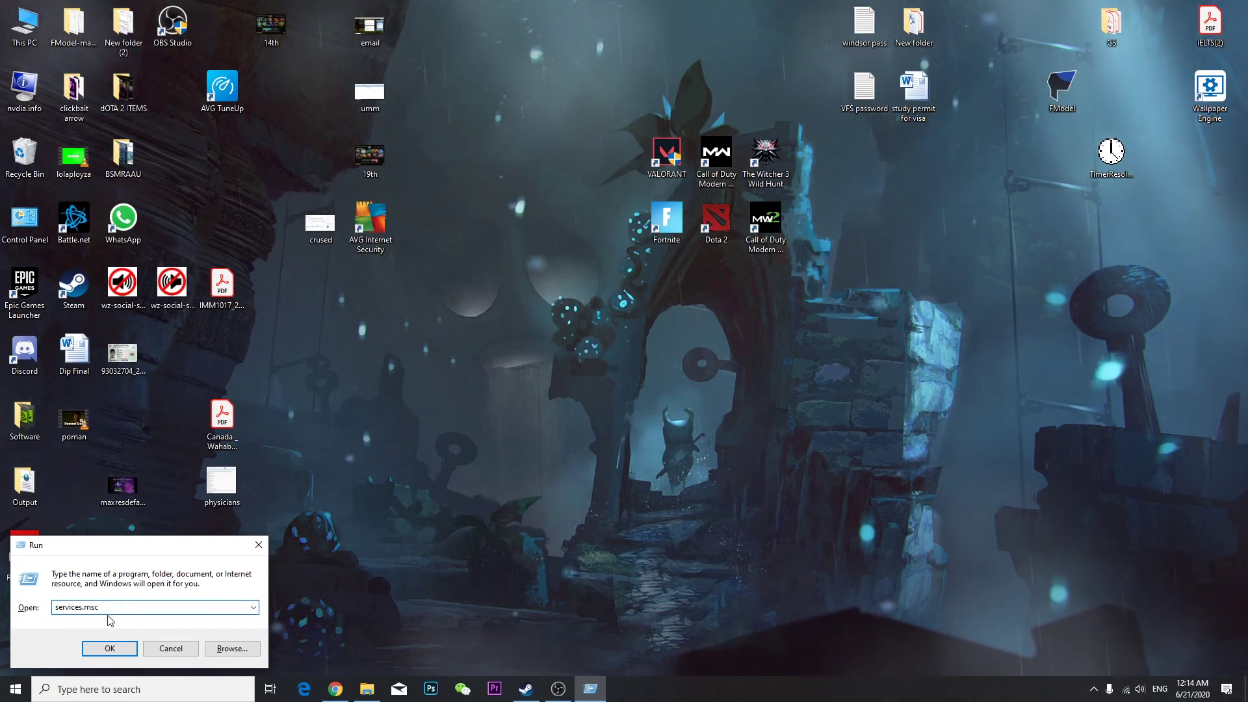
{"action": "left_click", "coordinate": [107, 650]}
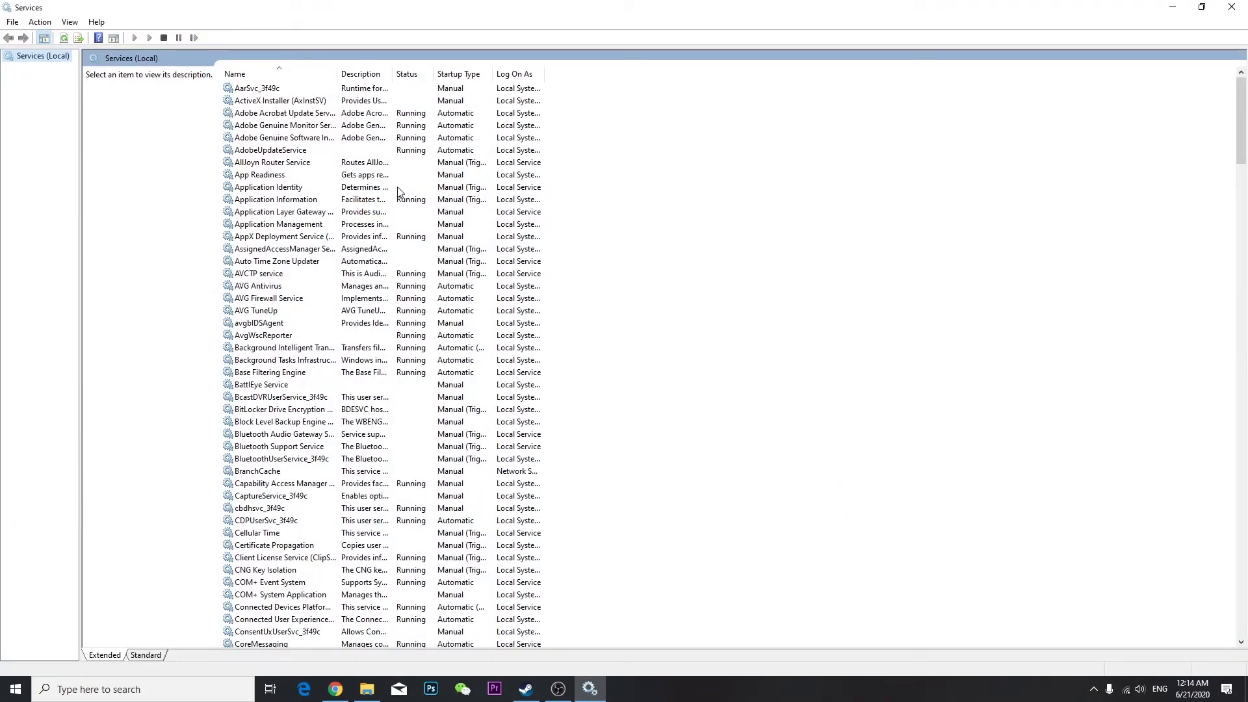
Set Background Intelligent Transfer Service startup type to Disabled, apply, and minimize Services.
{"action": "double_click", "coordinate": [267, 351]}
{"action": "left_click", "coordinate": [645, 330]}
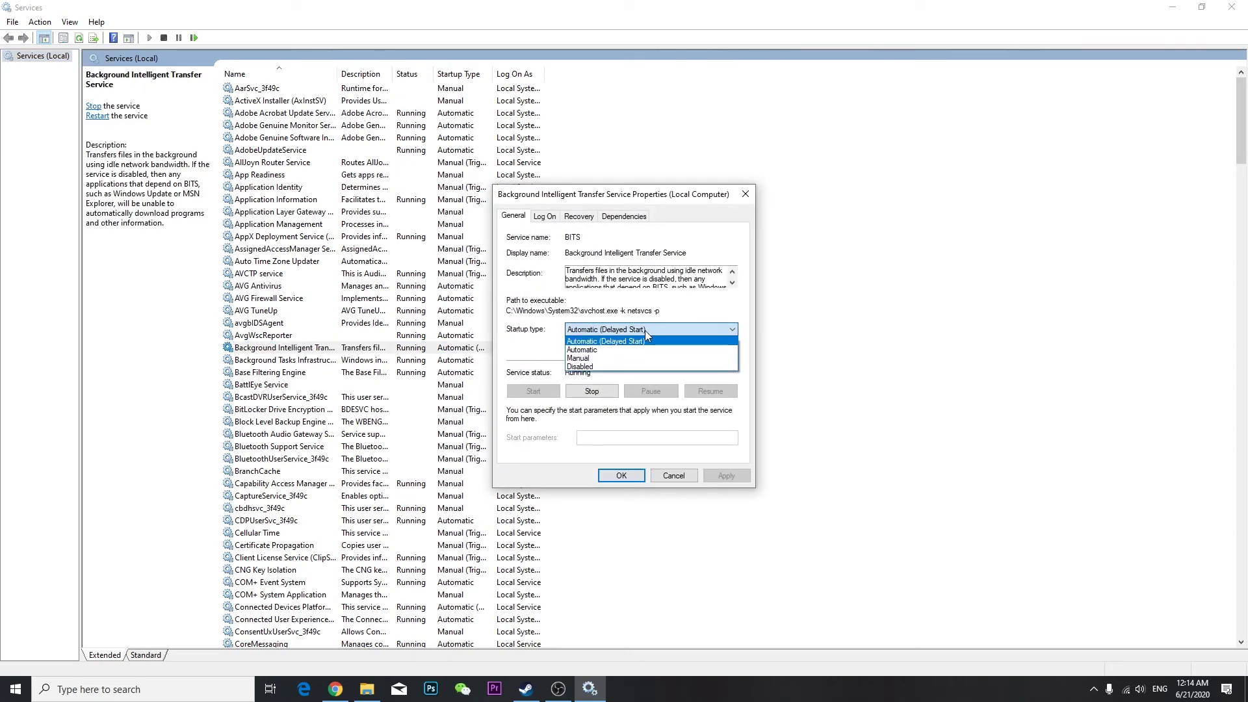
{"action": "left_click", "coordinate": [607, 368]}
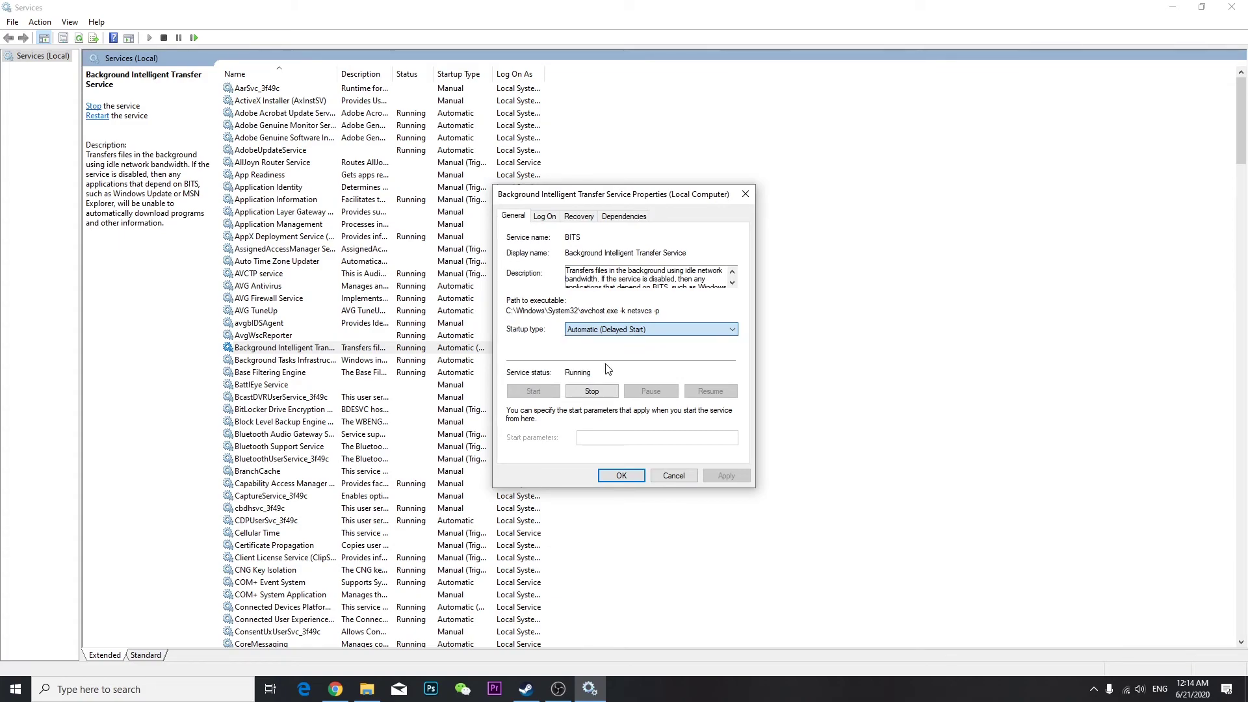
{"action": "left_click", "coordinate": [727, 476]}
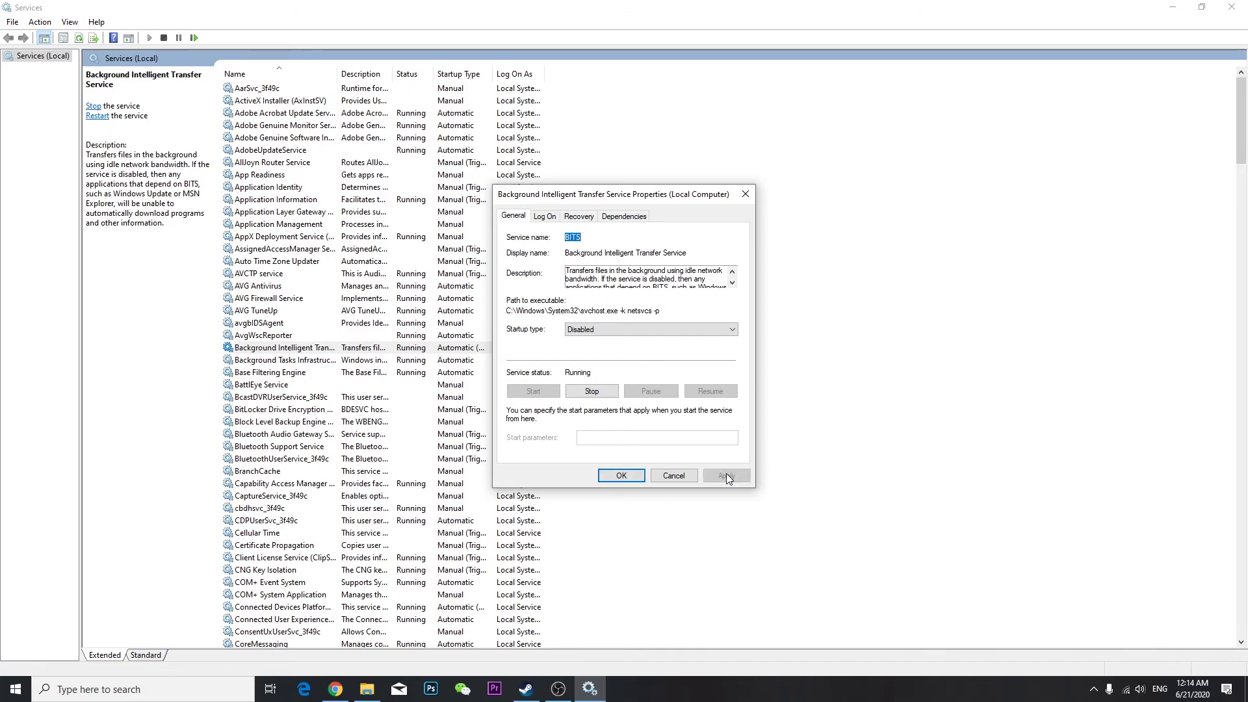
{"action": "left_click", "coordinate": [619, 476]}
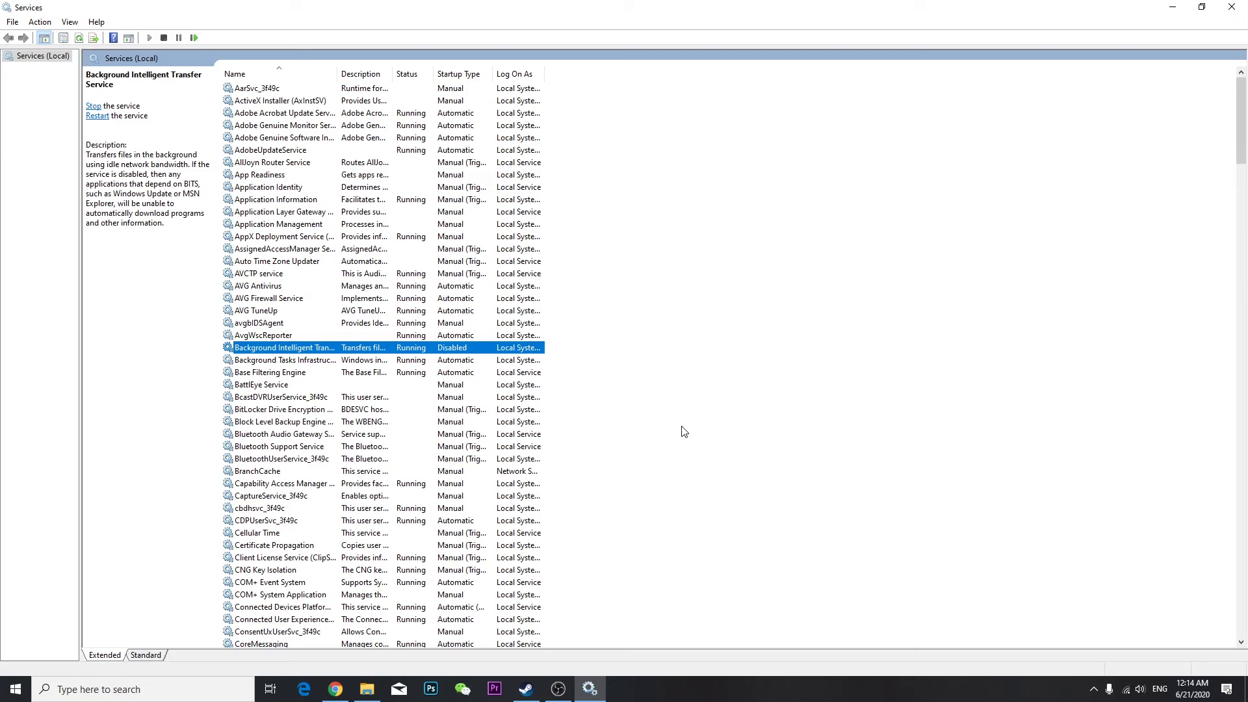
{"action": "left_click", "coordinate": [1173, 6]}
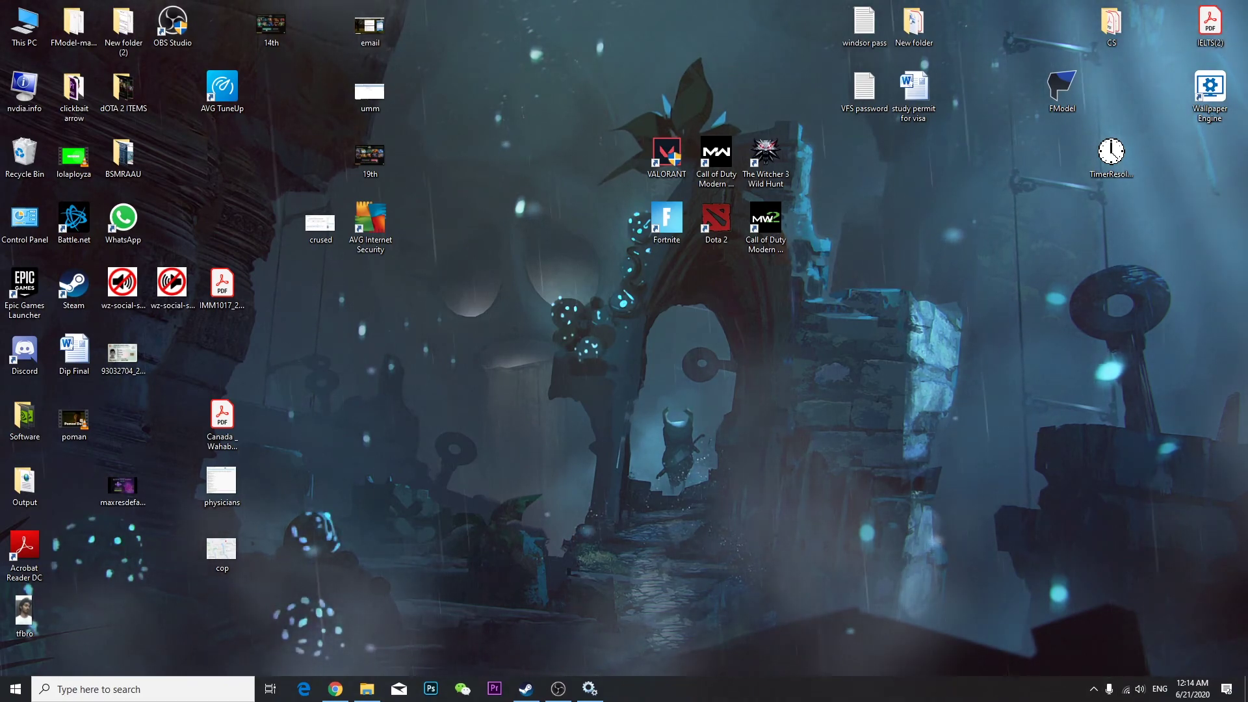
Open Task Manager from the taskbar and select Google Chrome in the Processes list.
{"action": "right_click", "coordinate": [865, 688]}
{"action": "left_click", "coordinate": [918, 639]}
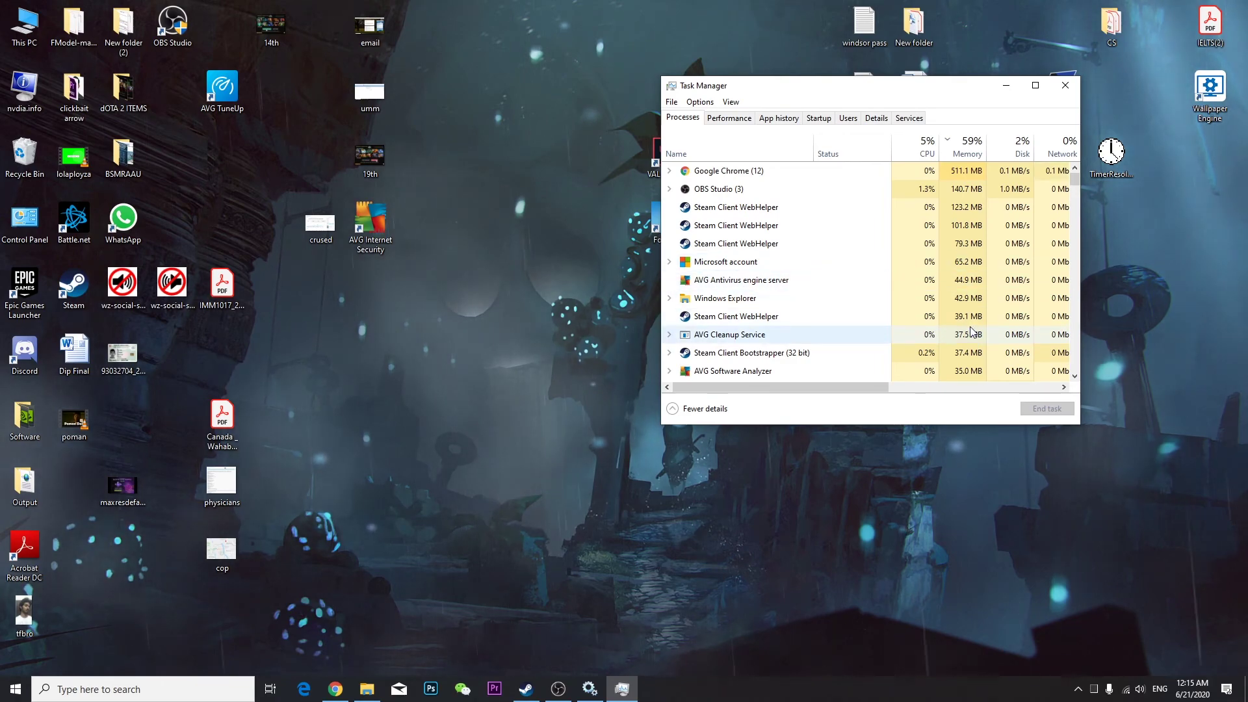
{"action": "scroll", "coordinate": [971, 332], "scroll_direction": "down", "scroll_amount": 7}
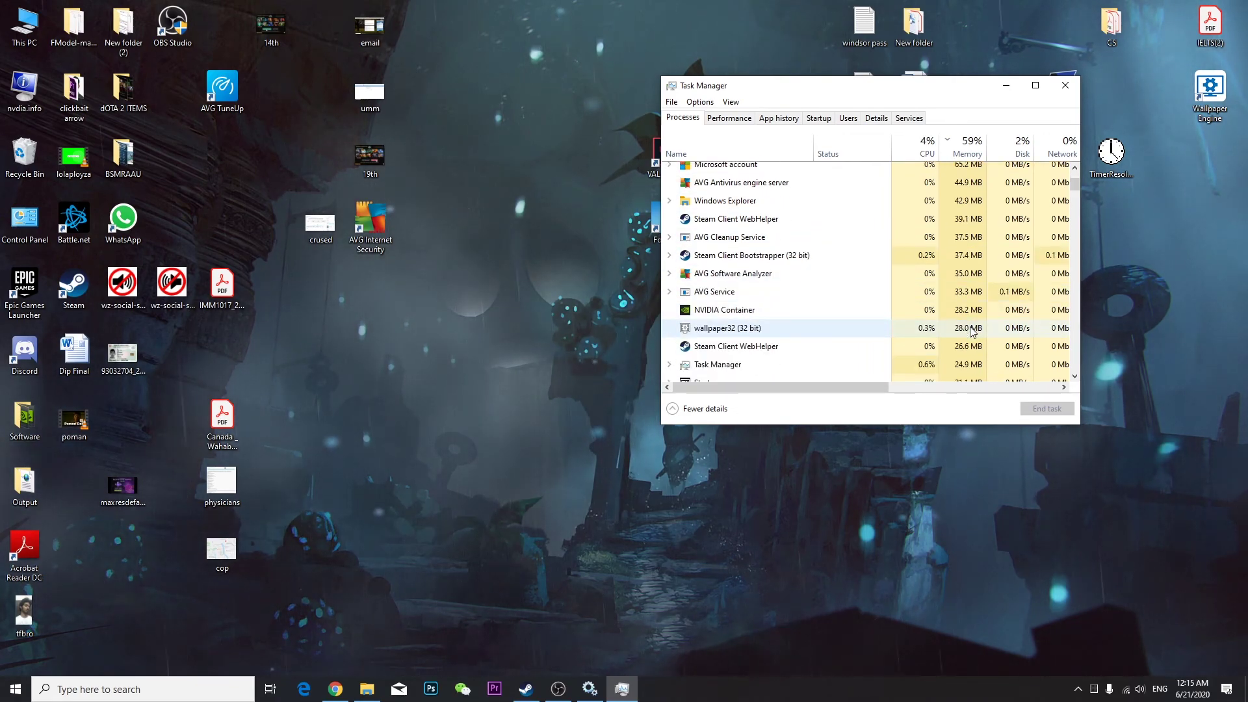
{"action": "left_click_drag", "start_coordinate": [1076, 197], "coordinate": [1075, 170]}
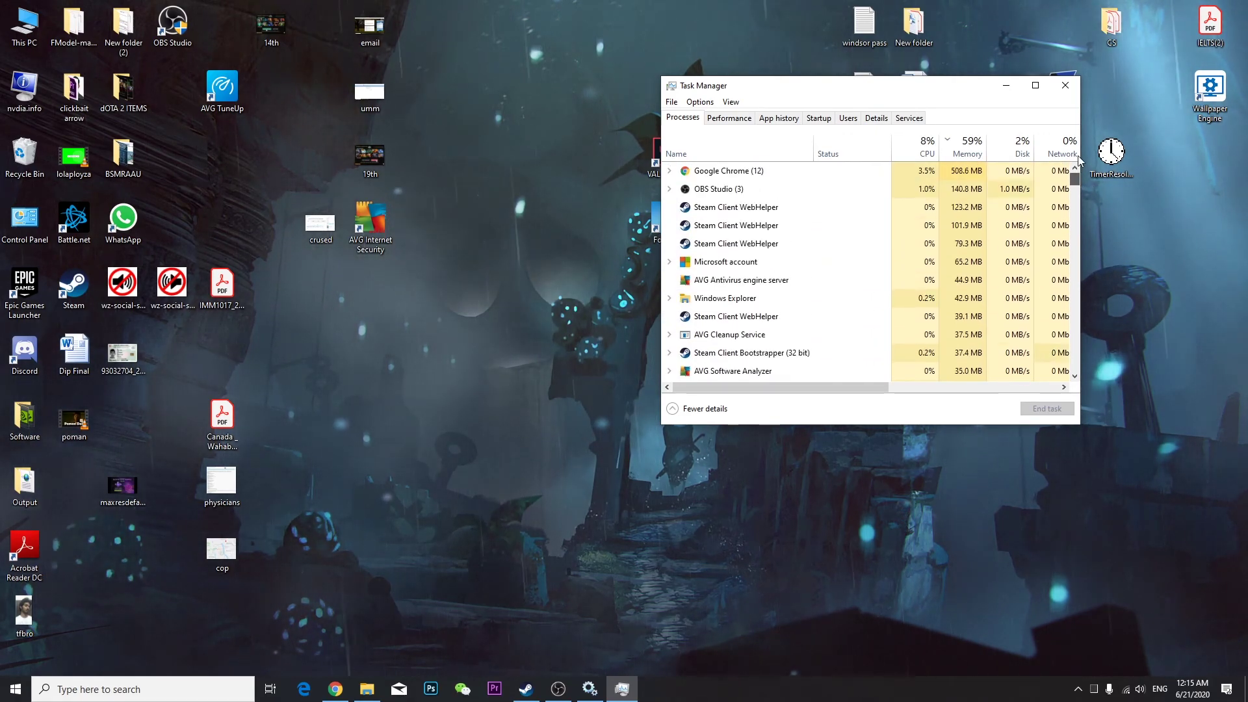
{"action": "left_click", "coordinate": [783, 168]}
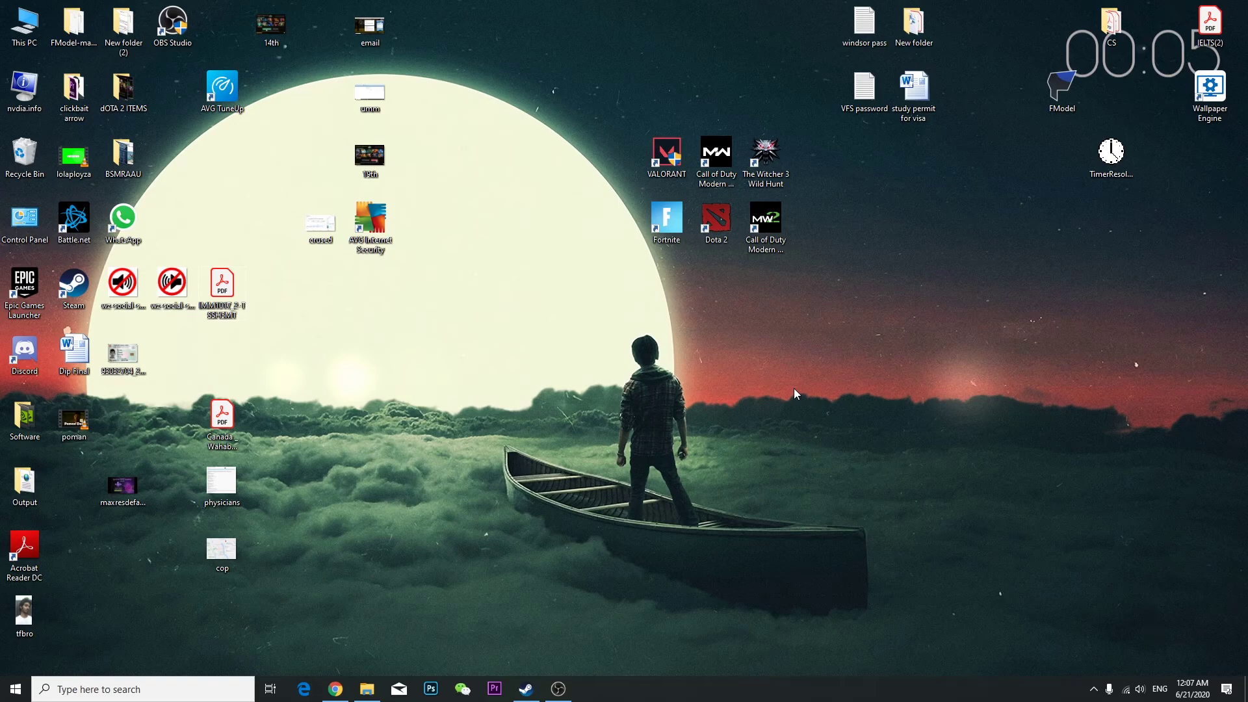
Launch the Local Group Policy Editor by running gpedit.msc from the Run app.
{"action": "left_click", "coordinate": [16, 689]}
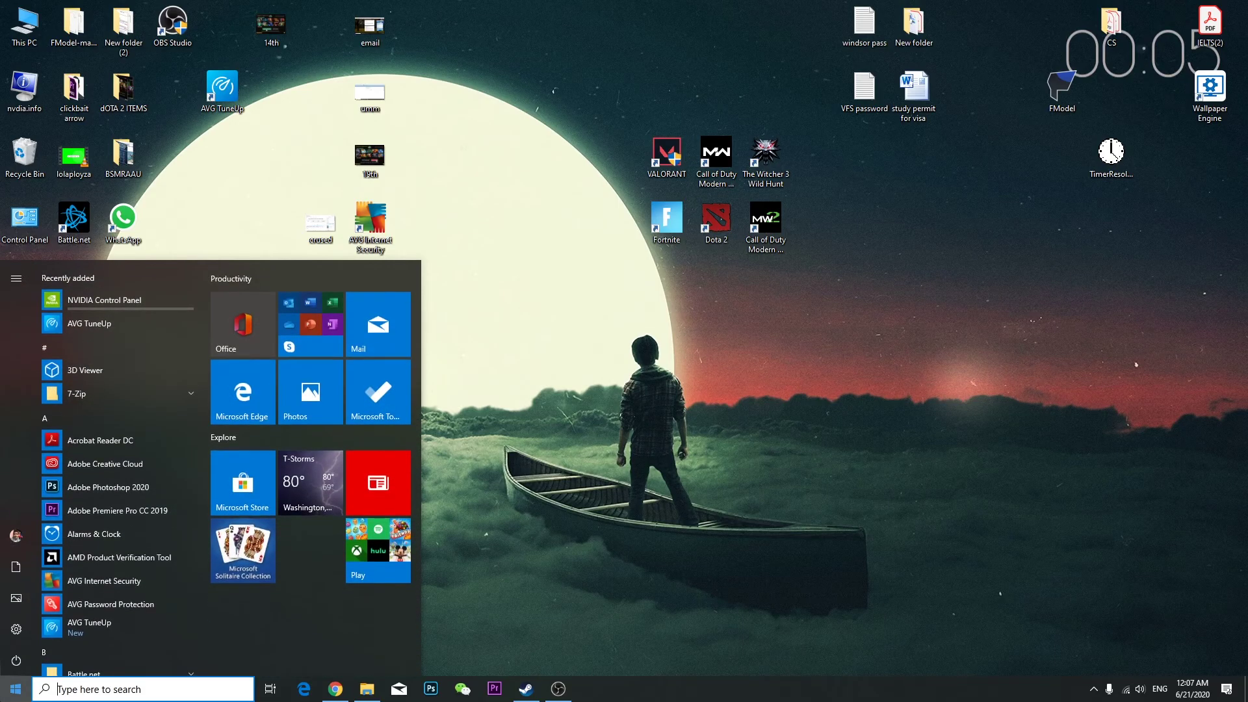
{"action": "type", "text": "run"}
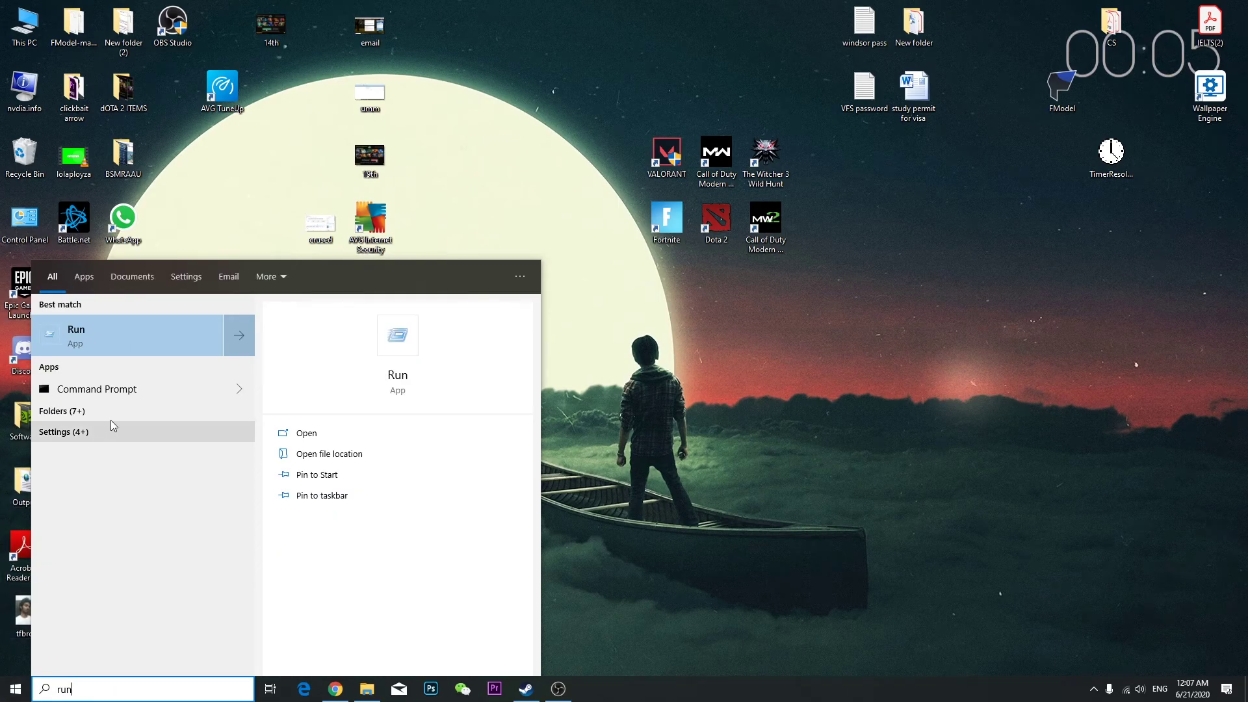
{"action": "left_click", "coordinate": [154, 330]}
{"action": "left_click", "coordinate": [107, 607]}
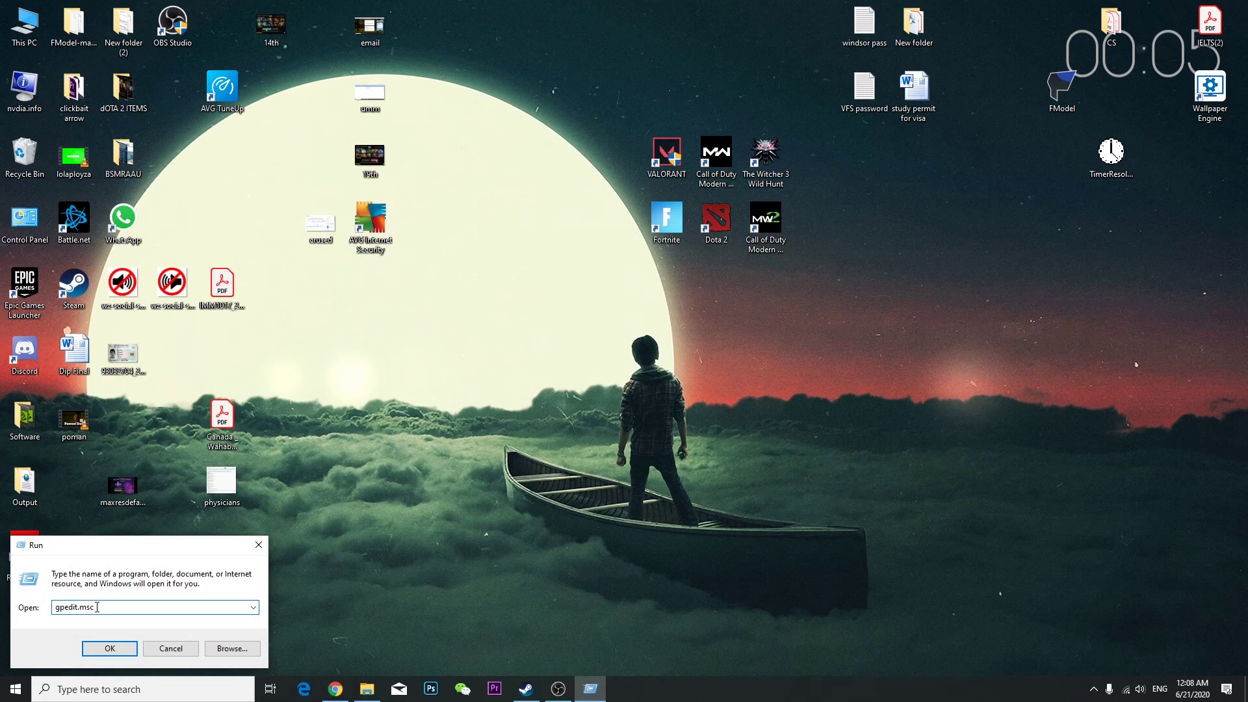
{"action": "mouse_move", "coordinate": [97, 607]}
{"action": "left_mouse_down"}
{"action": "mouse_move", "coordinate": [70, 608]}
{"action": "mouse_move", "coordinate": [81, 610]}
{"action": "left_mouse_up"}
{"action": "left_click", "coordinate": [112, 646]}
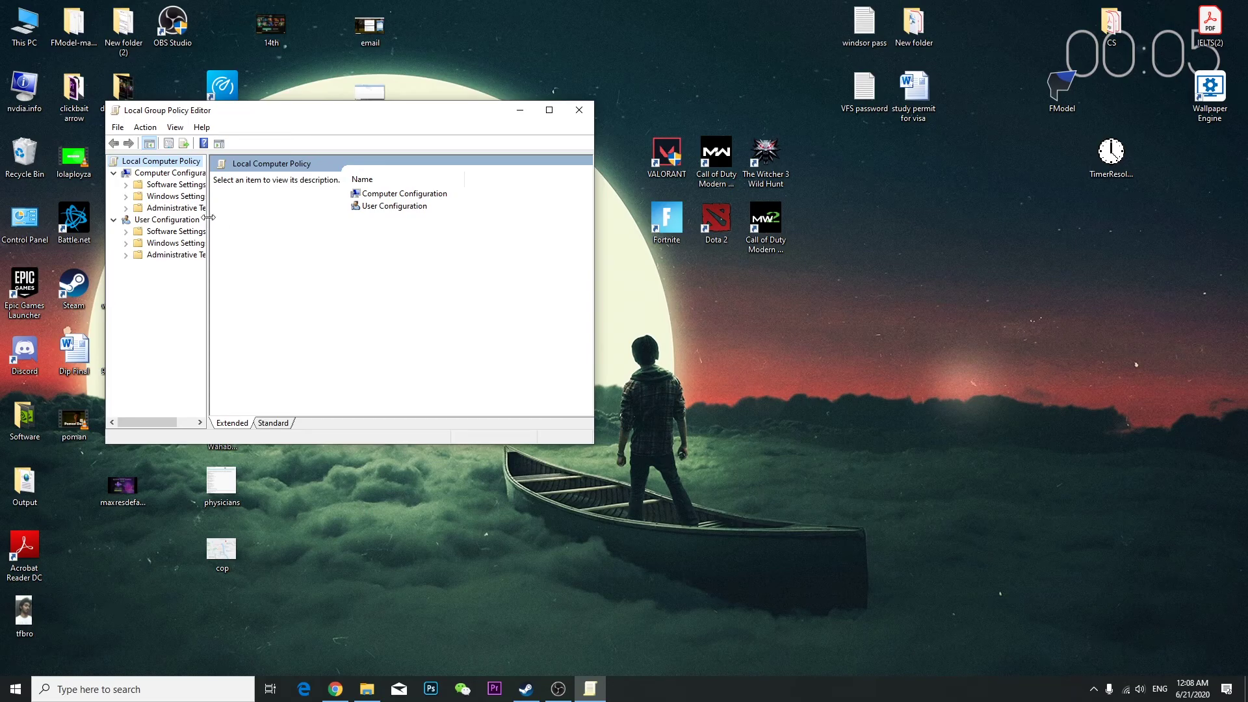
Navigate to Administrative Templates > Network > QoS Packet Scheduler and select Limit reservable bandwidth.
{"action": "left_click_drag", "start_coordinate": [208, 218], "coordinate": [249, 223]}
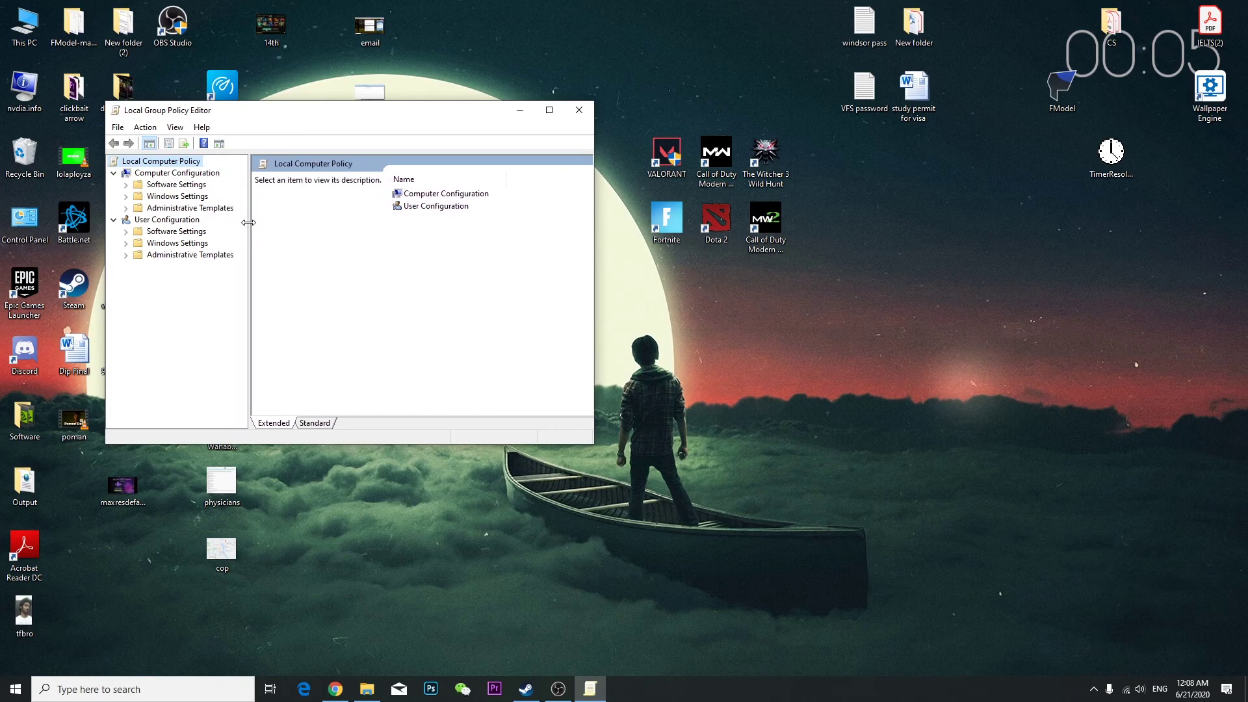
{"action": "left_click", "coordinate": [205, 209]}
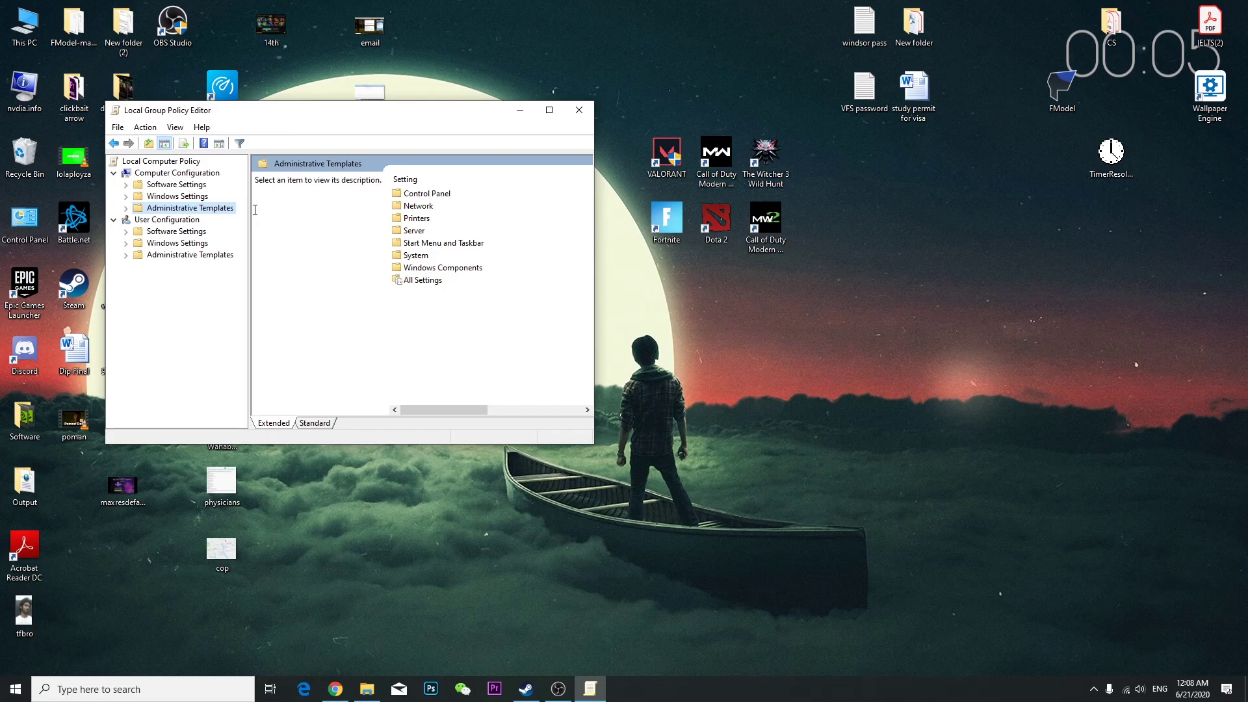
{"action": "double_click", "coordinate": [418, 207]}
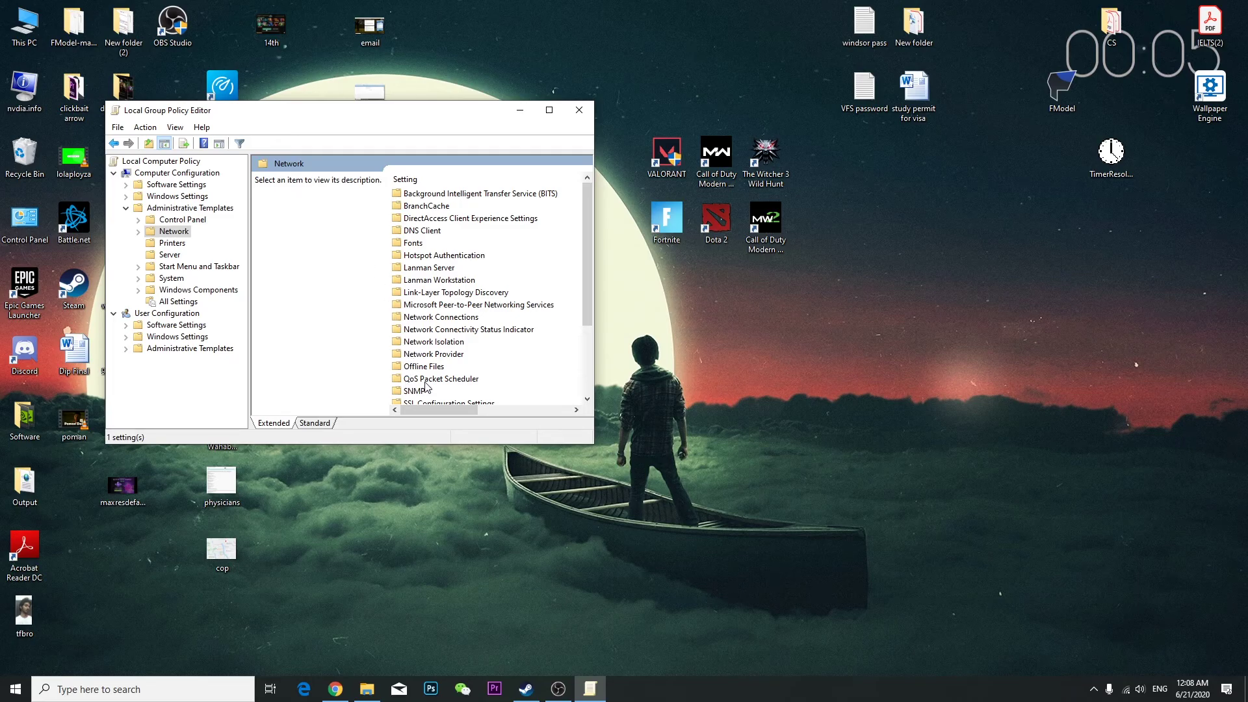
{"action": "double_click", "coordinate": [469, 381]}
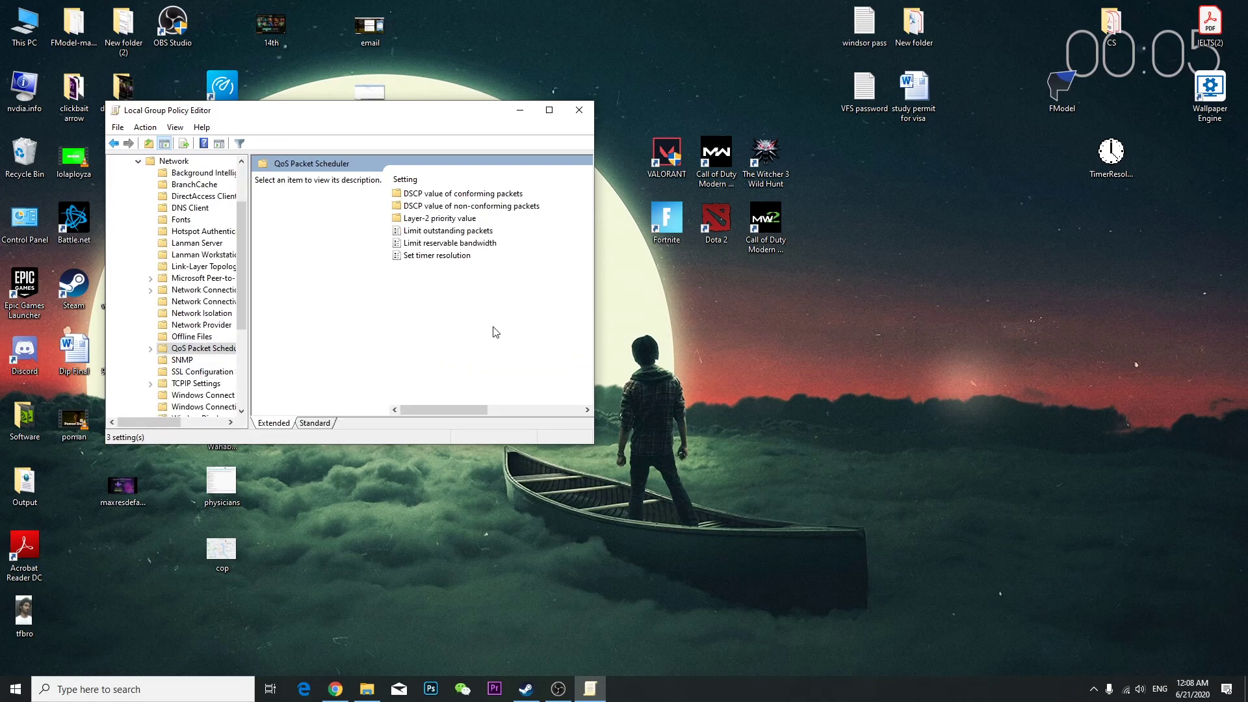
{"action": "left_click", "coordinate": [455, 245]}
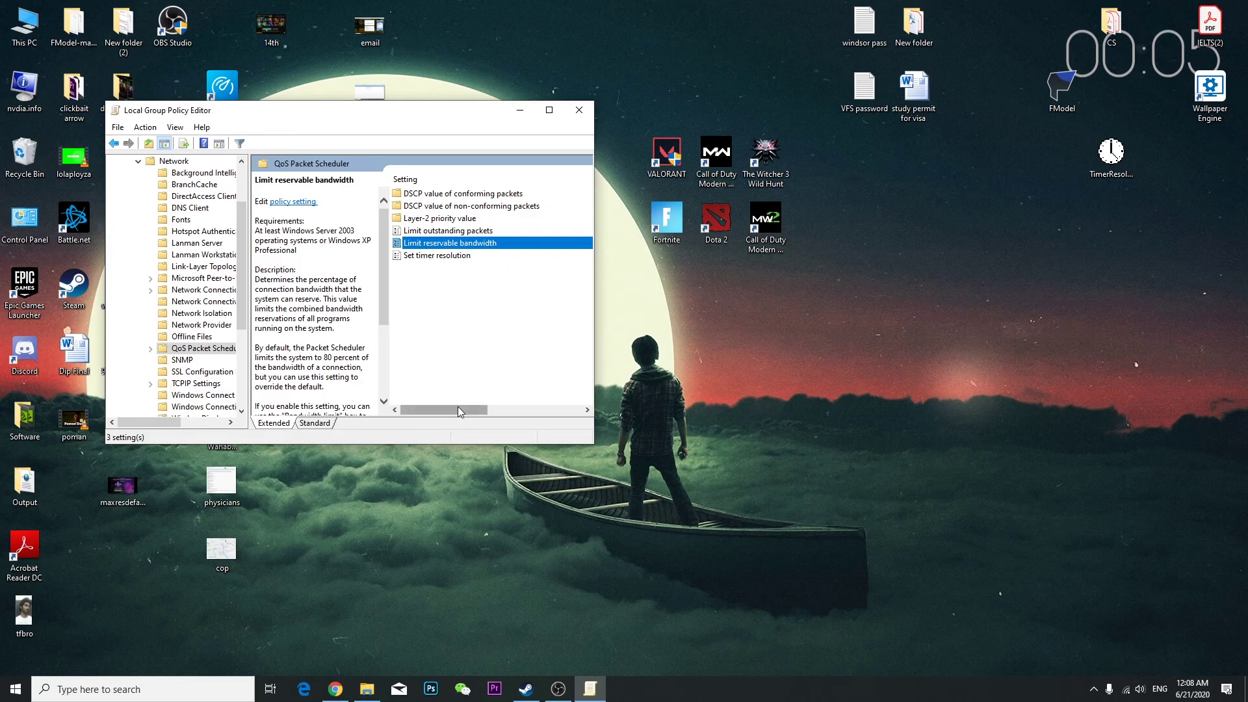
{"action": "mouse_move", "coordinate": [458, 410]}
{"action": "left_mouse_down"}
{"action": "mouse_move", "coordinate": [565, 411]}
{"action": "mouse_move", "coordinate": [449, 408]}
{"action": "left_mouse_up"}
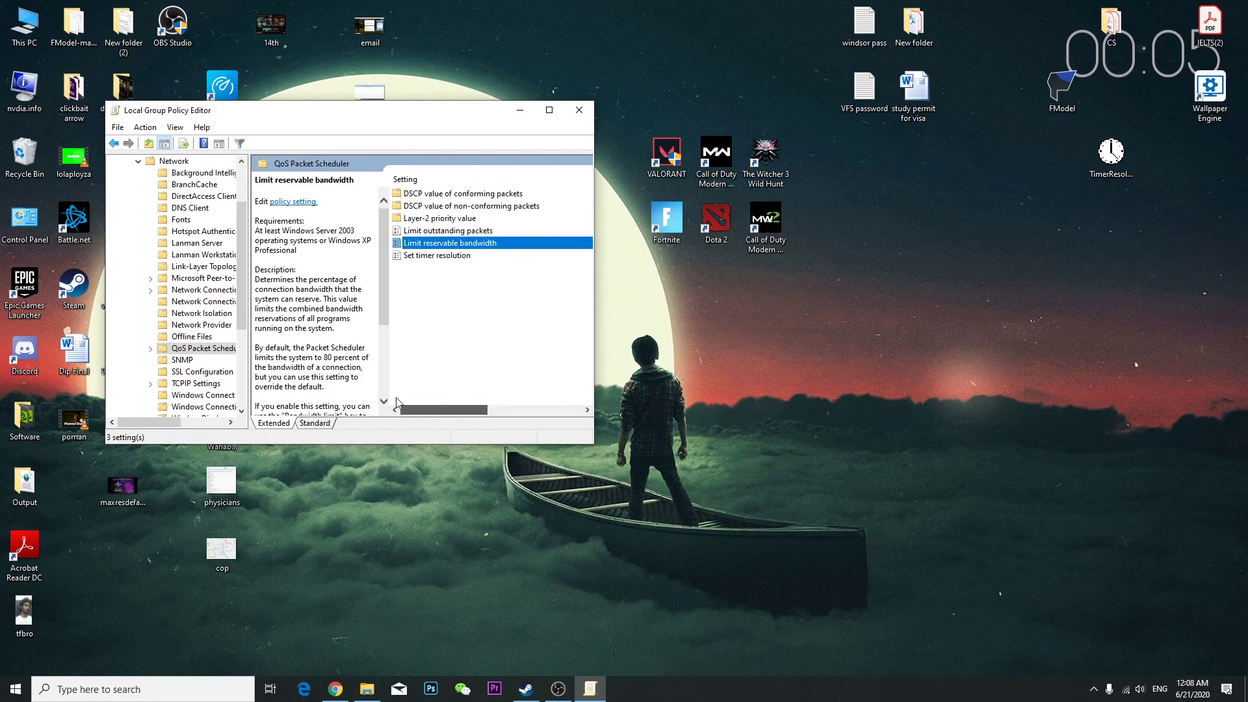
Set Limit reservable bandwidth to Disabled, apply it, and close the Group Policy Editor.
{"action": "double_click", "coordinate": [458, 244]}
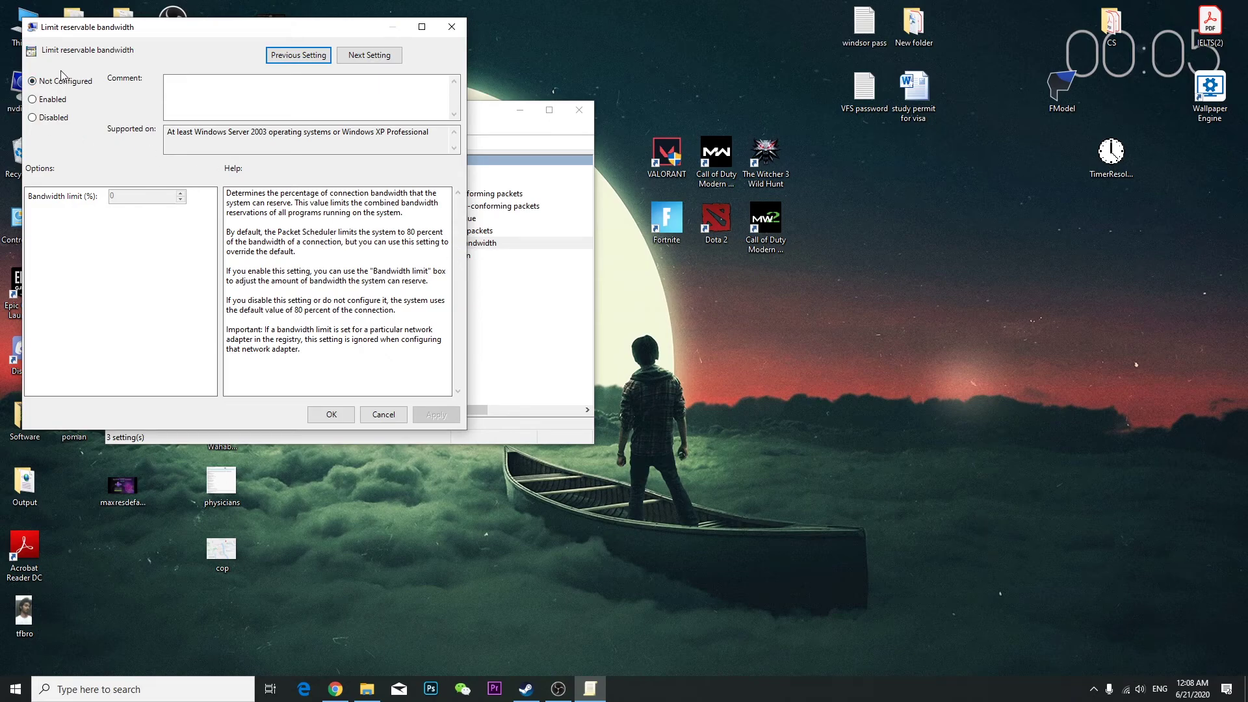
{"action": "left_click", "coordinate": [60, 124]}
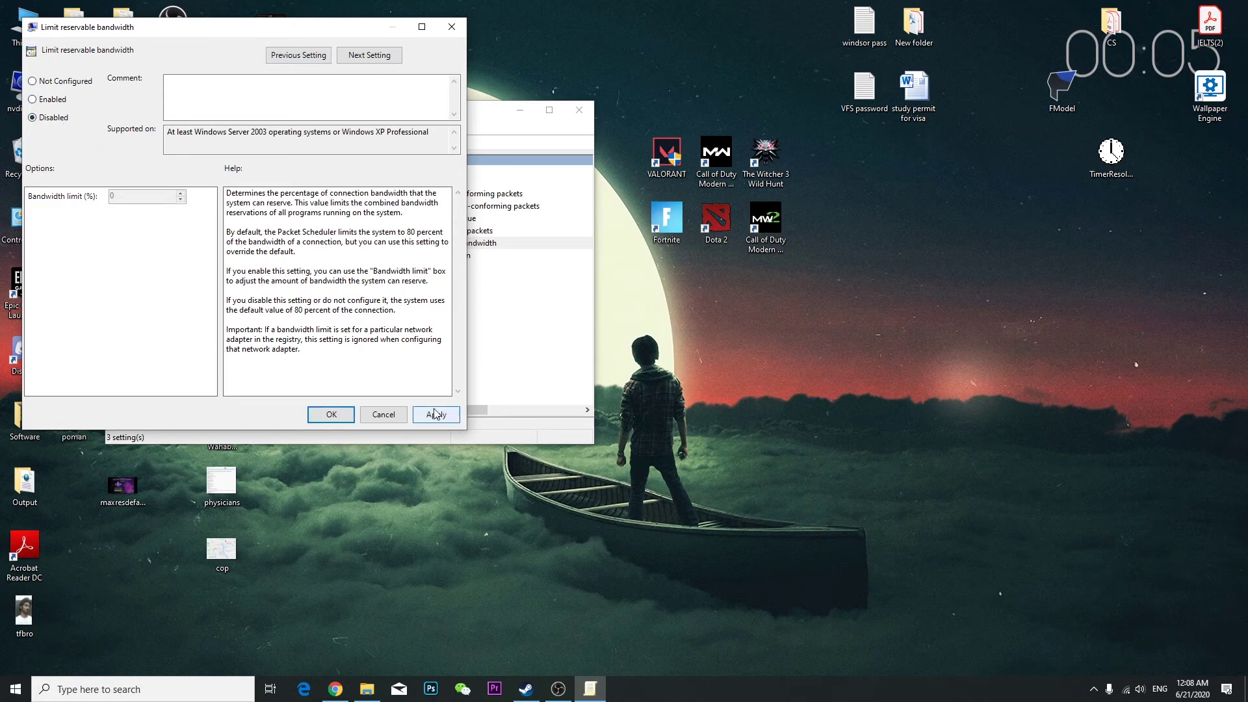
{"action": "left_click", "coordinate": [60, 101]}
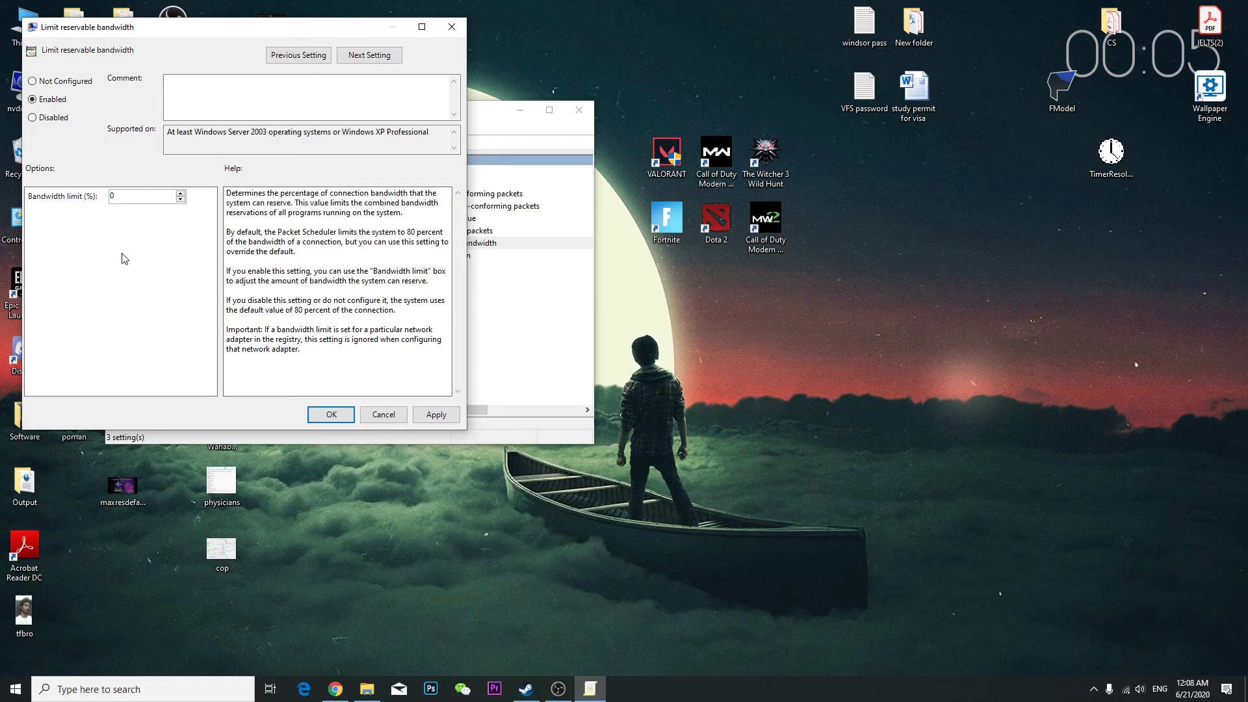
{"action": "left_click", "coordinate": [59, 119]}
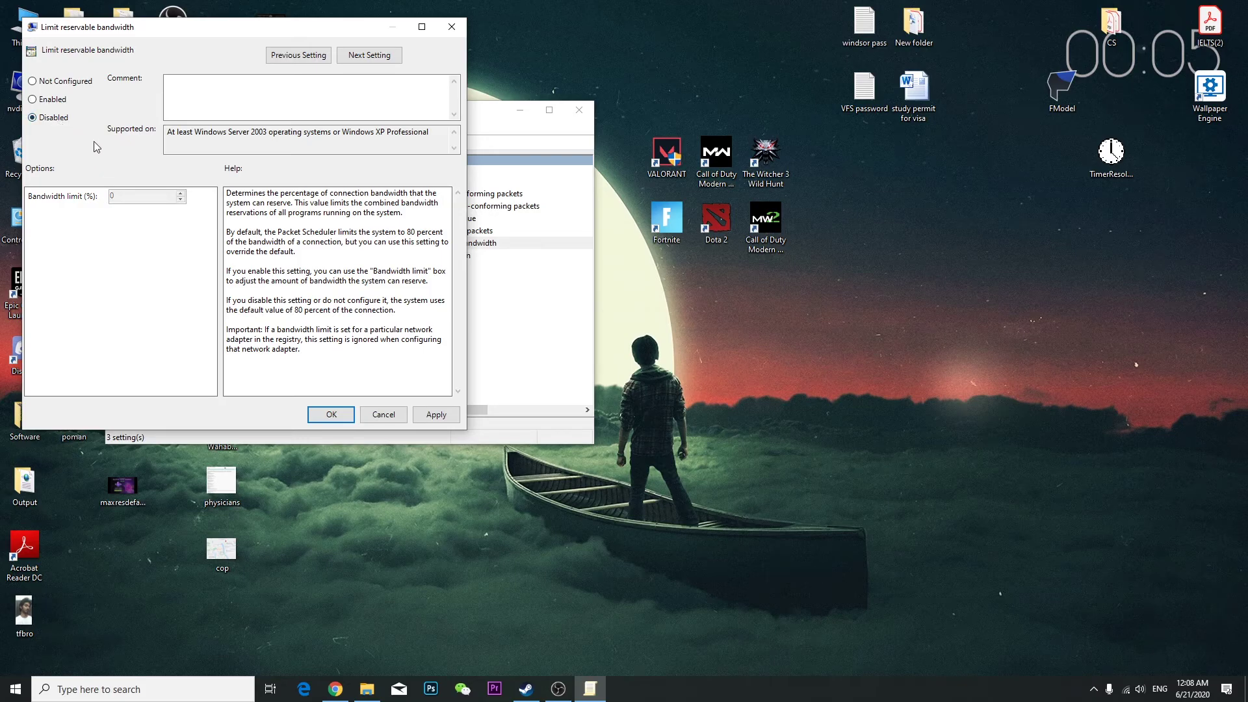
{"action": "left_click", "coordinate": [65, 99]}
{"action": "left_click", "coordinate": [63, 118]}
{"action": "left_click", "coordinate": [430, 417]}
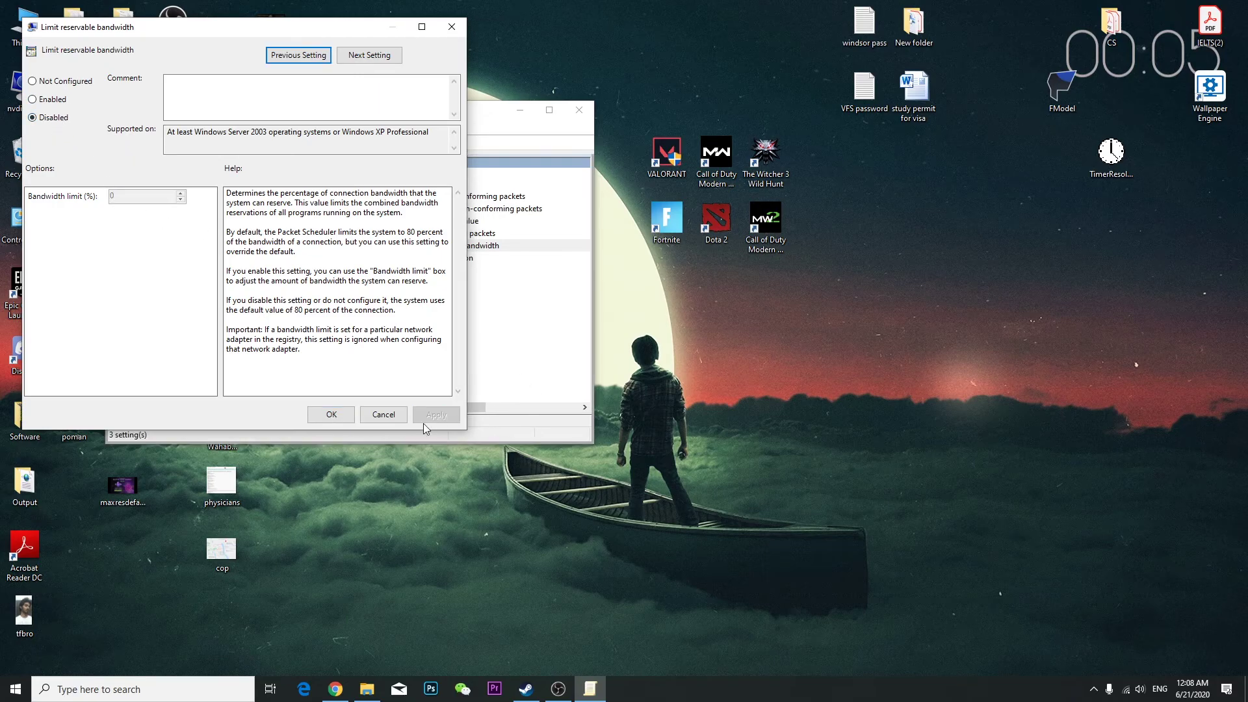
{"action": "left_click", "coordinate": [329, 416]}
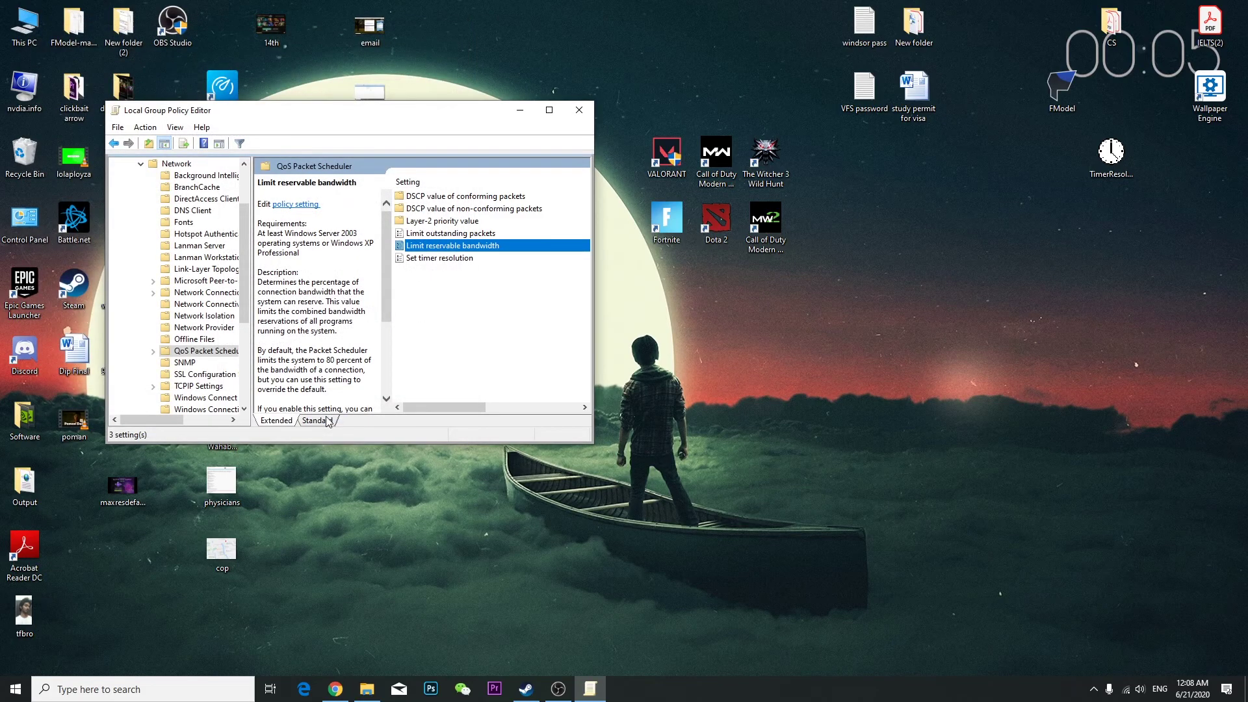
{"action": "left_click", "coordinate": [580, 110]}
{"action": "right_click", "coordinate": [495, 186]}
Refresh the desktop from its context menu.
{"action": "left_click", "coordinate": [511, 221]}
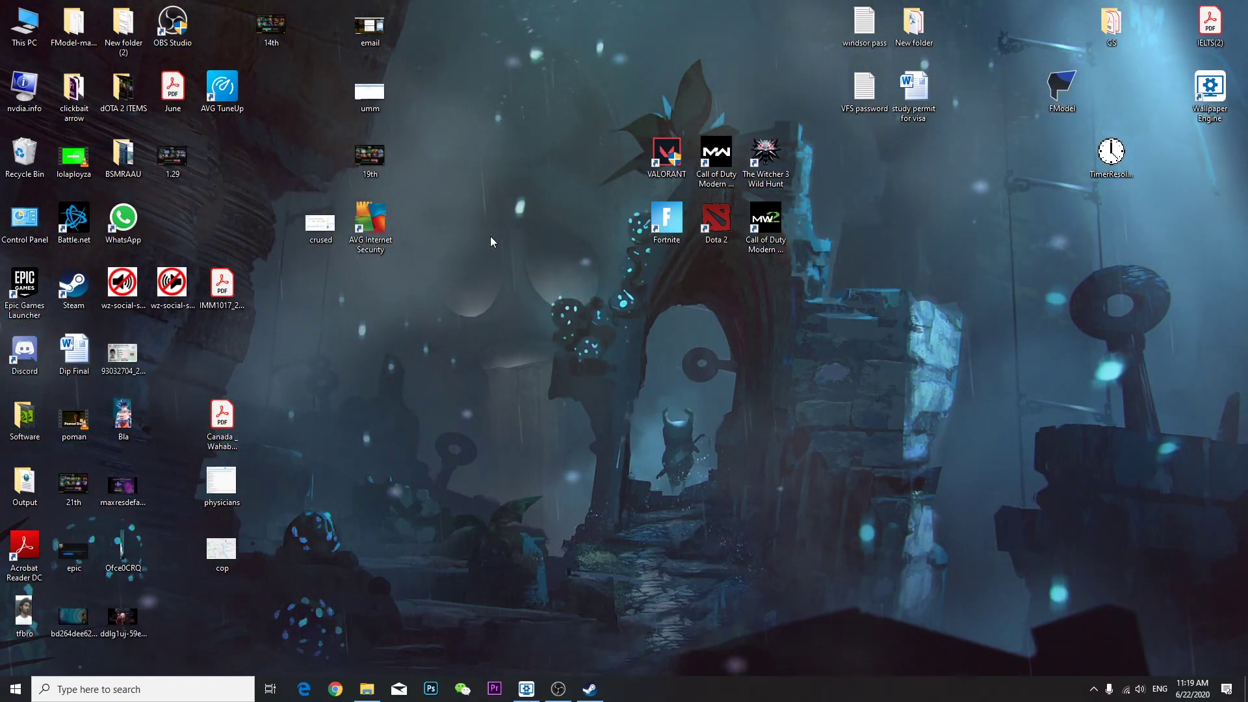
Open Disk Cleanup from the WIN 10 (C:) drive properties in This PC.
{"action": "double_click", "coordinate": [24, 29]}
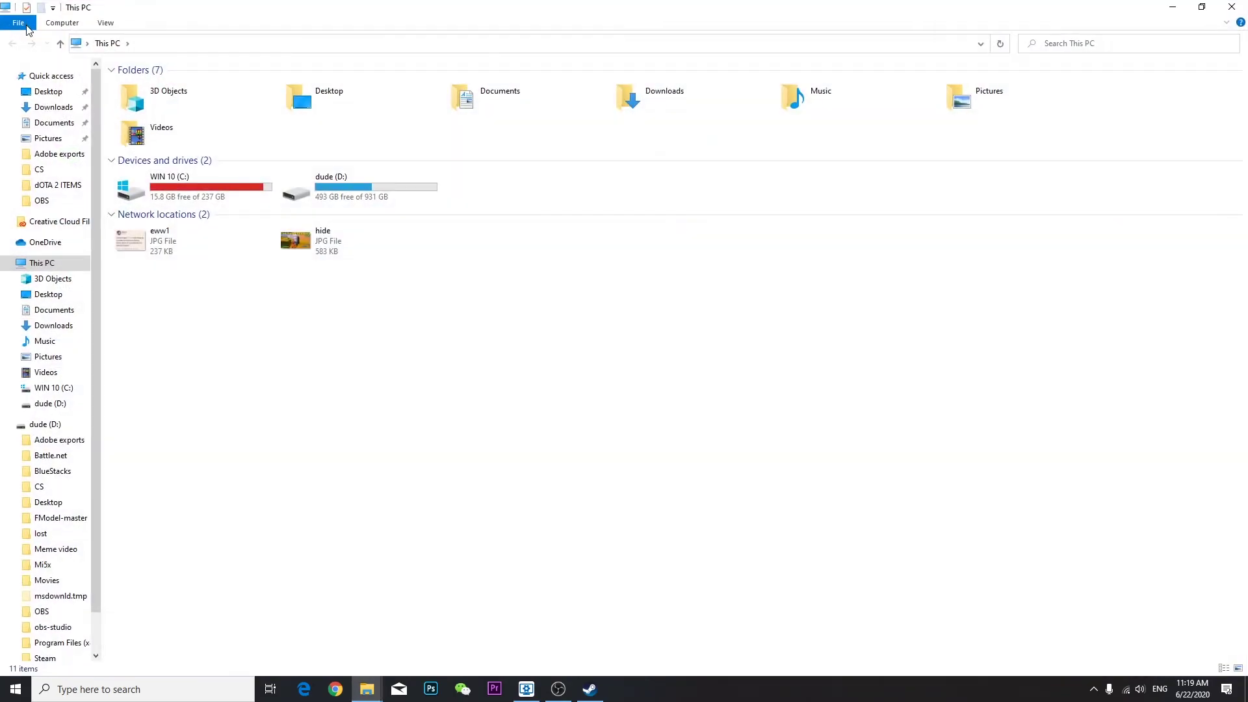
{"action": "left_click", "coordinate": [191, 193]}
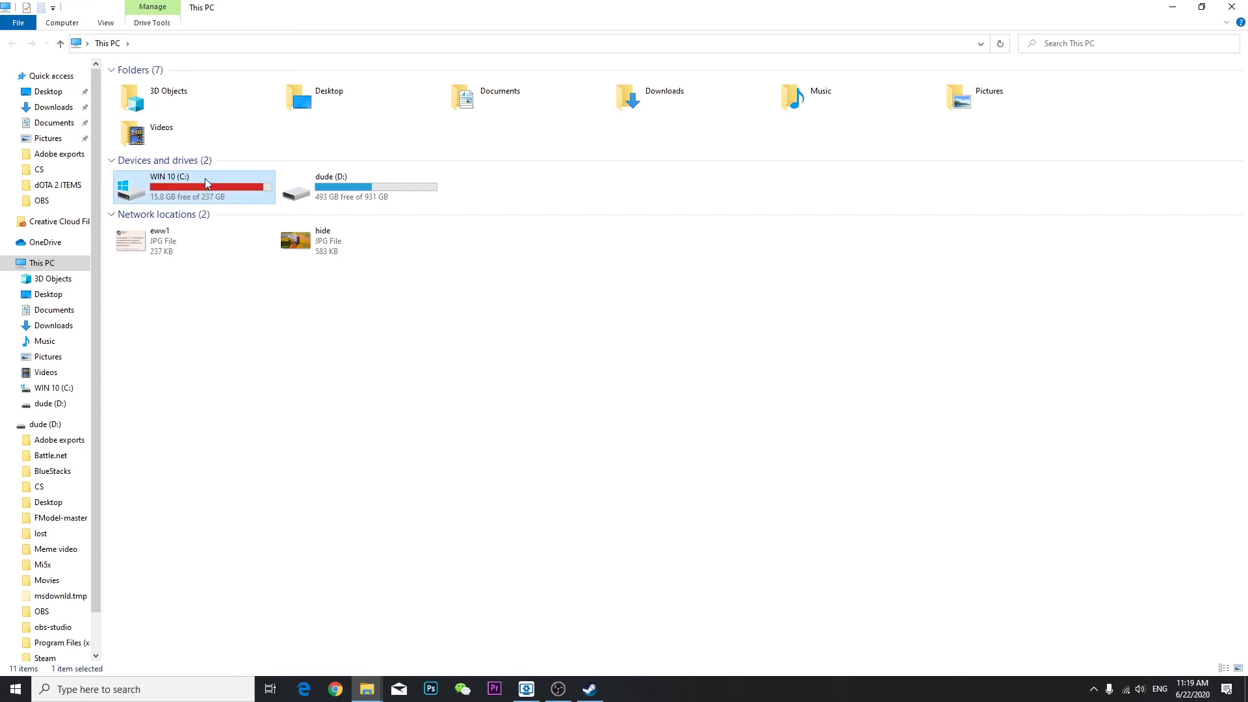
{"action": "right_click", "coordinate": [205, 179]}
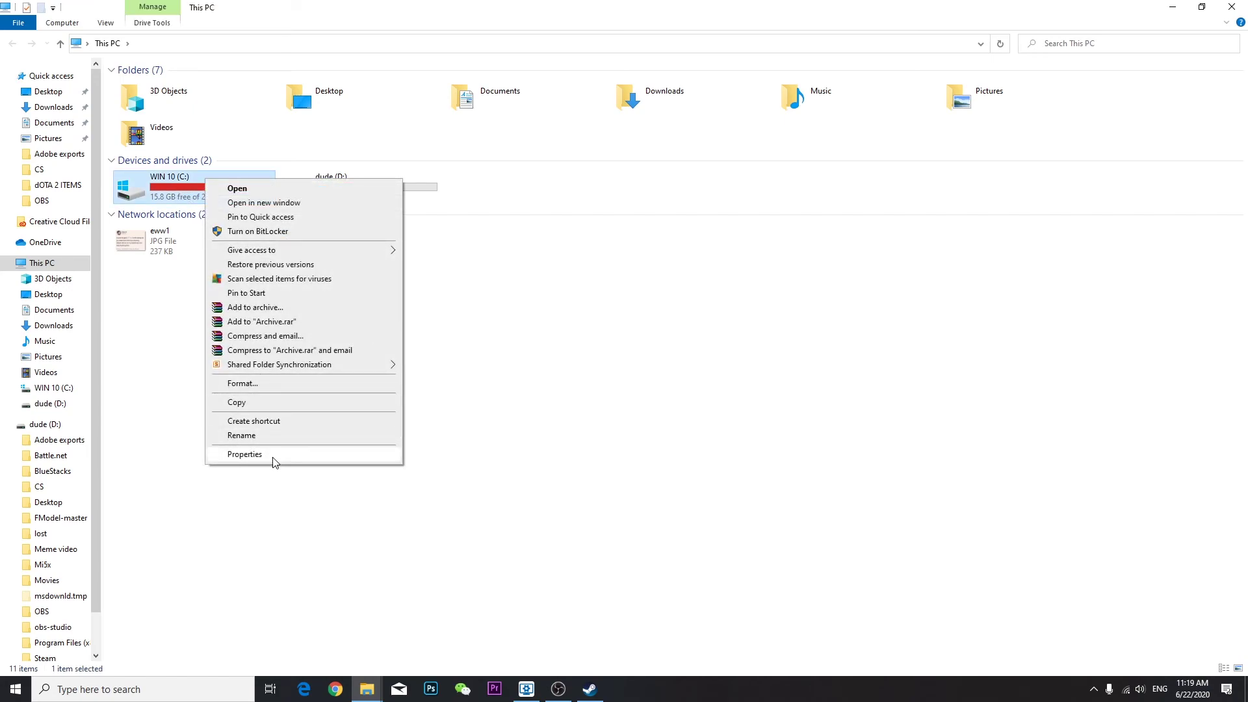
{"action": "left_click", "coordinate": [245, 455]}
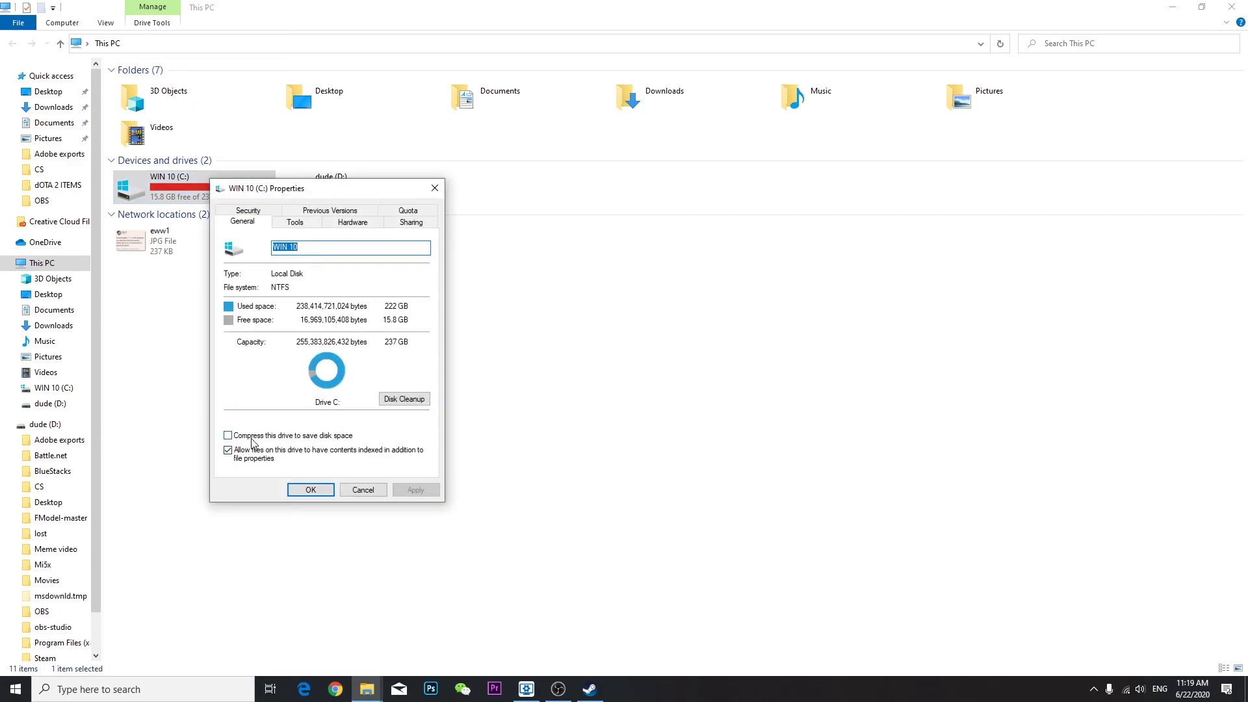
{"action": "left_click", "coordinate": [404, 400]}
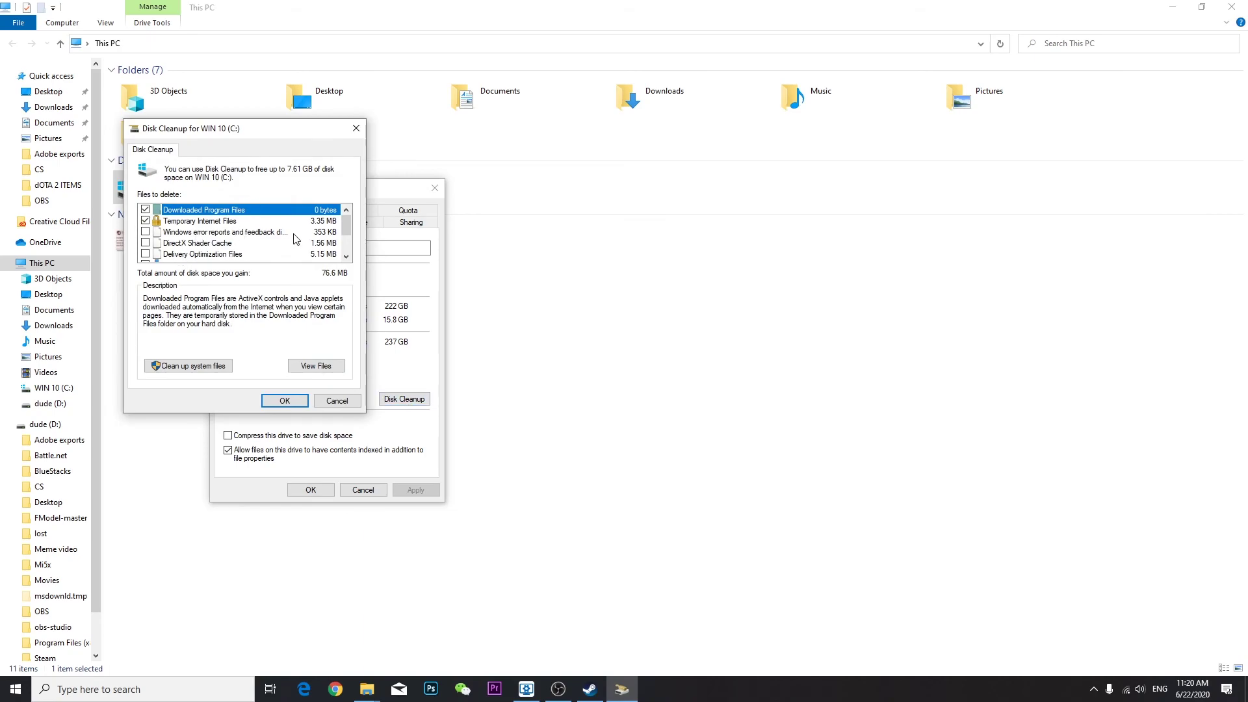
Add Delivery Optimization Files, leave Downloads unticked, and delete the selected files.
{"action": "left_click", "coordinate": [145, 254]}
{"action": "scroll", "coordinate": [151, 237], "scroll_direction": "down", "scroll_amount": 2}
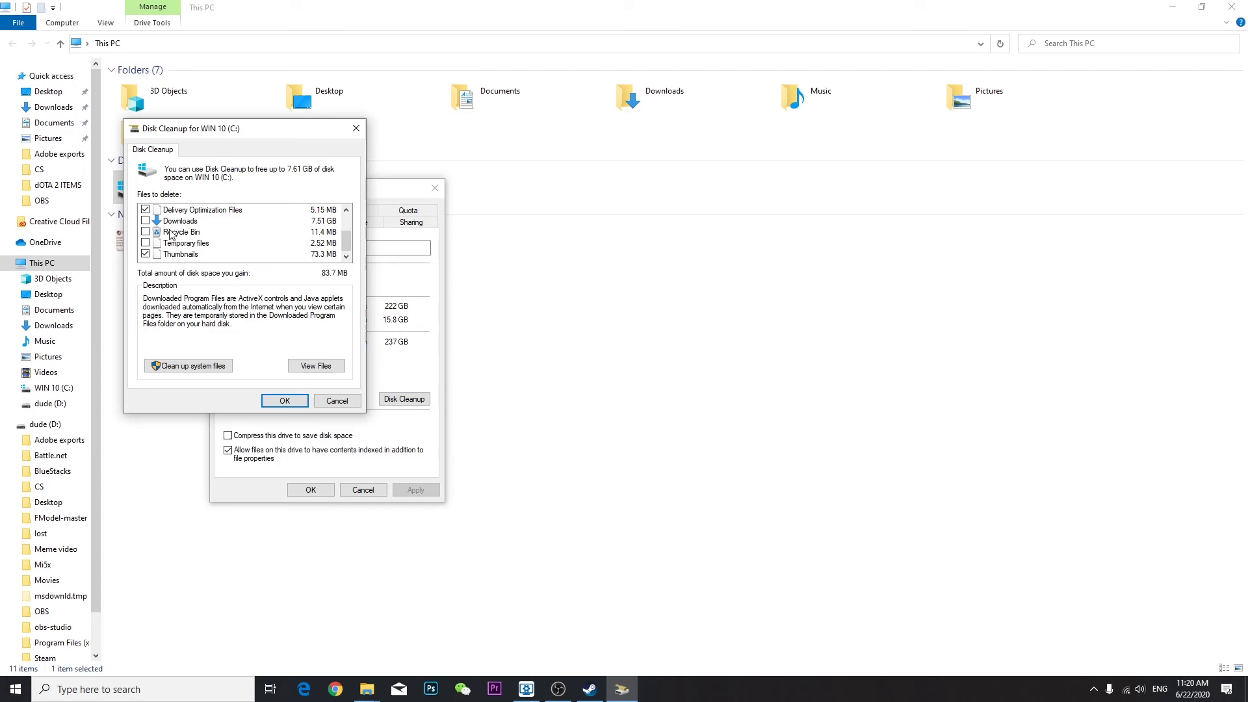
{"action": "left_click", "coordinate": [145, 221]}
{"action": "left_click", "coordinate": [145, 221]}
{"action": "scroll", "coordinate": [290, 242], "scroll_direction": "up", "scroll_amount": 2}
{"action": "scroll", "coordinate": [305, 247], "scroll_direction": "down", "scroll_amount": 2}
{"action": "left_click", "coordinate": [266, 398]}
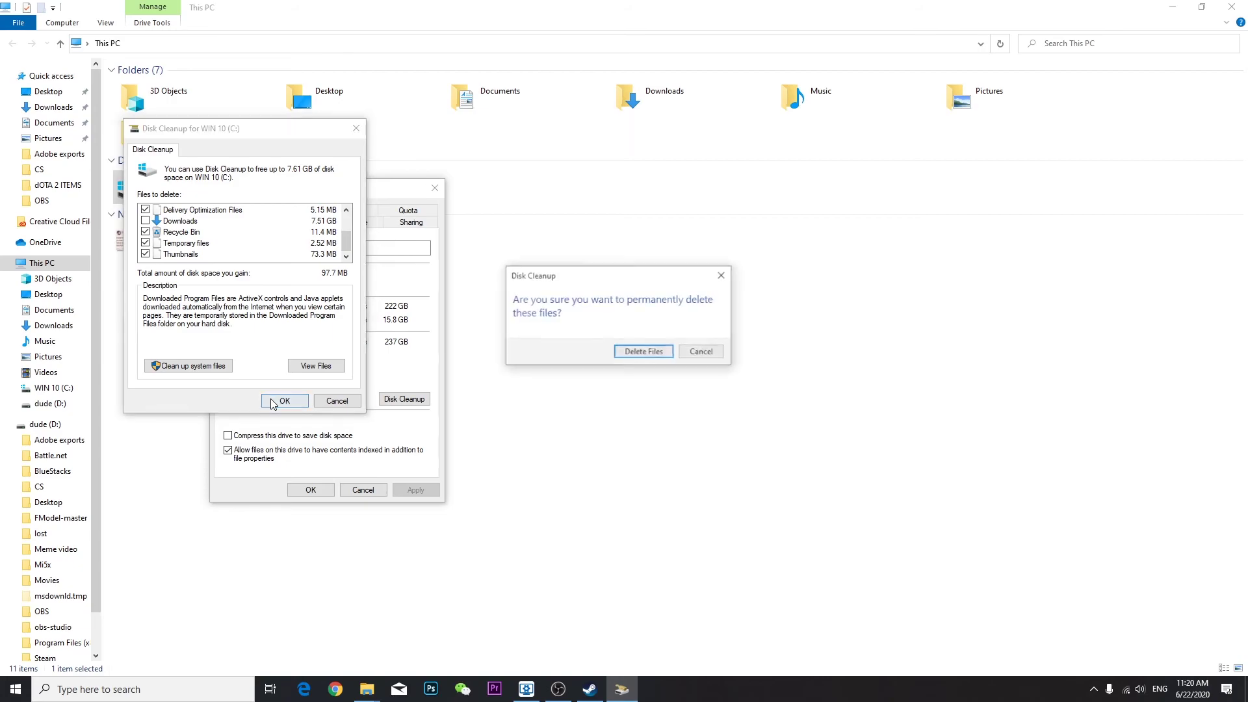
{"action": "left_click", "coordinate": [658, 357]}
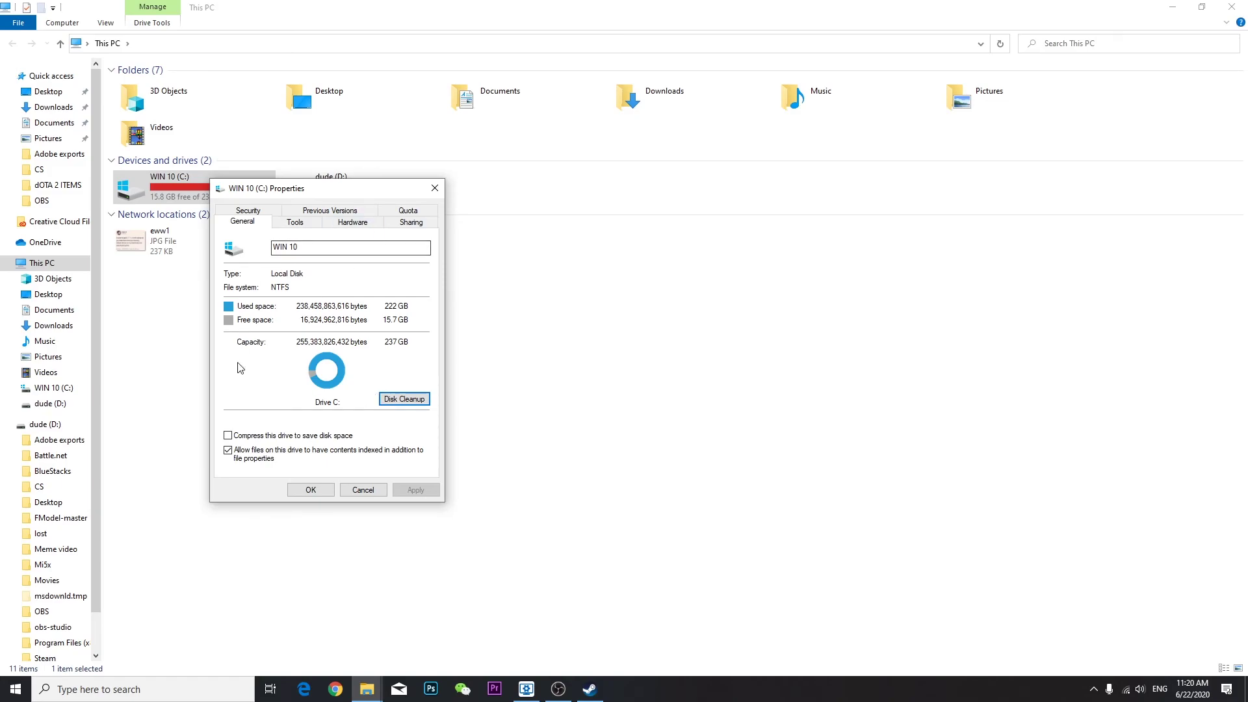
{"action": "left_click", "coordinate": [404, 398]}
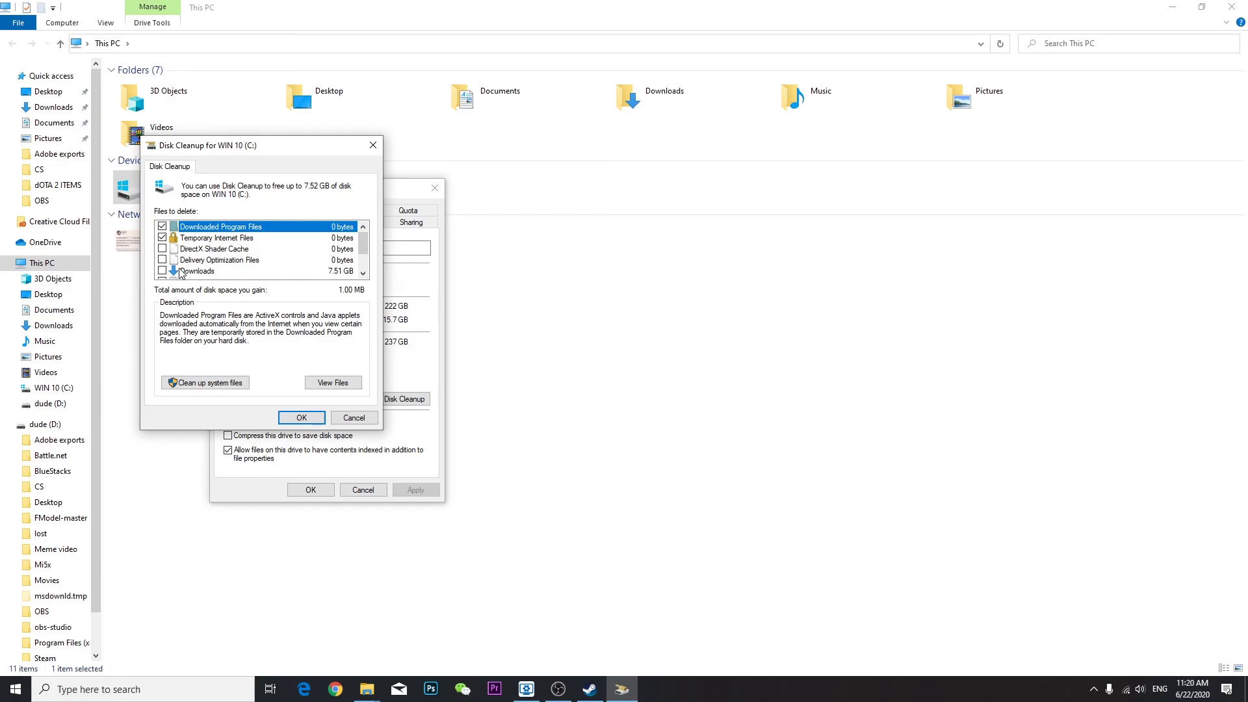
{"action": "left_click", "coordinate": [374, 145]}
Close drive properties, visit Downloads, return to This PC, and minimize File Explorer.
{"action": "left_click", "coordinate": [435, 188]}
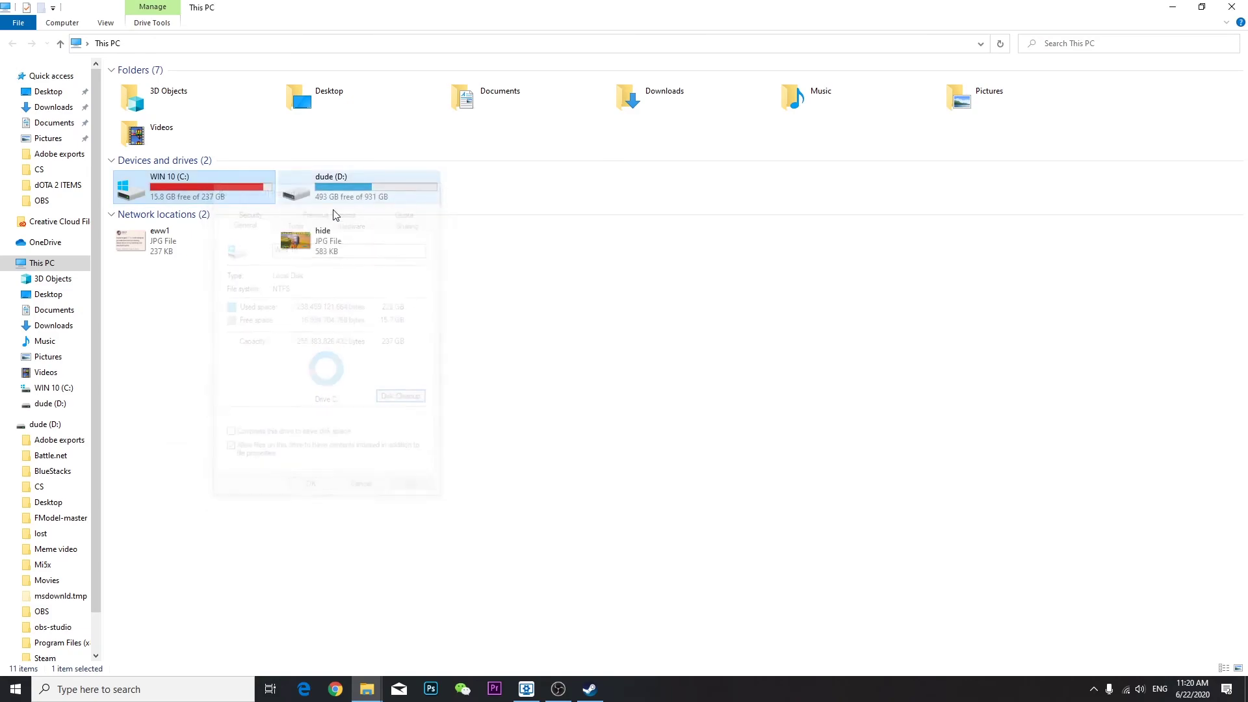
{"action": "left_click", "coordinate": [53, 326]}
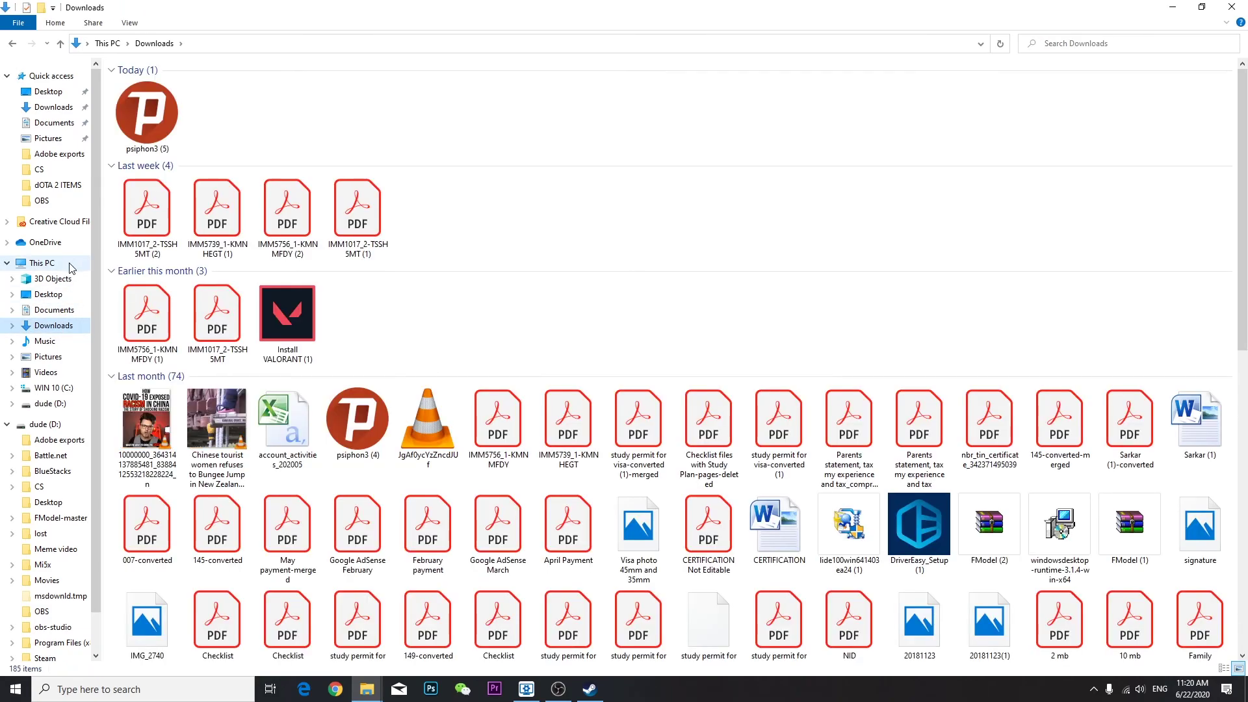
{"action": "left_click", "coordinate": [69, 264]}
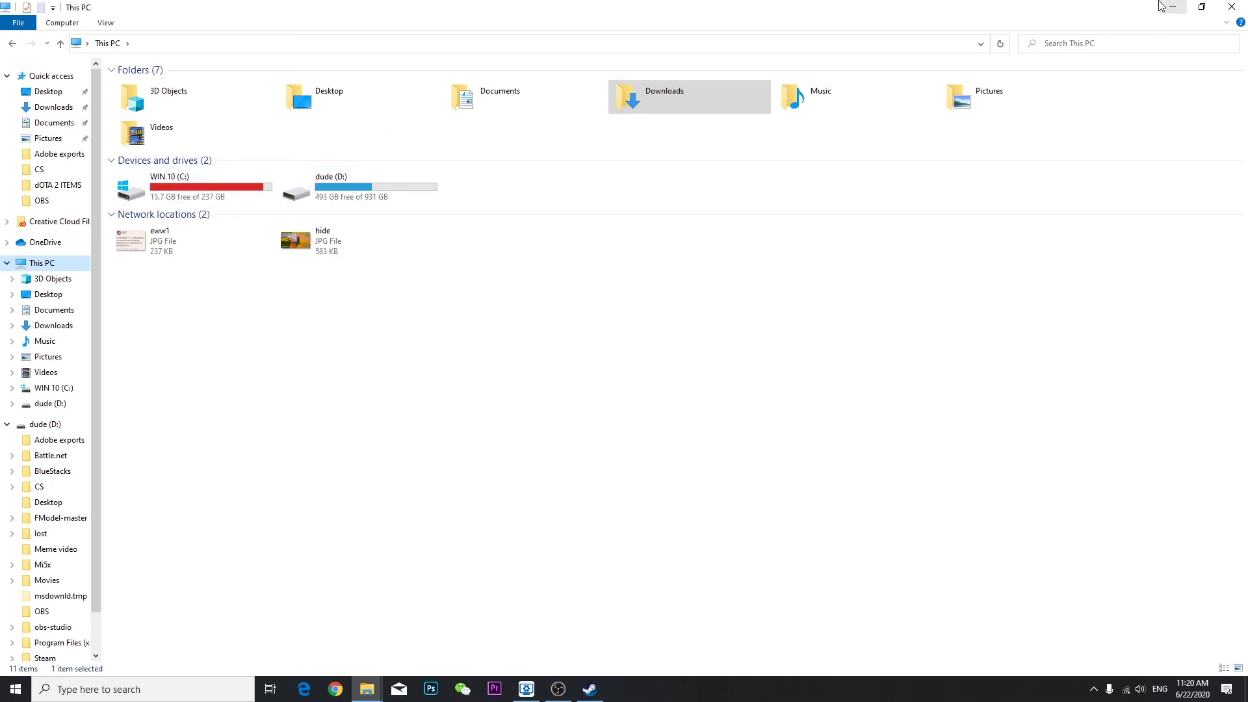
{"action": "left_click", "coordinate": [1164, 7]}
Refresh the desktop three times from its context menu.
{"action": "right_click", "coordinate": [898, 276]}
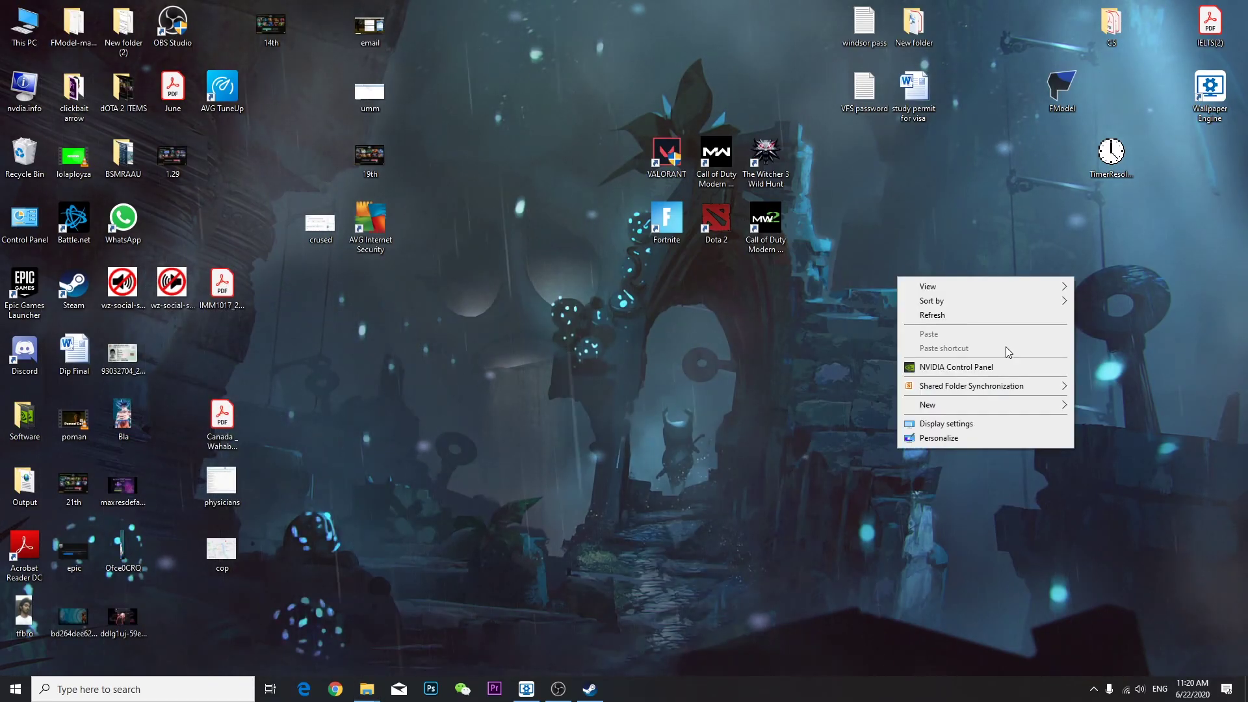
{"action": "left_click", "coordinate": [947, 316]}
{"action": "right_click", "coordinate": [911, 308]}
{"action": "left_click", "coordinate": [933, 347]}
{"action": "right_click", "coordinate": [912, 292]}
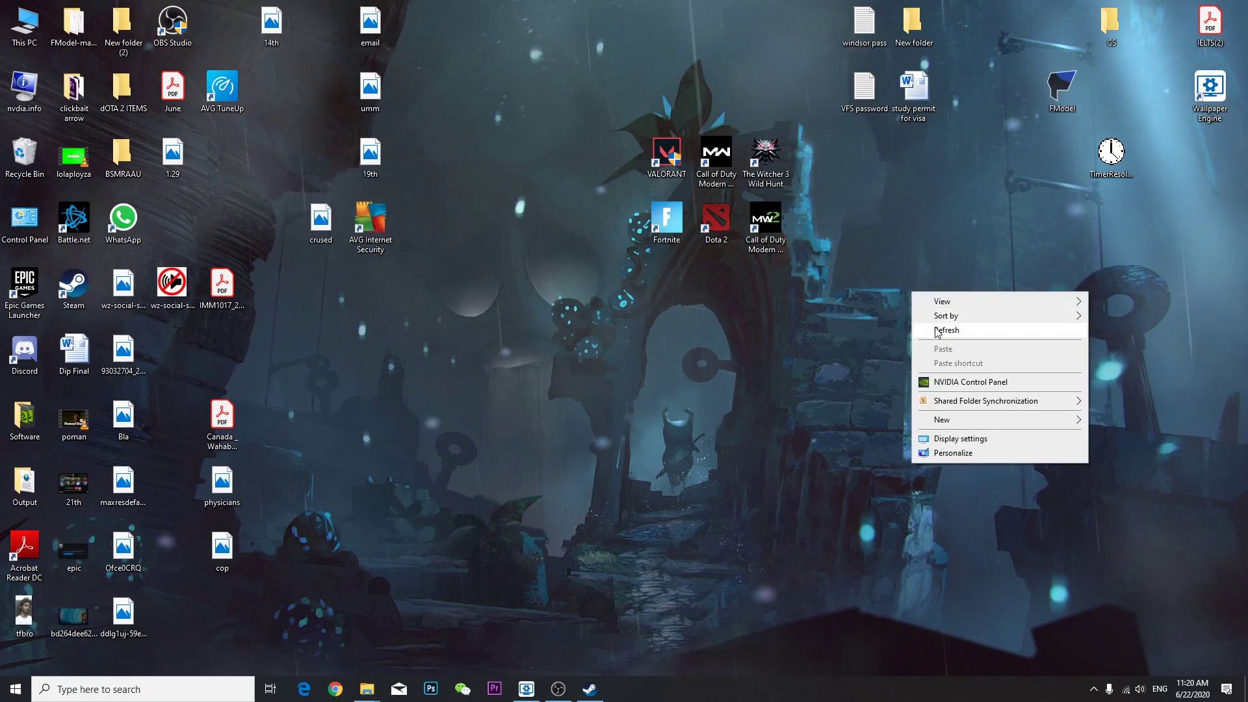
{"action": "left_click", "coordinate": [937, 330]}
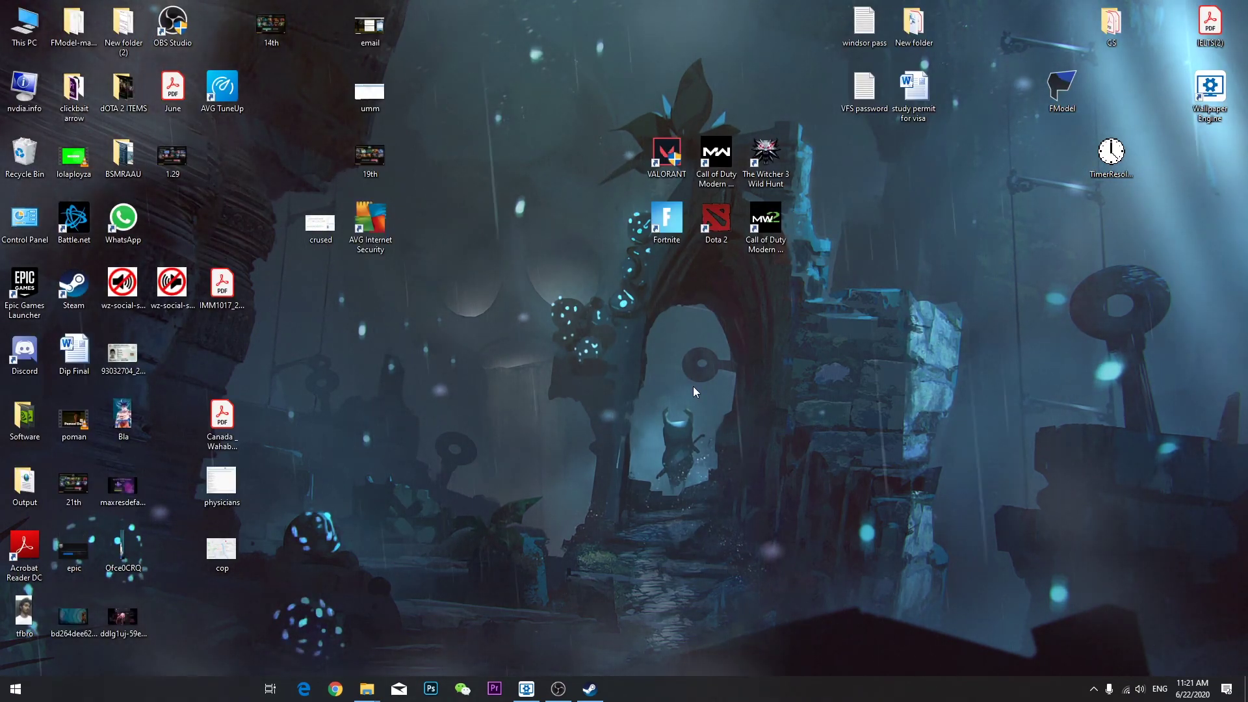
{"action": "left_click", "coordinate": [777, 345]}
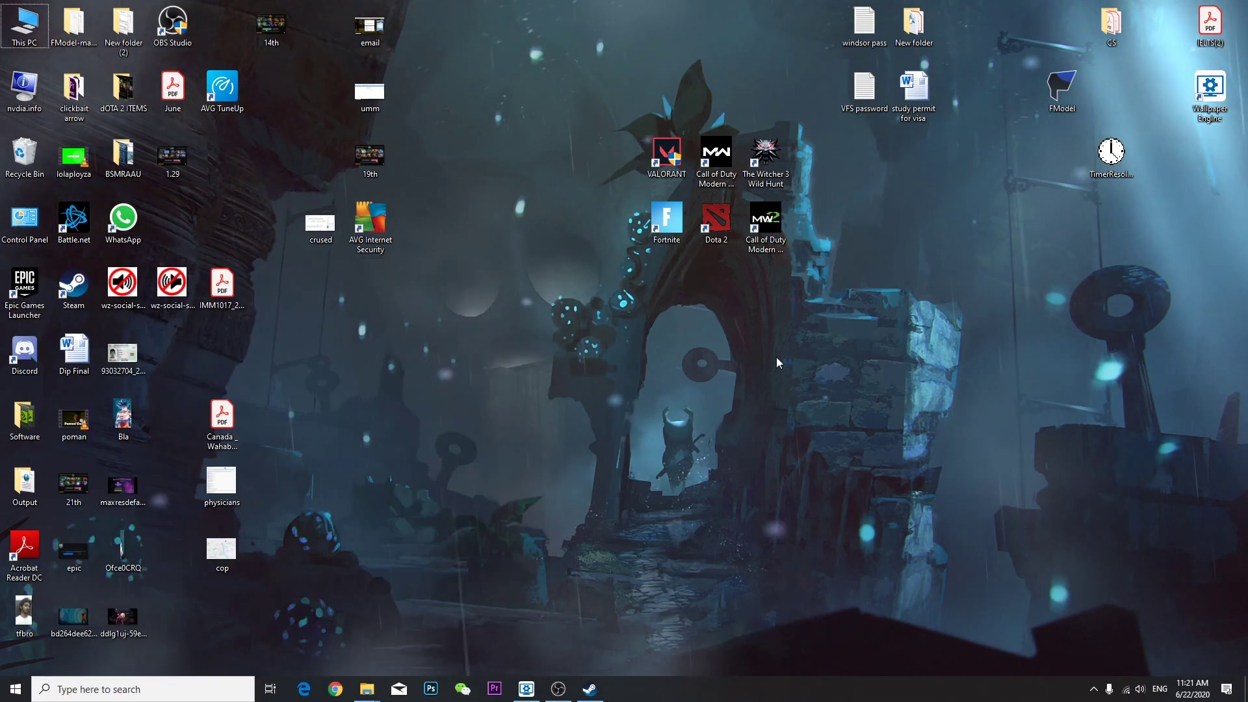
Open the user's Temp folder by running %temp%.
{"action": "key", "text": "super+r"}
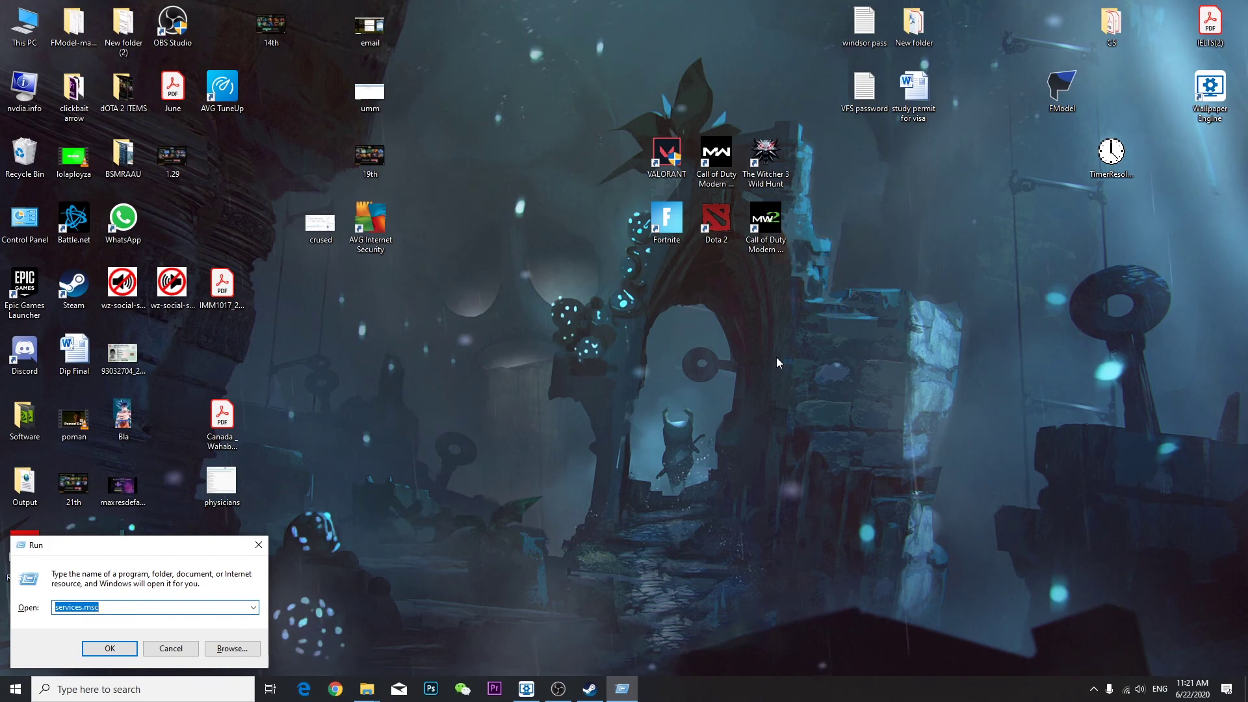
{"action": "type", "text": "%temp"}
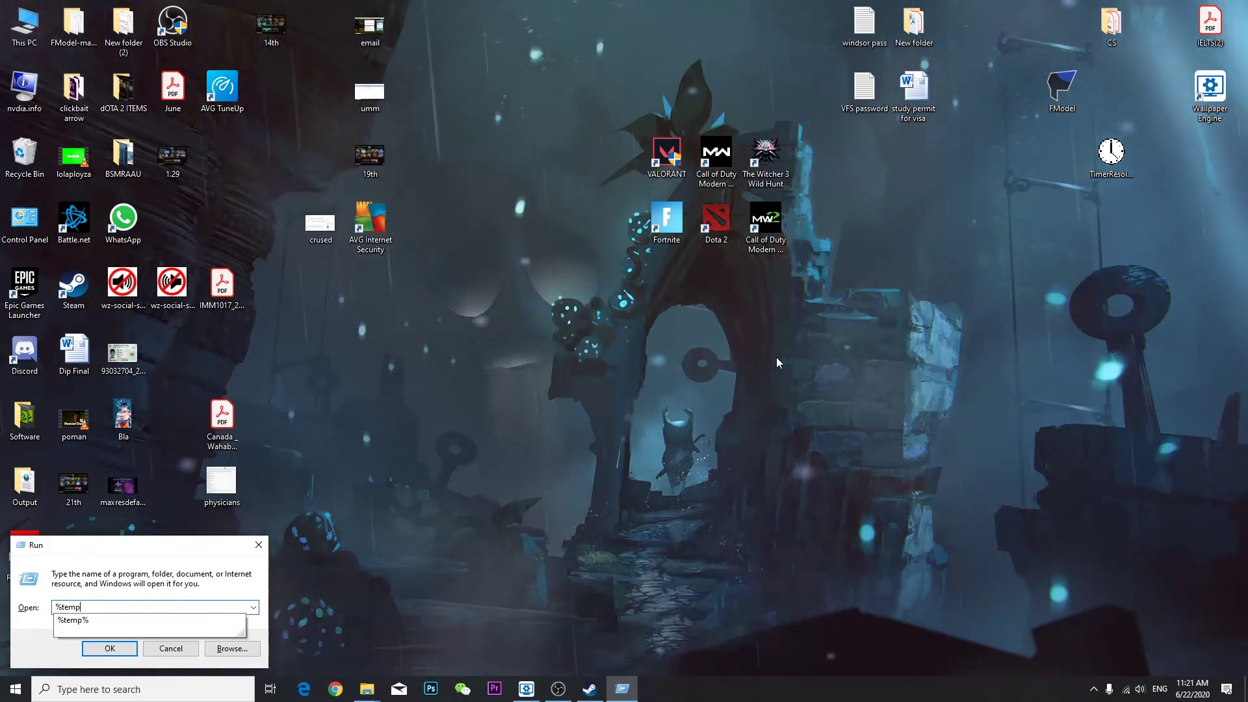
{"action": "type", "text": "%"}
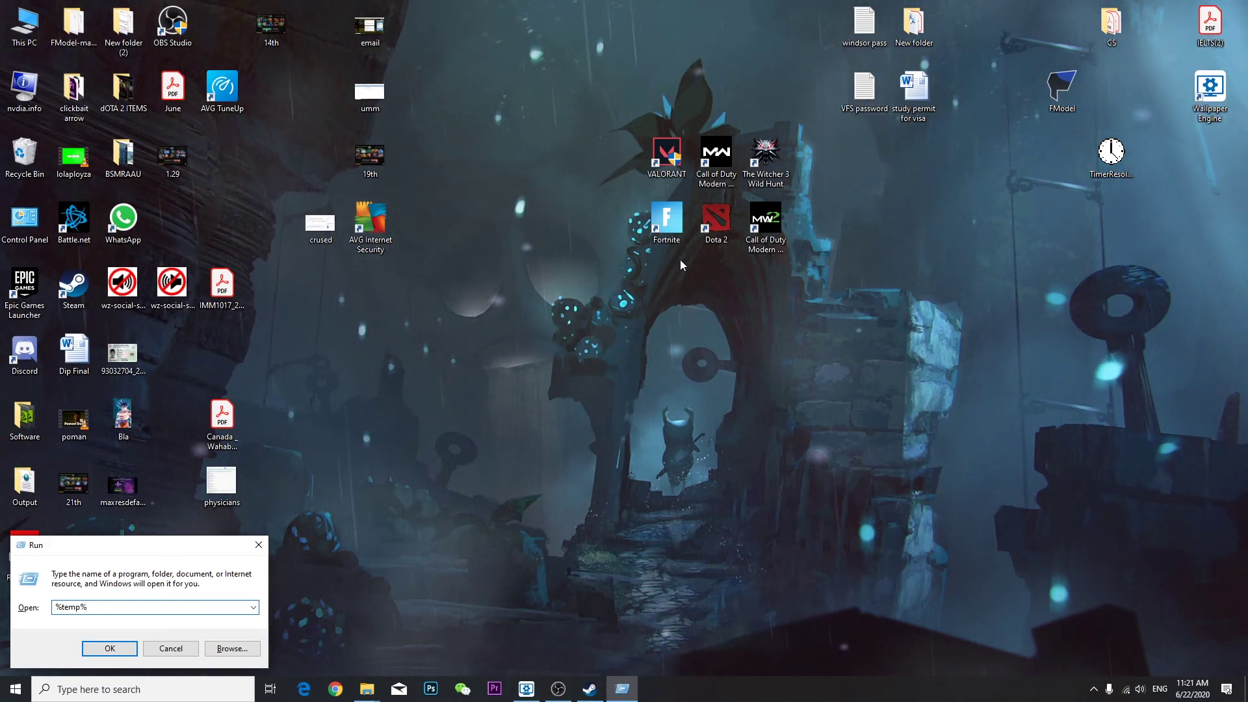
{"action": "left_click", "coordinate": [110, 648]}
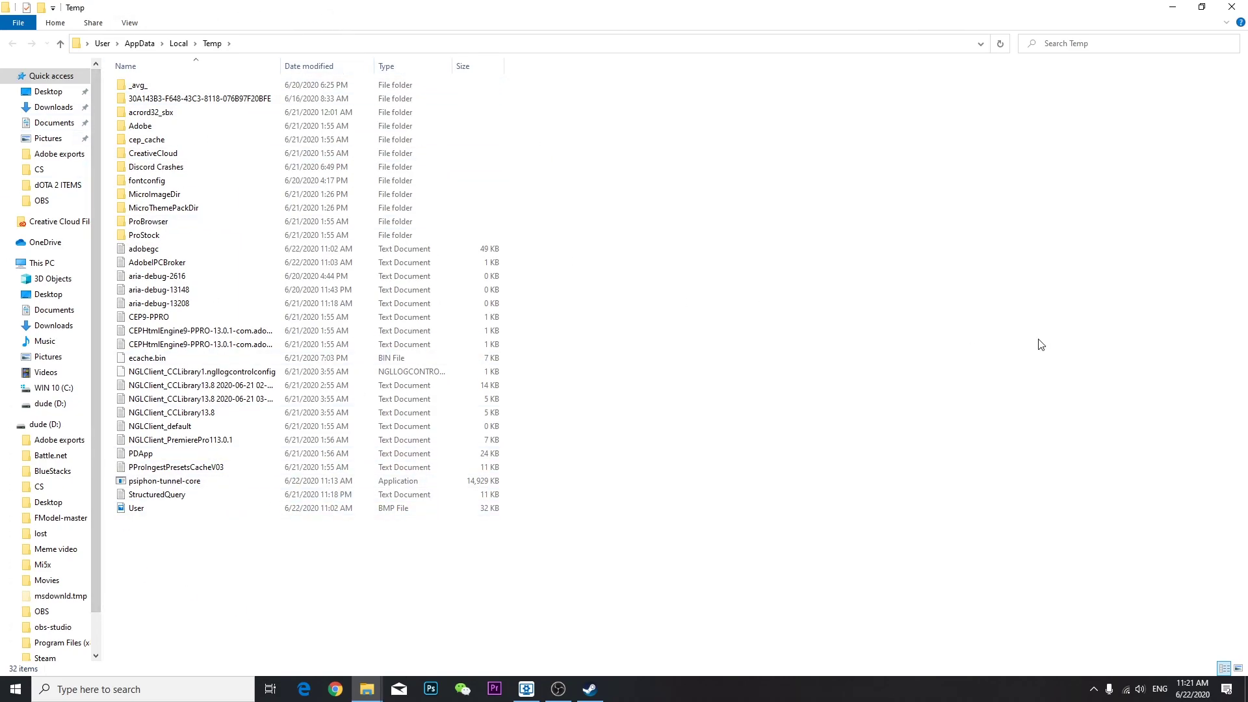
Permanently delete all 32 temp items, skipping protected ones for all, and close the folder.
{"action": "key", "text": "ctrl+a"}
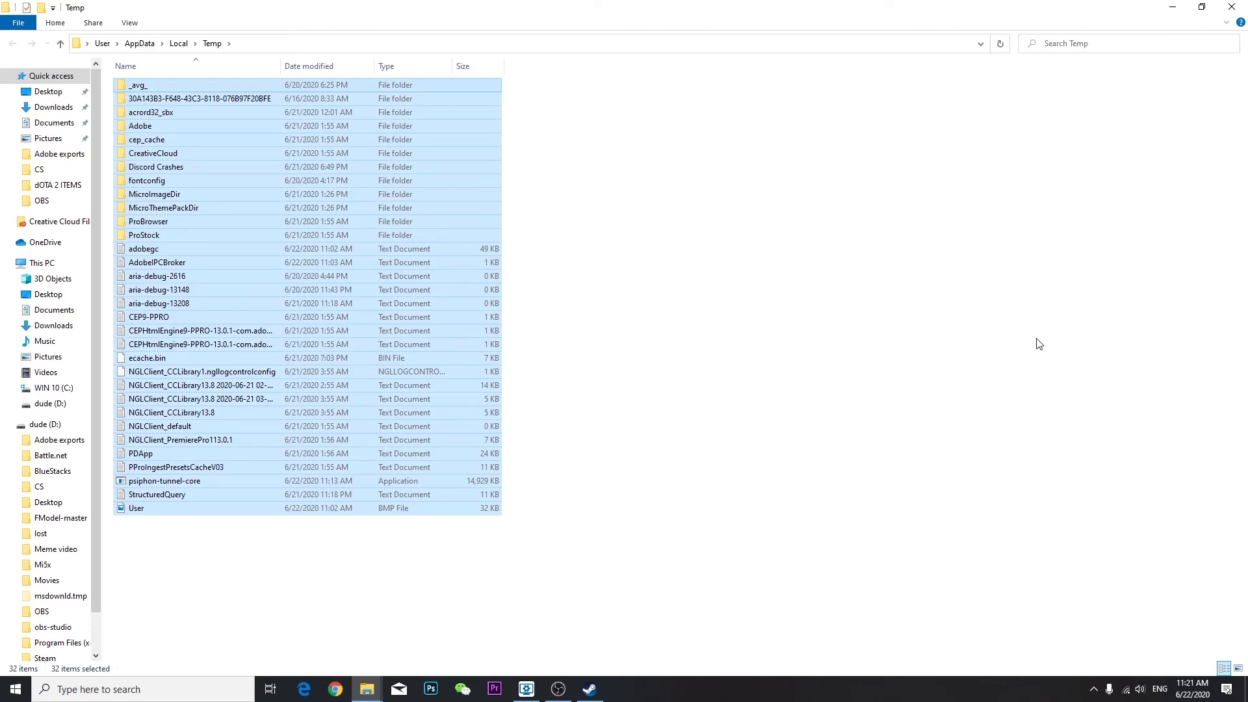
{"action": "key", "text": "shift+Delete"}
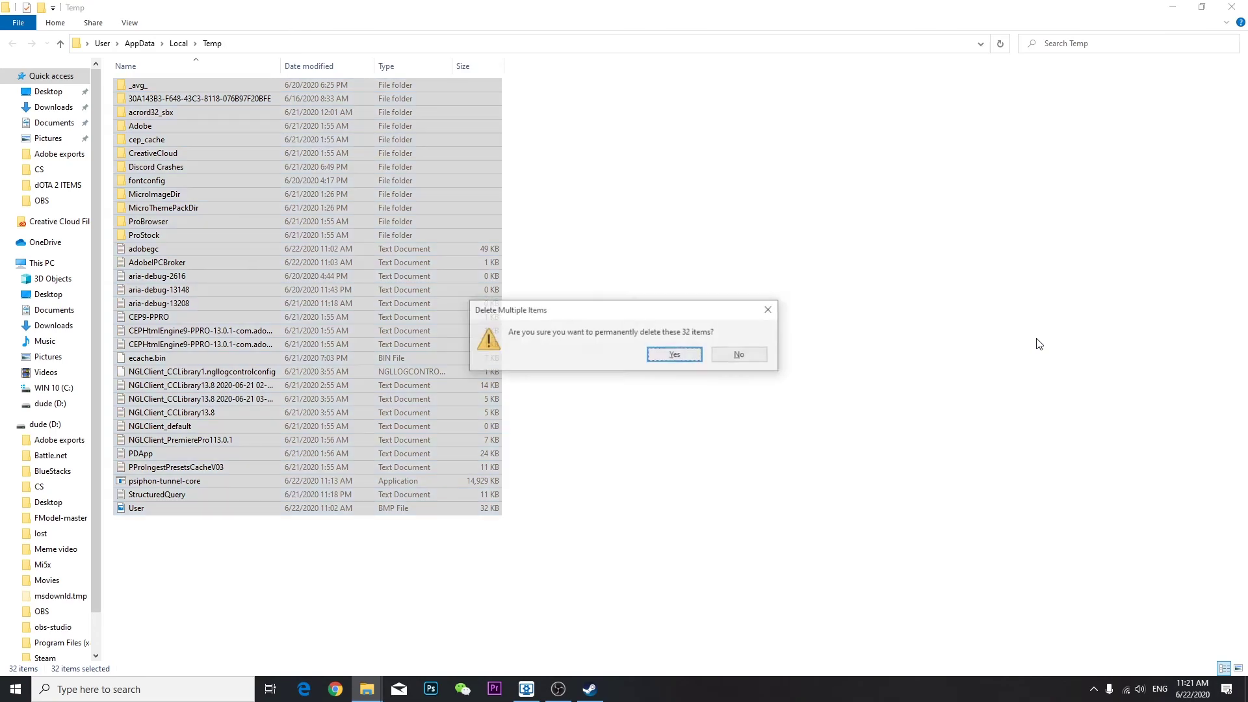
{"action": "left_click", "coordinate": [676, 354]}
{"action": "left_click", "coordinate": [182, 279]}
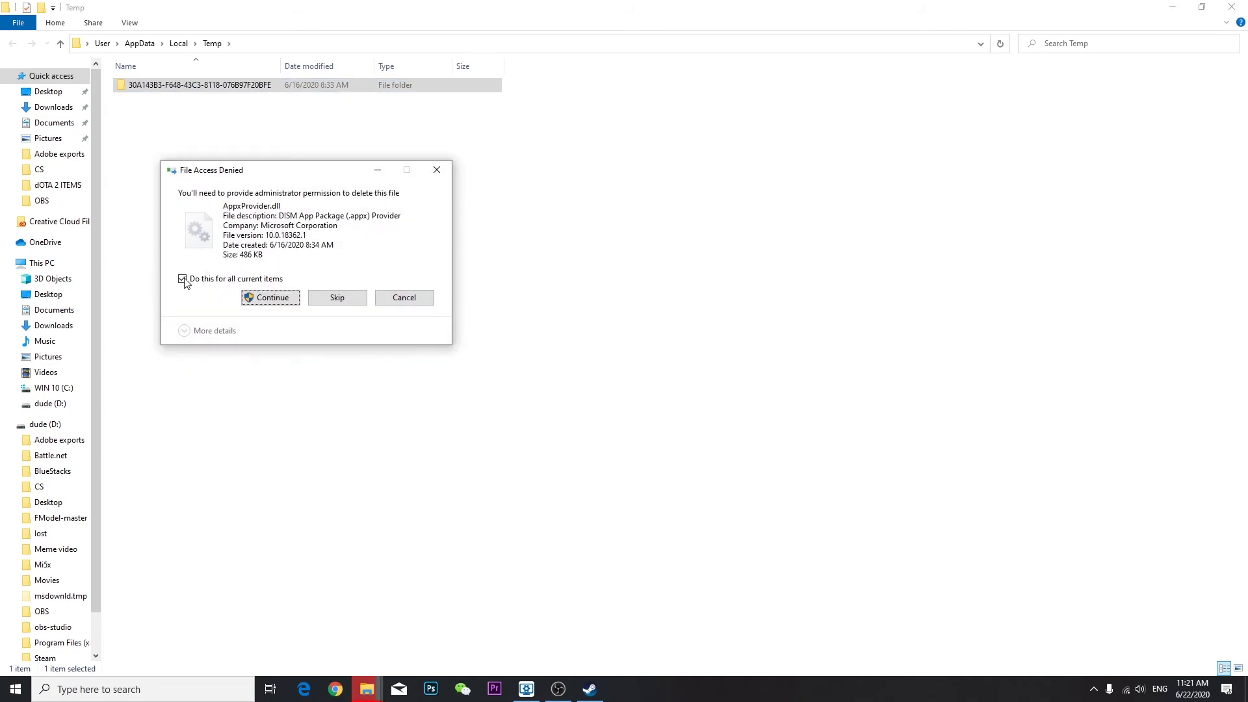
{"action": "left_click", "coordinate": [318, 301]}
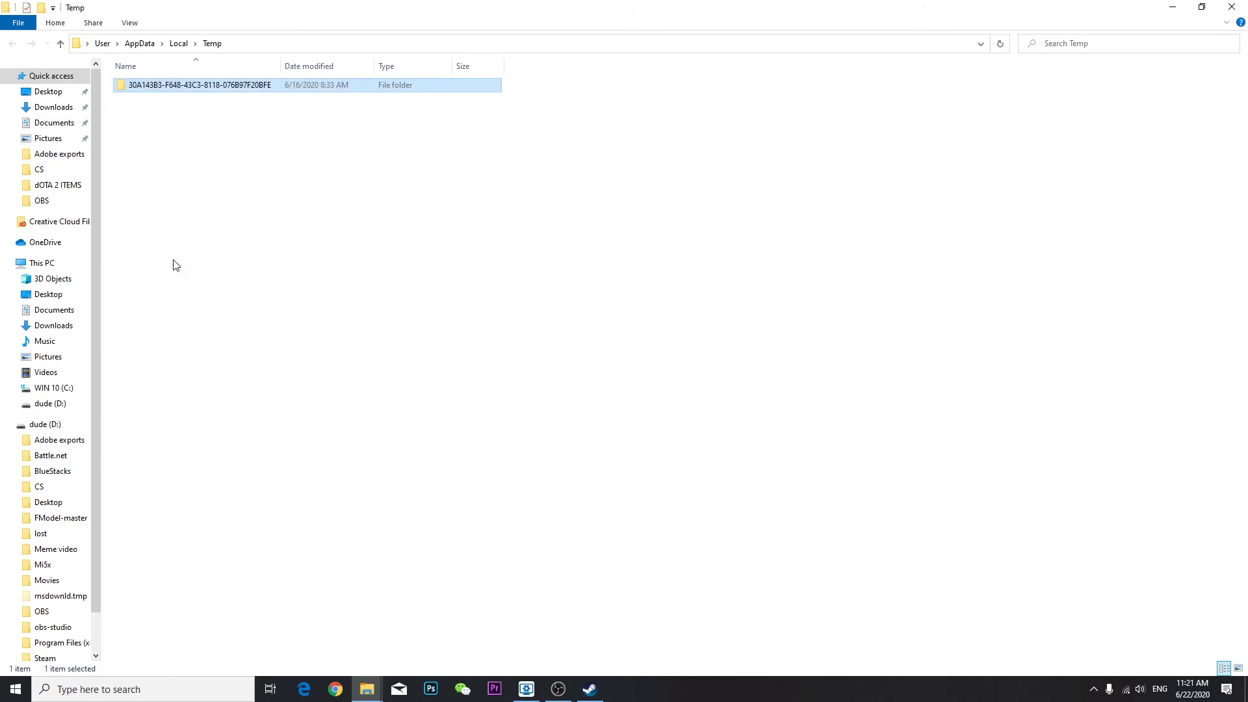
{"action": "left_click", "coordinate": [1232, 7]}
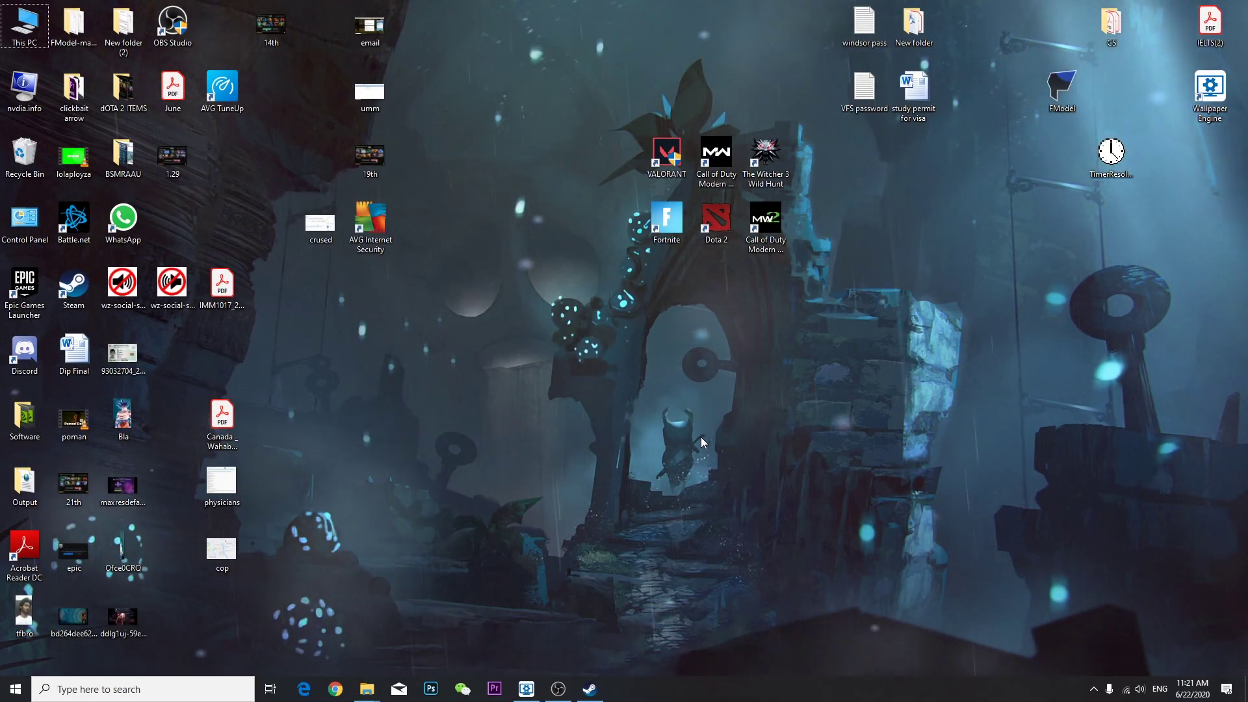
Open the Prefetch folder via Run and grant access permission.
{"action": "key", "text": "super+r"}
{"action": "type", "text": "p"}
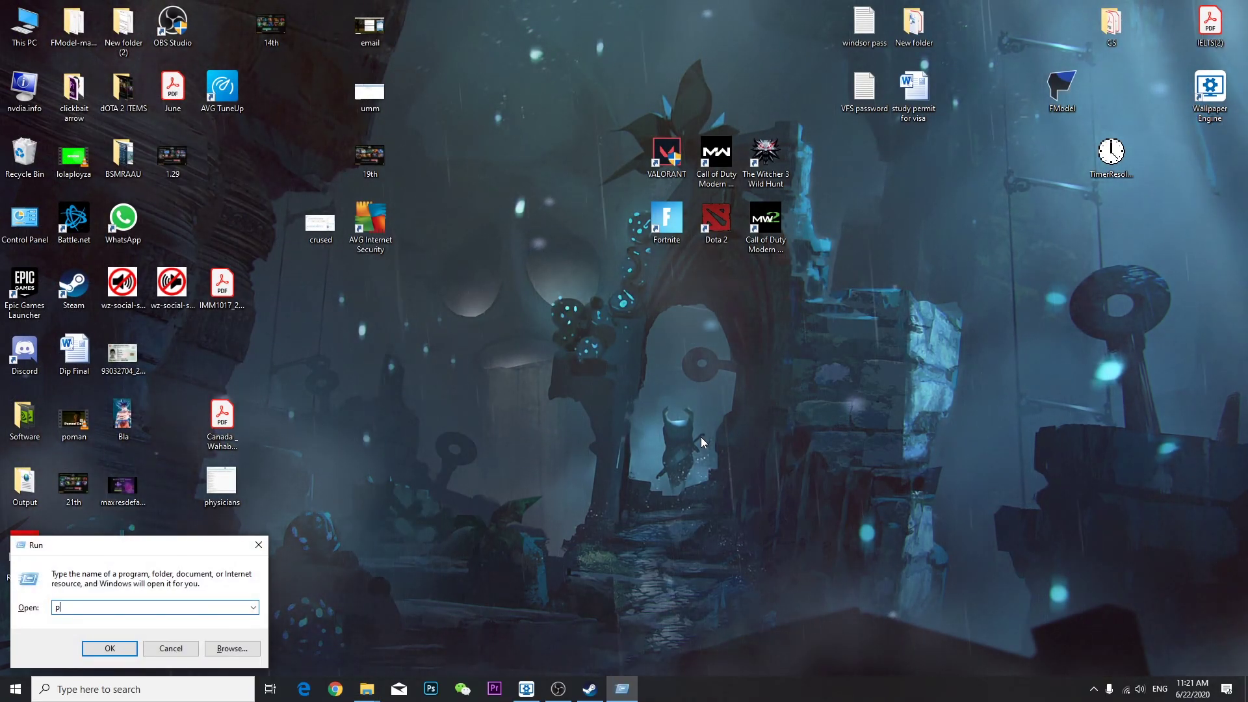
{"action": "type", "text": "refetch"}
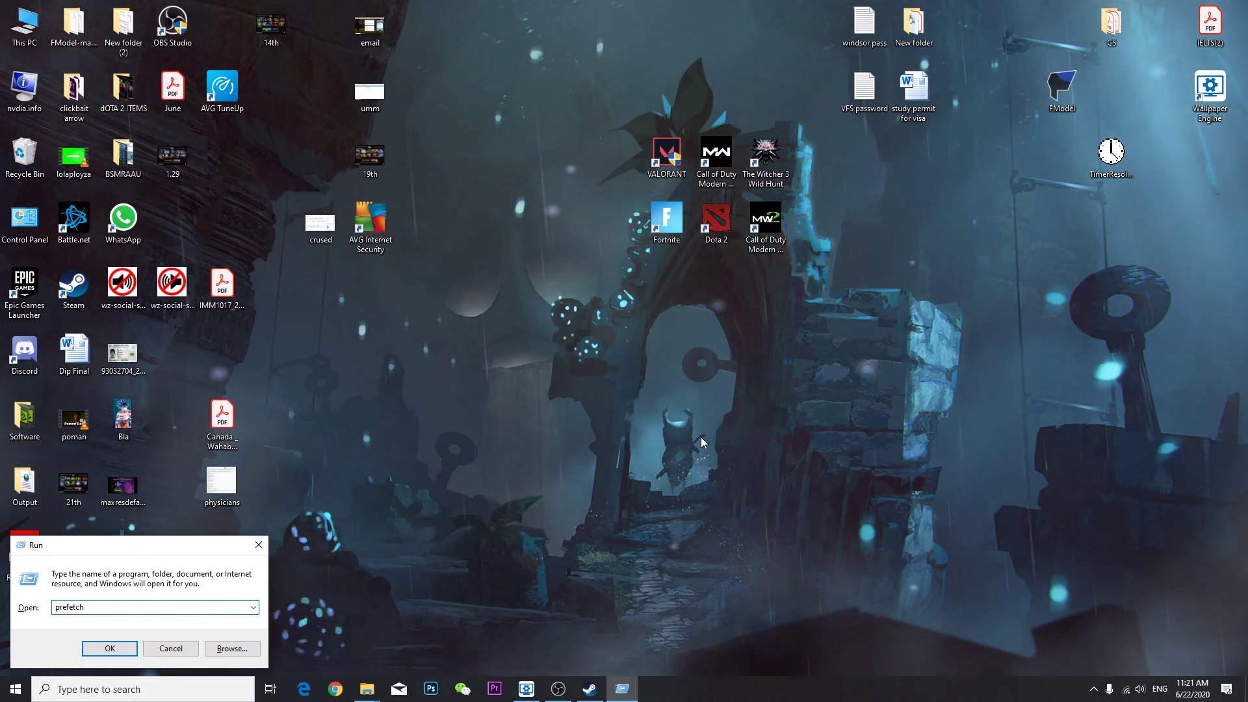
{"action": "key", "text": "Return"}
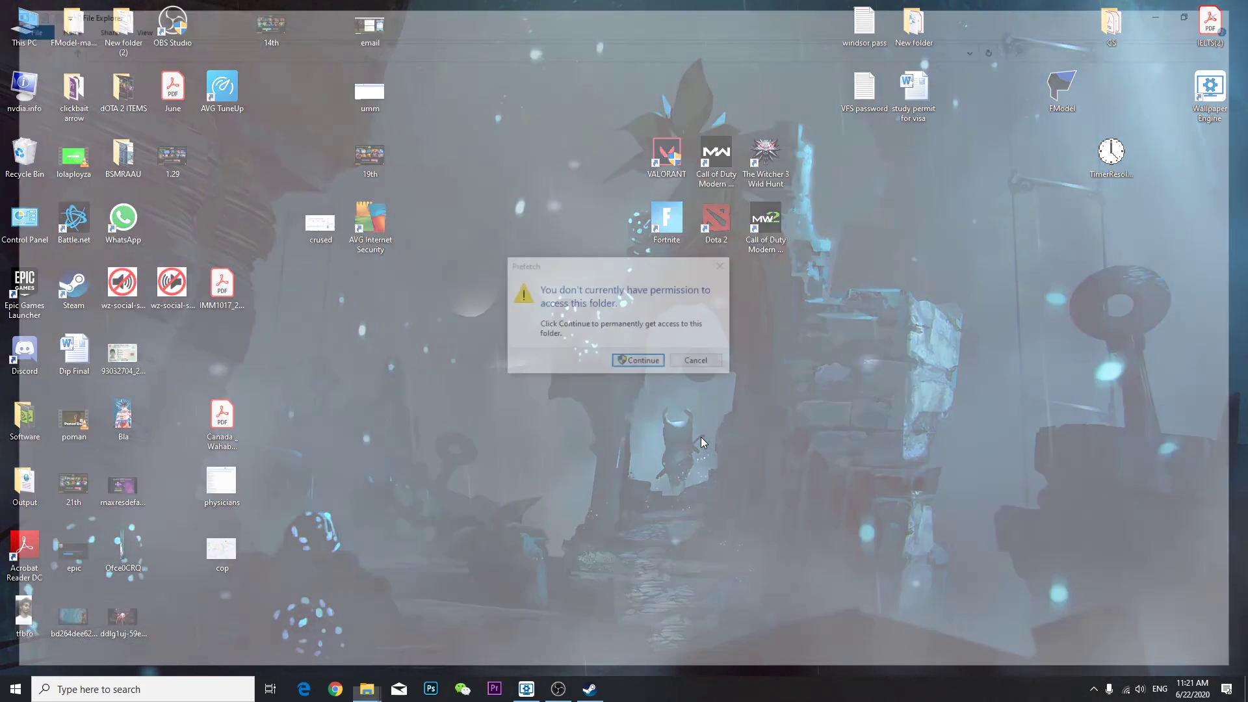
{"action": "left_click", "coordinate": [652, 362]}
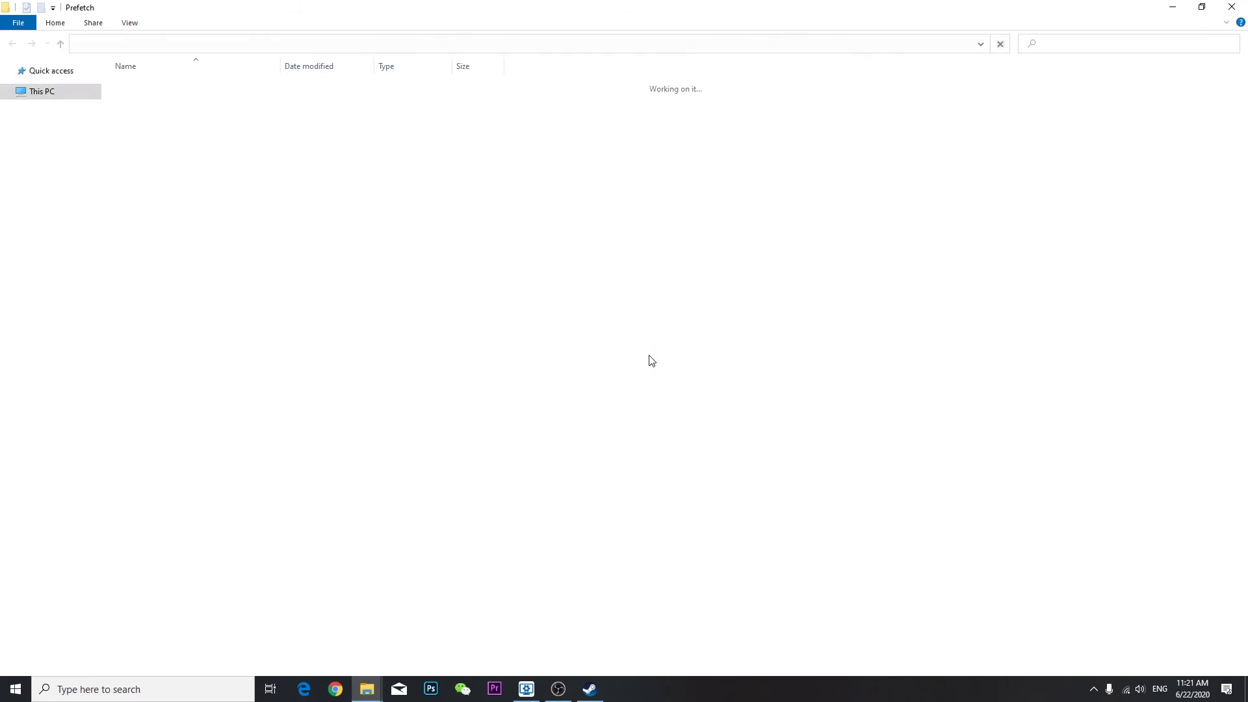
Permanently delete all 213 Prefetch items, skipping in-use files, and close the window.
{"action": "key", "text": "ctrl+a"}
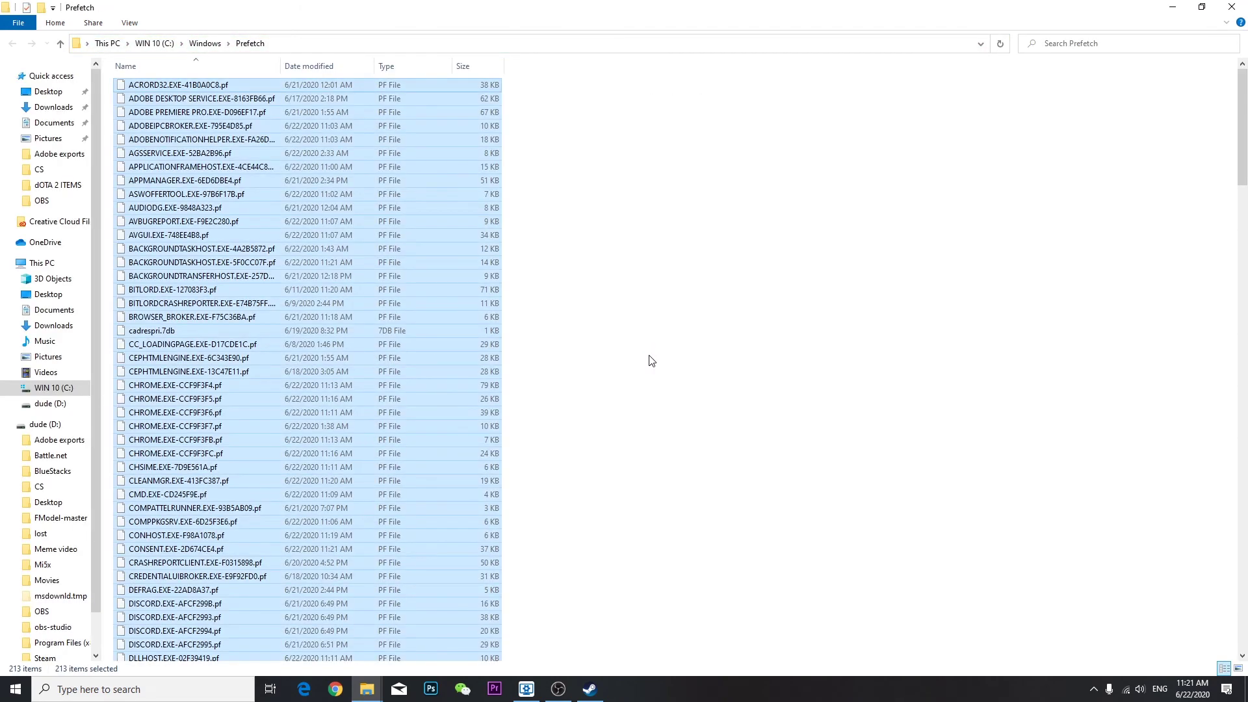
{"action": "key", "text": "shift+Delete"}
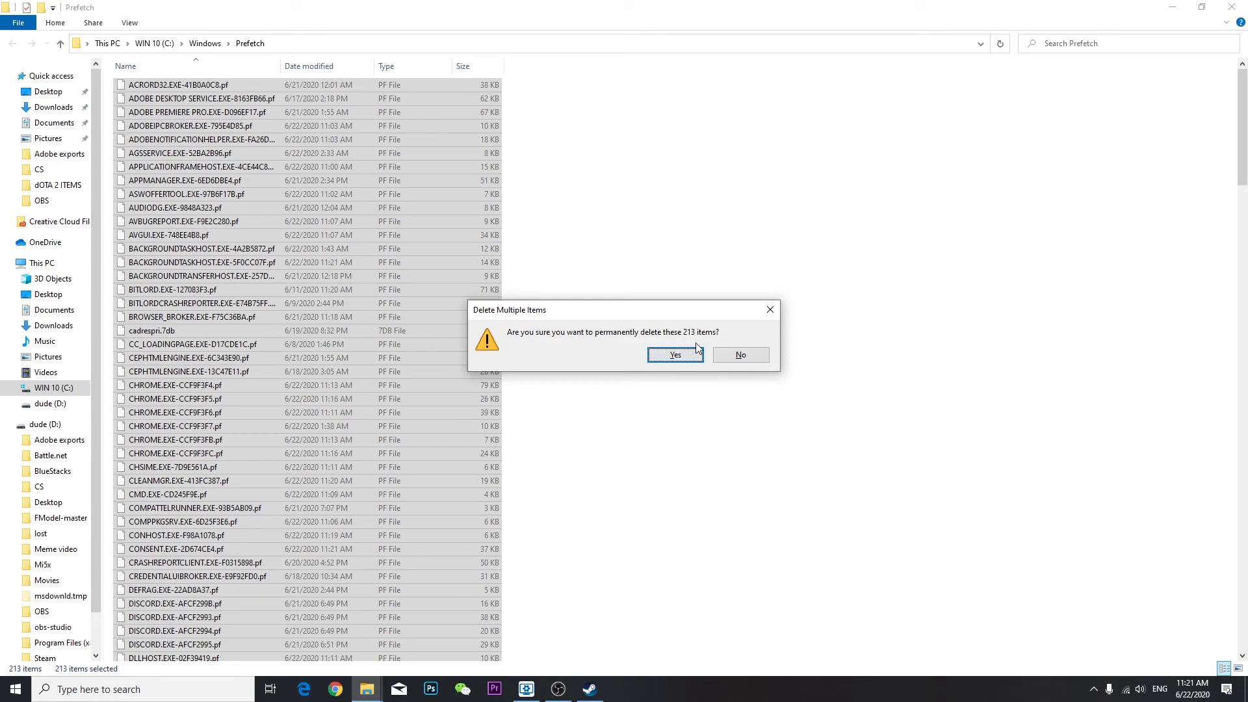
{"action": "left_click", "coordinate": [676, 355]}
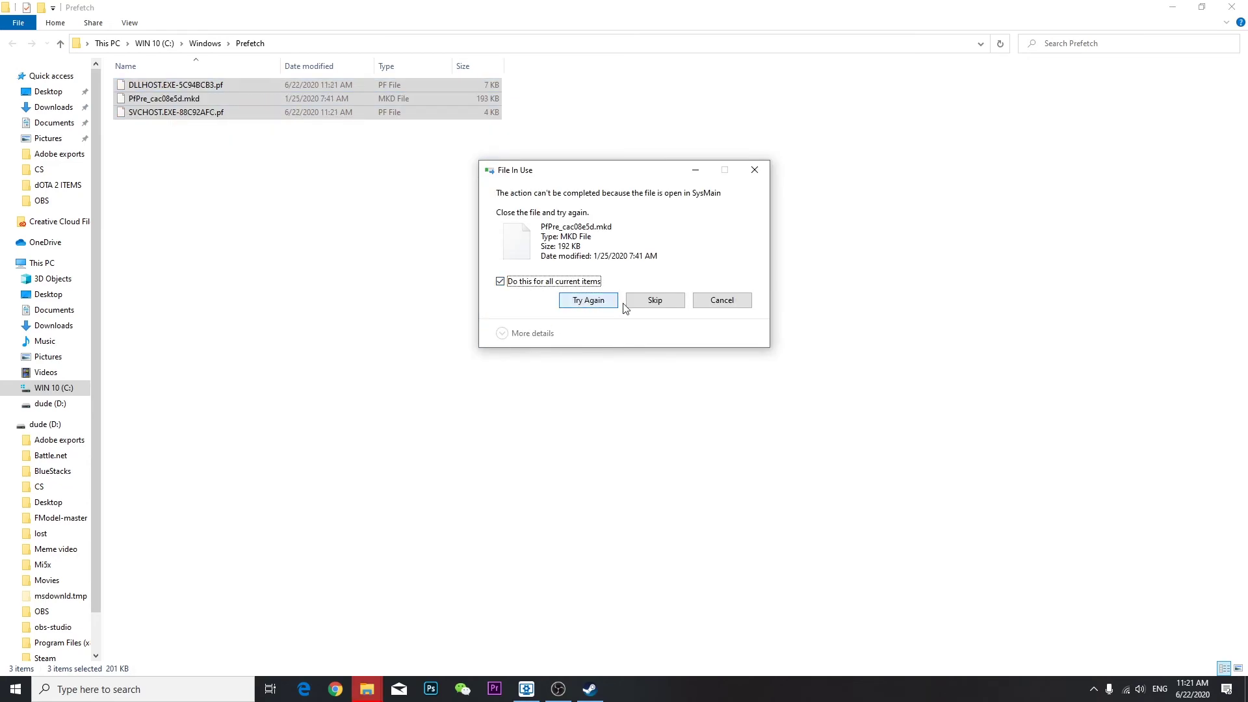
{"action": "left_click", "coordinate": [638, 304]}
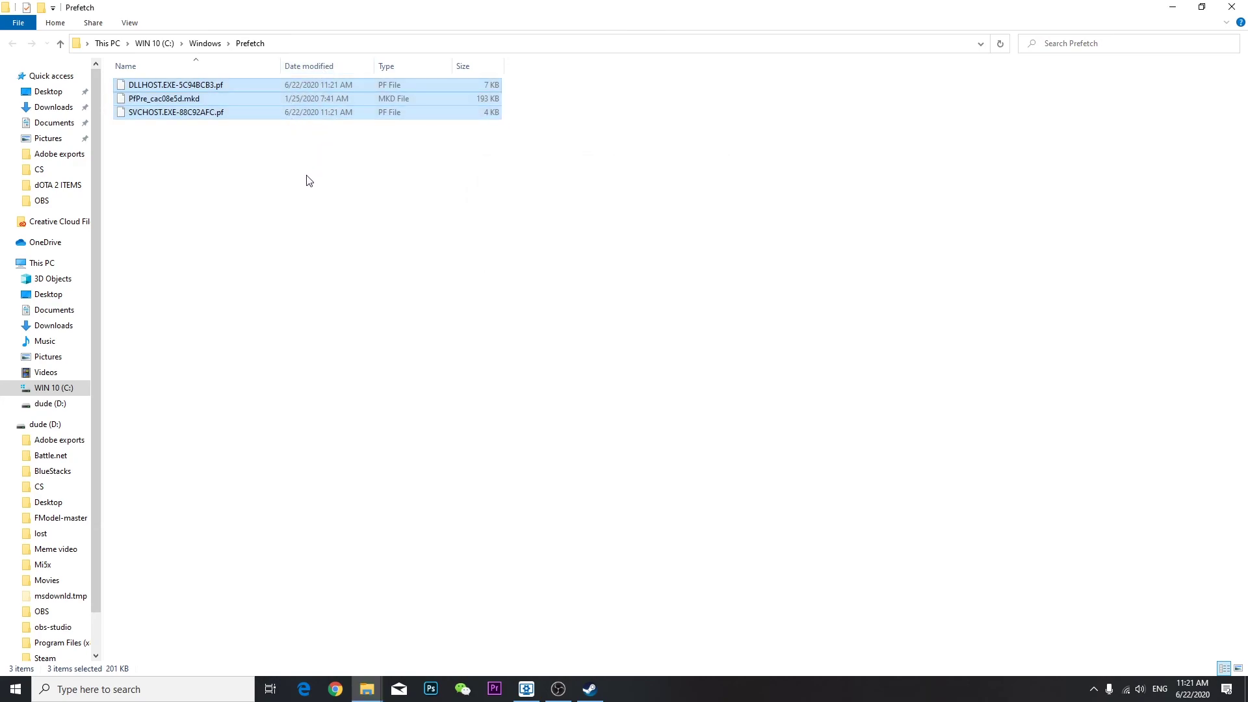
{"action": "left_click", "coordinate": [1232, 7]}
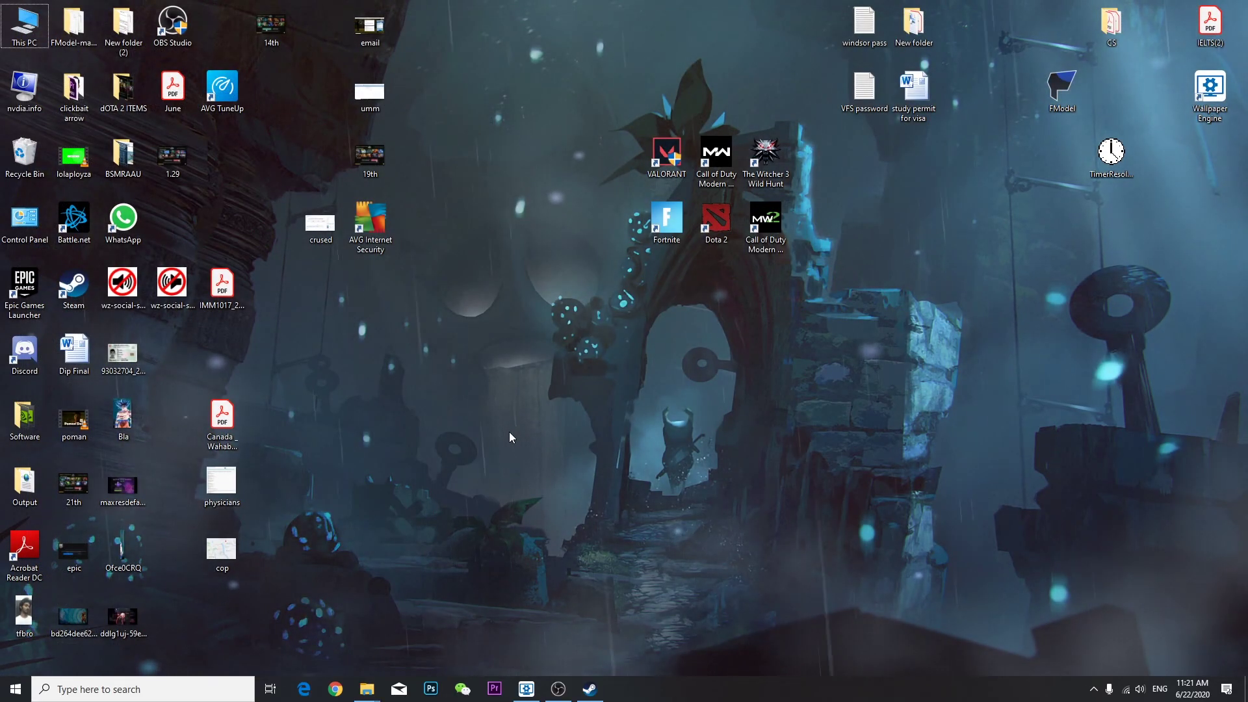
Open the Recent folder by running 'recent' from the Run dialog.
{"action": "key", "text": "super"}
{"action": "type", "text": "r"}
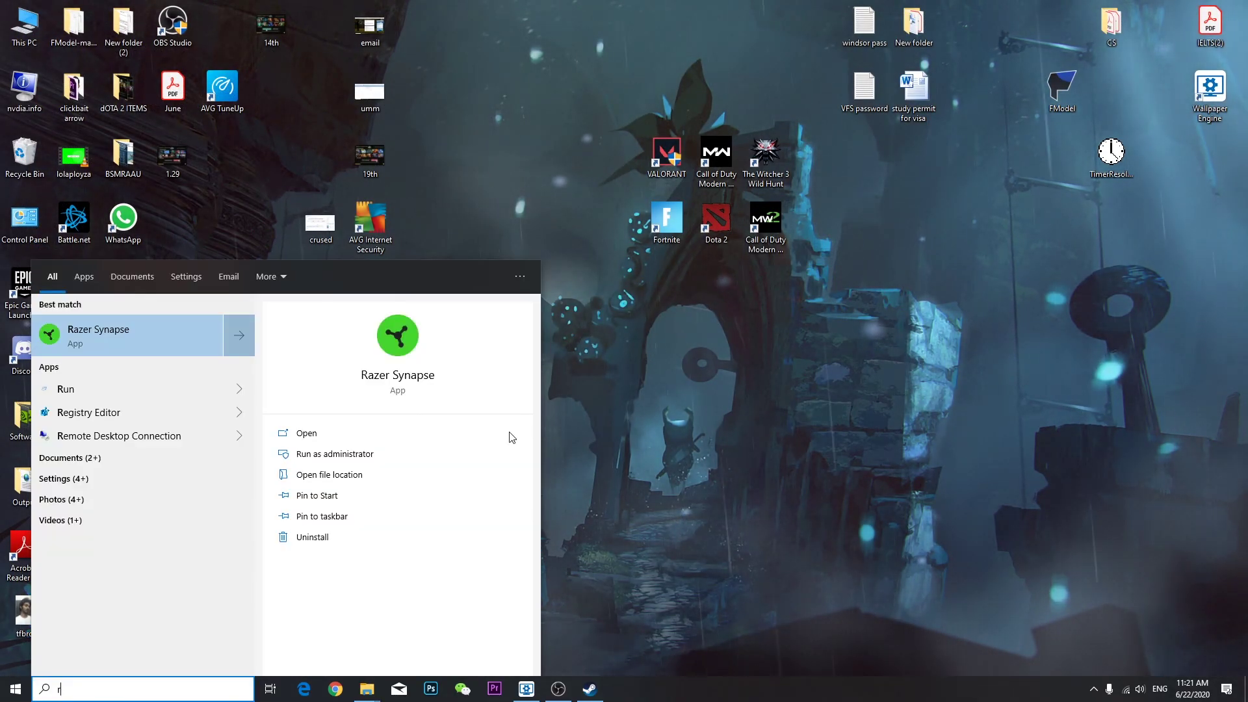
{"action": "left_click", "coordinate": [720, 466]}
{"action": "key", "text": "super+r"}
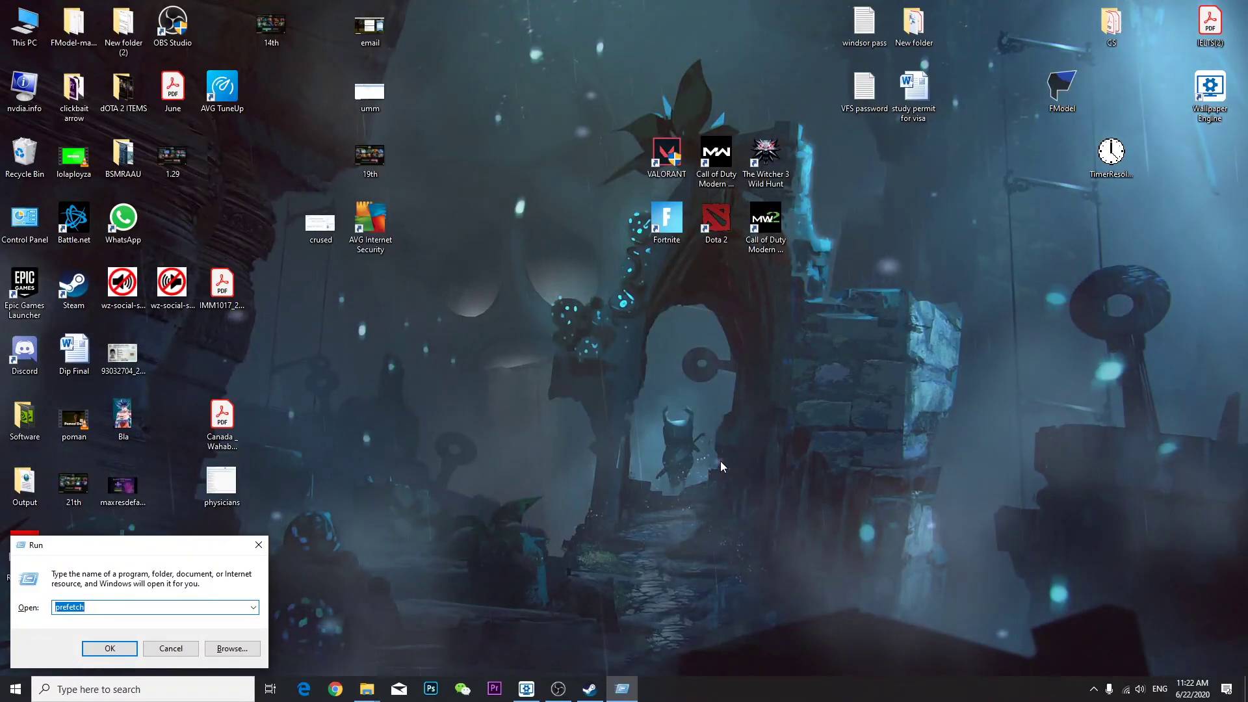
{"action": "type", "text": "rece"}
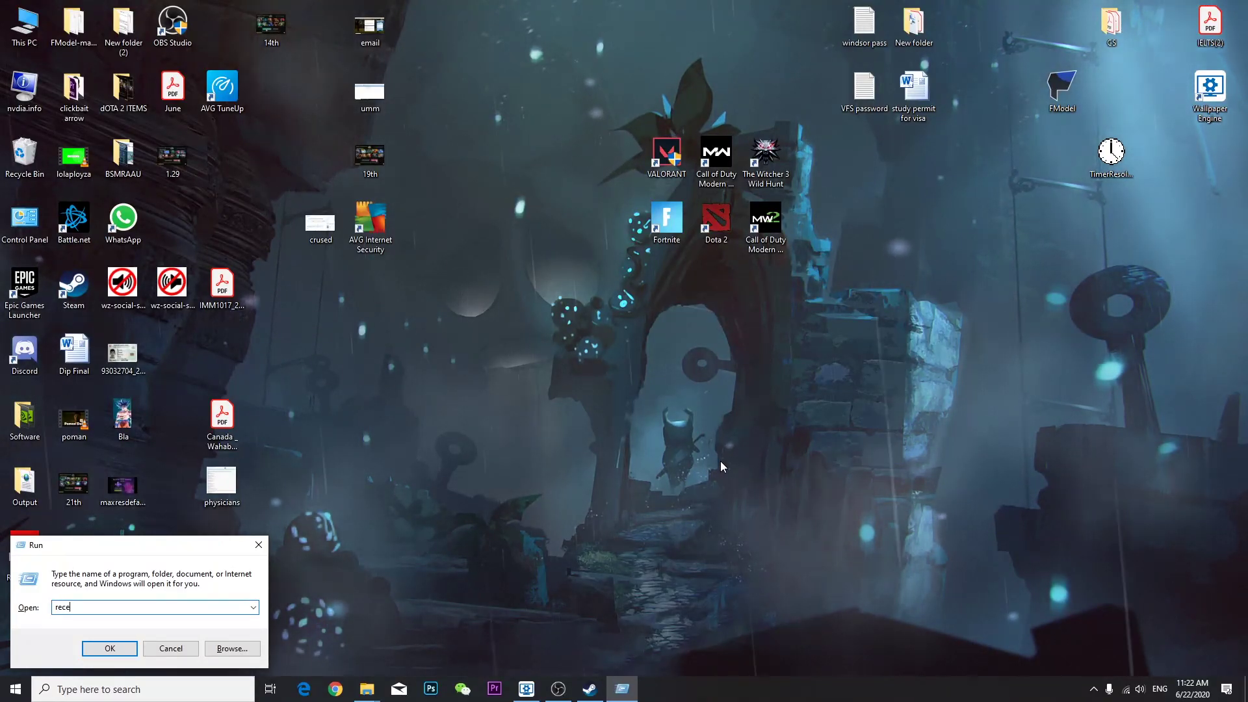
{"action": "type", "text": "nt"}
{"action": "key", "text": "Return"}
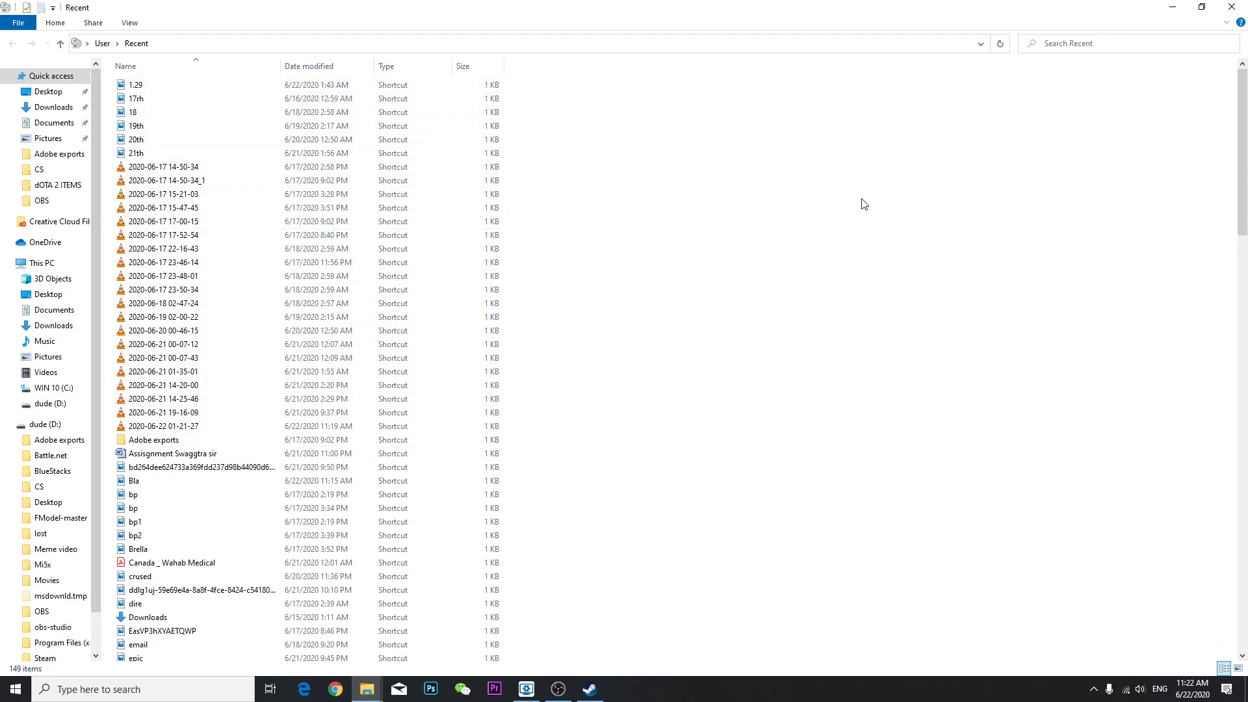
Delete all 149 shortcuts in Recent and close the window with Alt+F4.
{"action": "key", "text": "ctrl+a"}
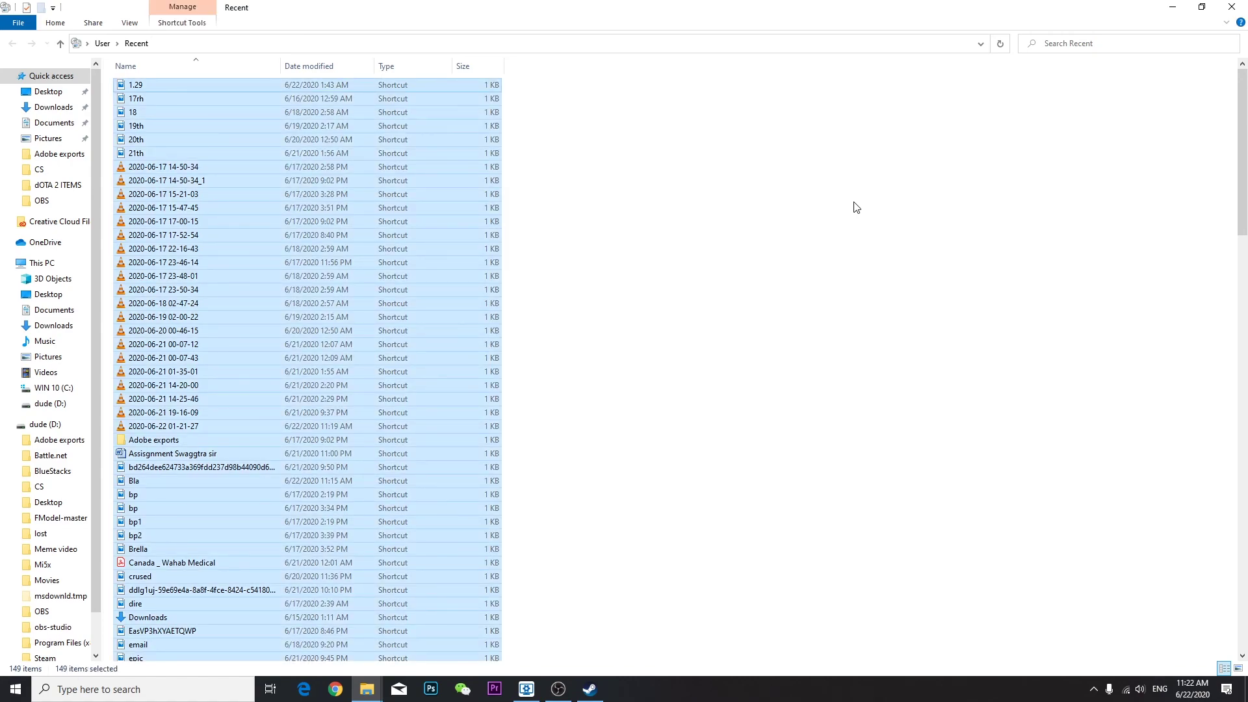
{"action": "key", "text": "Delete"}
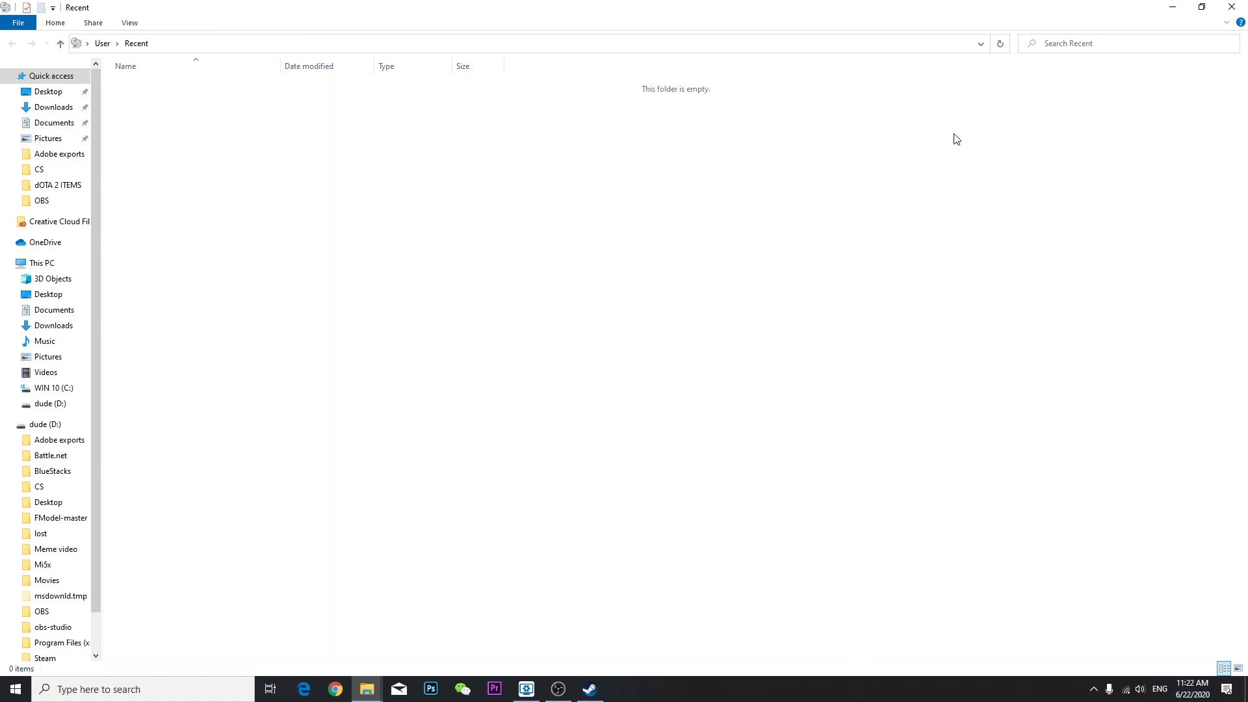
{"action": "key", "text": "alt+F4"}
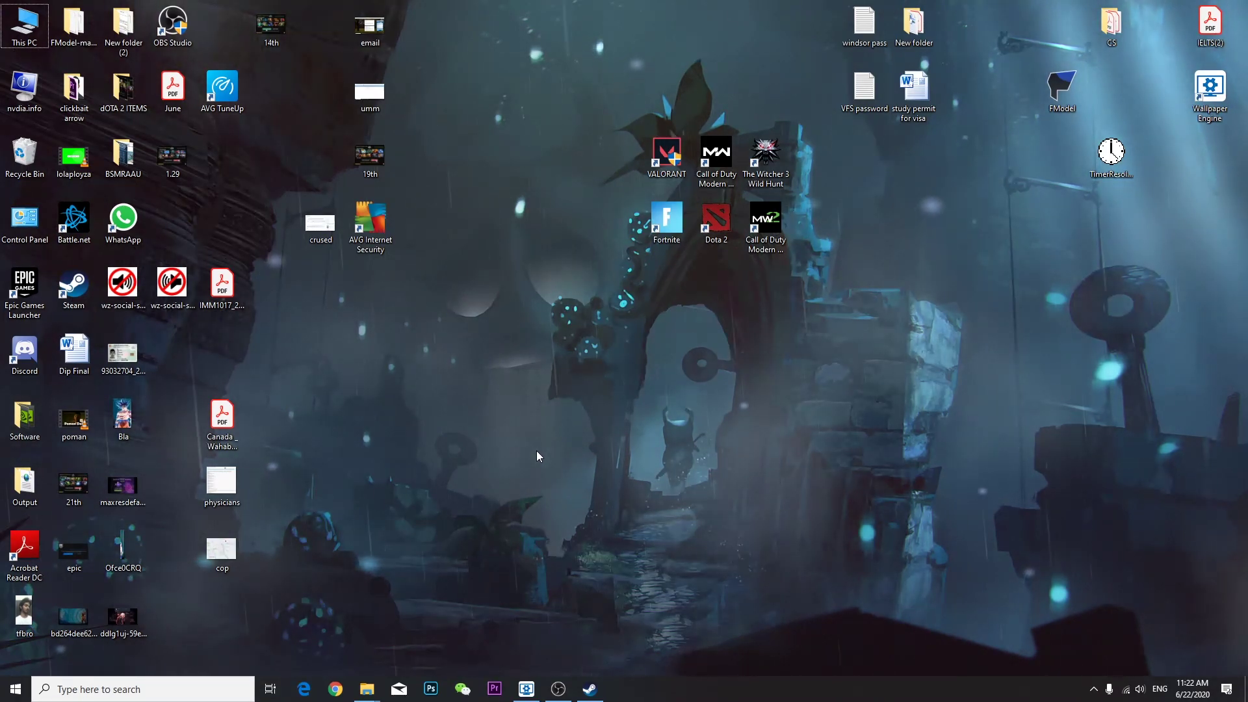
{"action": "key", "text": "super+r"}
{"action": "type", "text": "tree"}
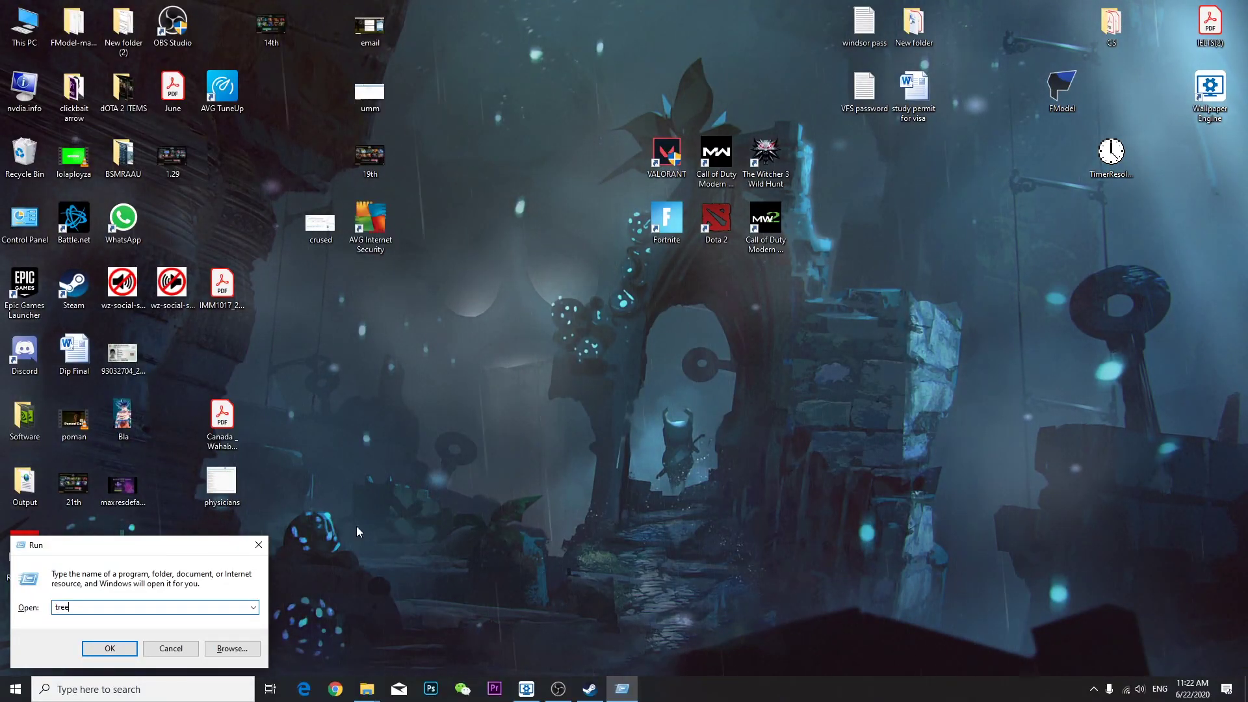
{"action": "left_click", "coordinate": [107, 642]}
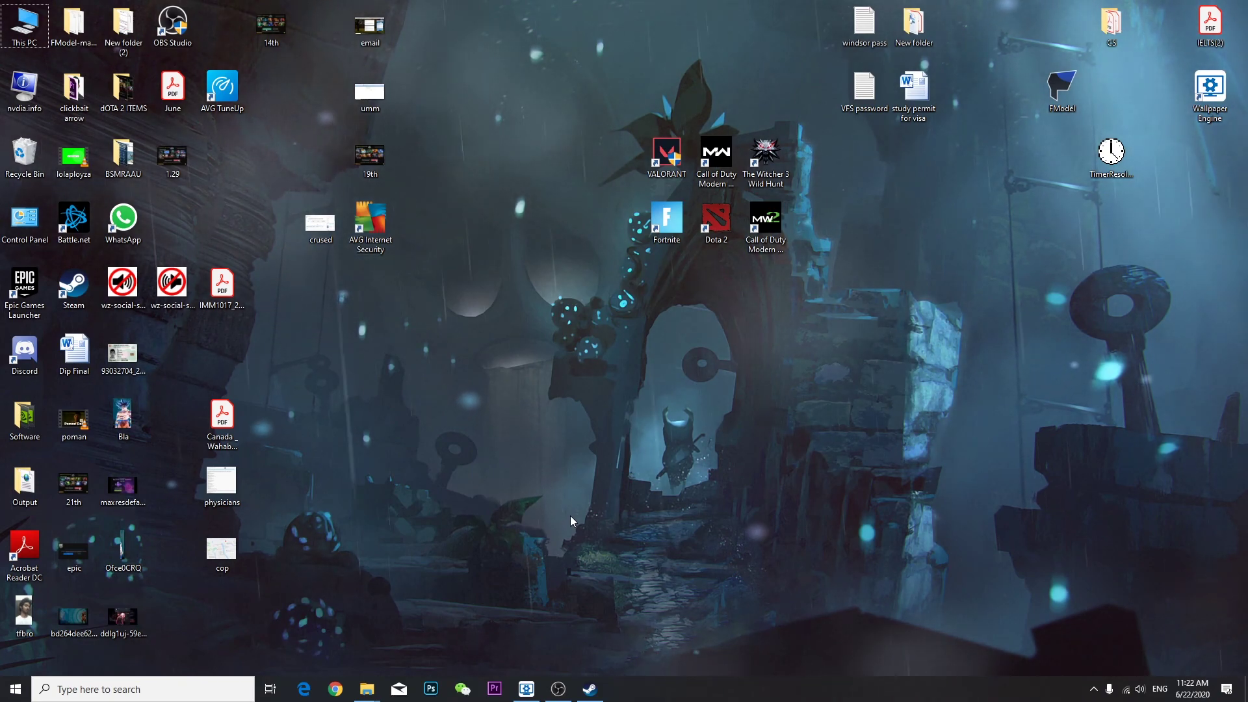
{"action": "key", "text": "F5"}
{"action": "key", "text": "F5"}
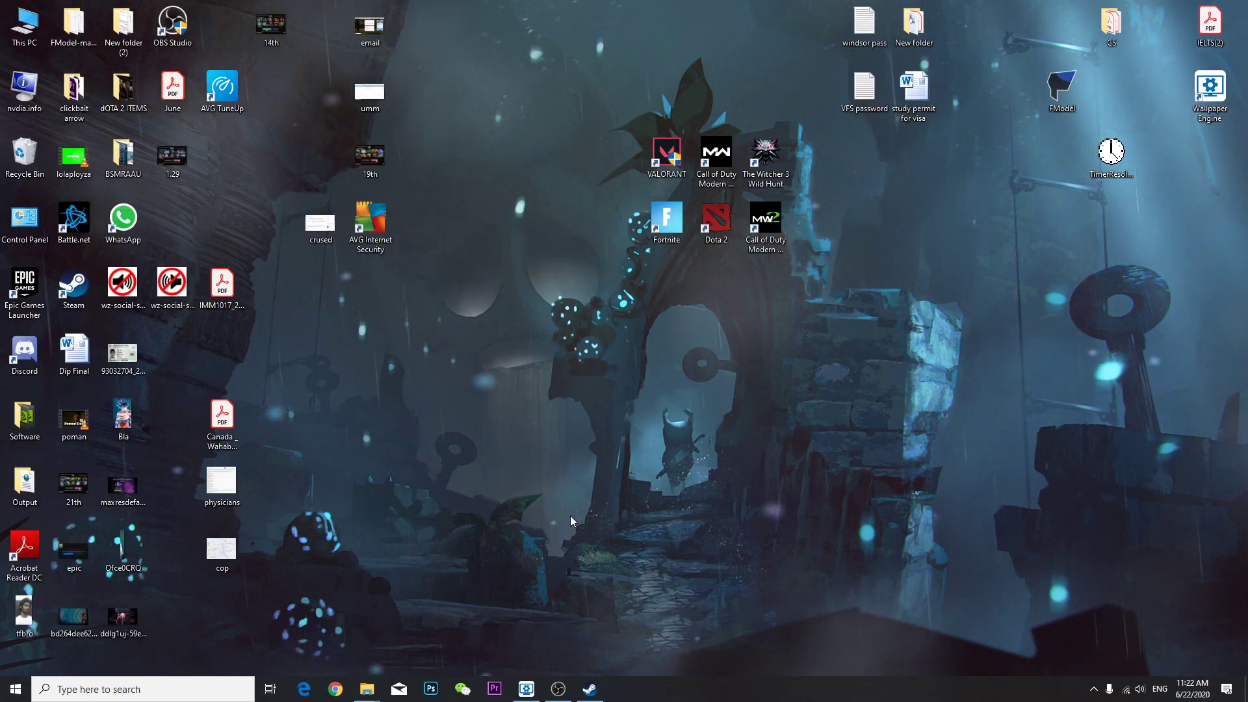
{"action": "key", "text": "F5"}
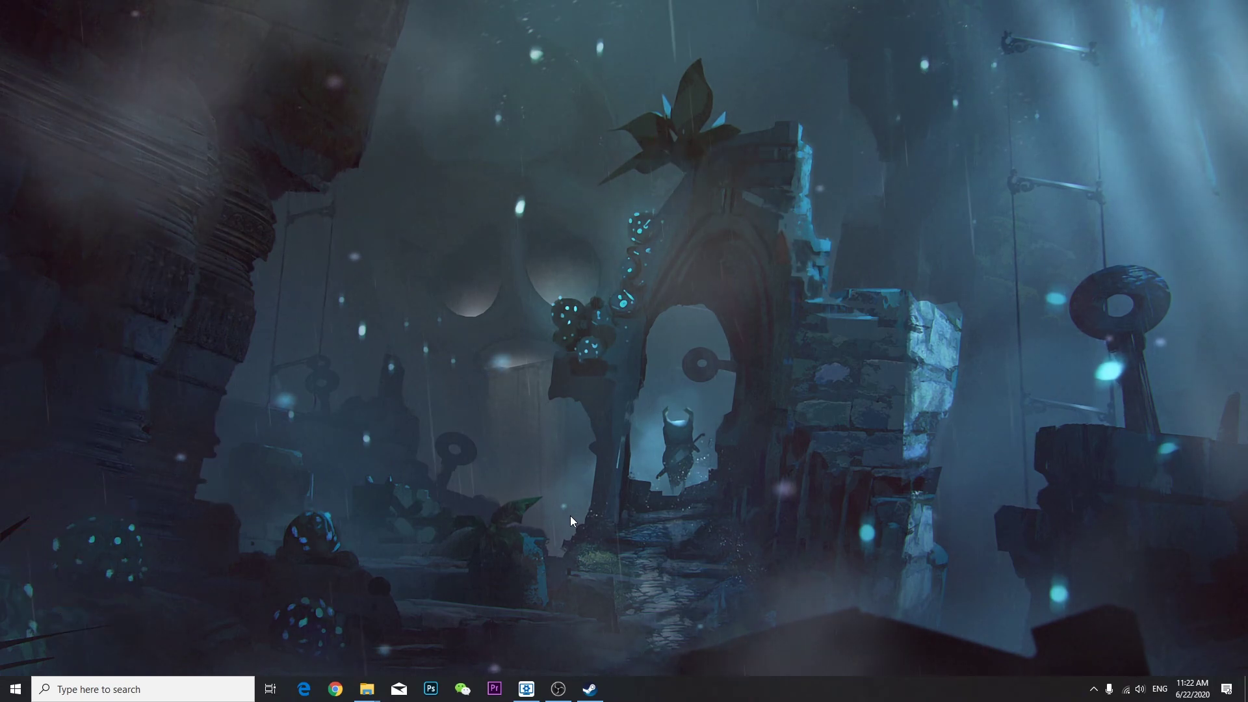
{"action": "key", "text": "F5"}
{"action": "key", "text": "F5"}
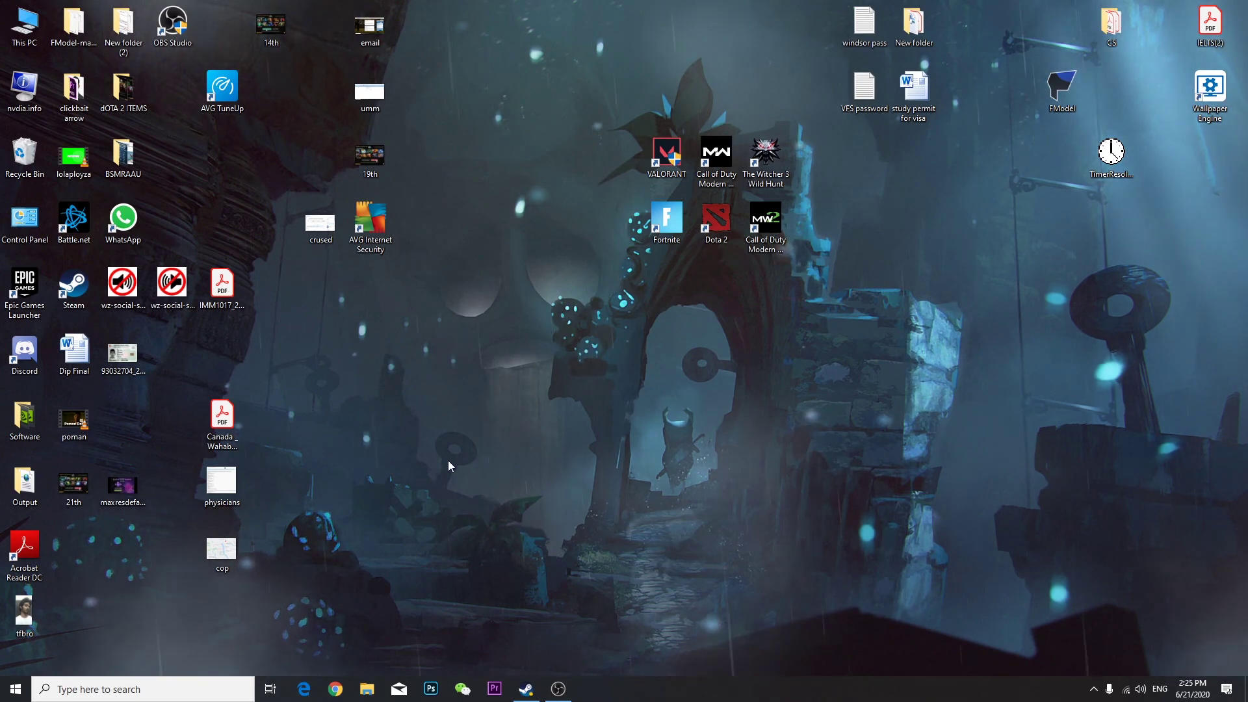
Launch Registry Editor and expand HKEY_LOCAL_MACHINE\SYSTEM\CurrentControlSet\Services.
{"action": "left_click", "coordinate": [5, 688]}
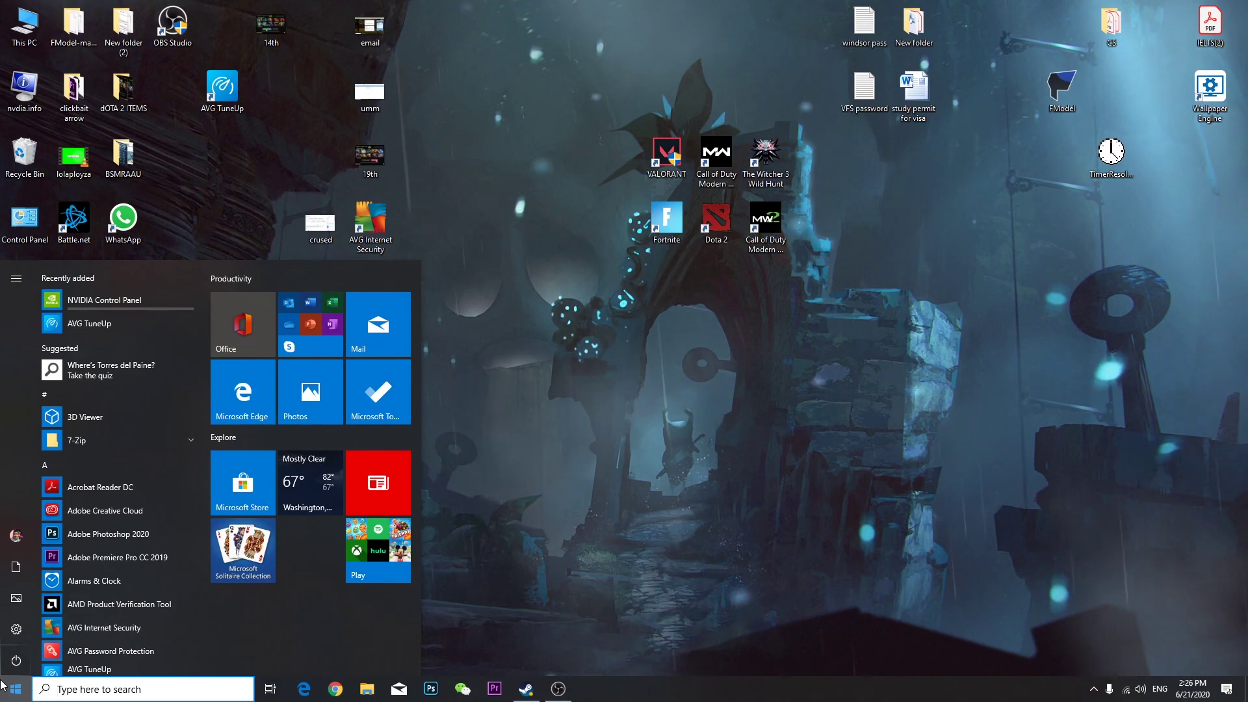
{"action": "type", "text": "regi"}
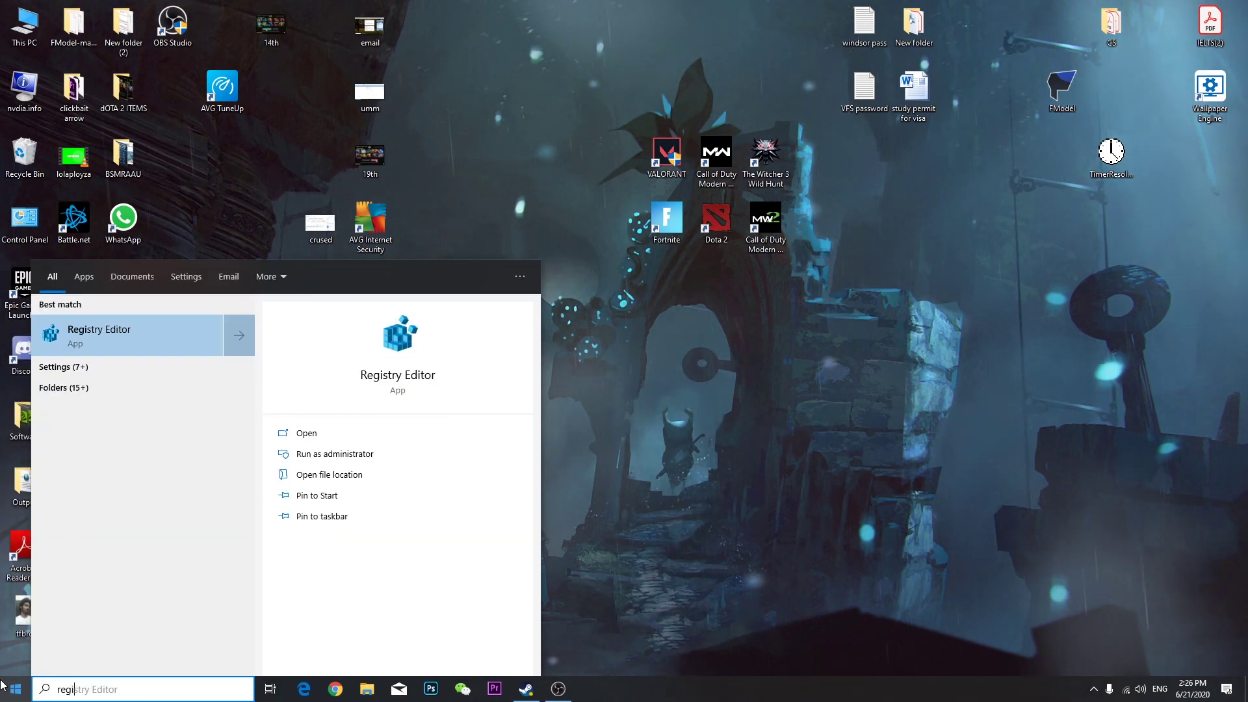
{"action": "type", "text": "stry"}
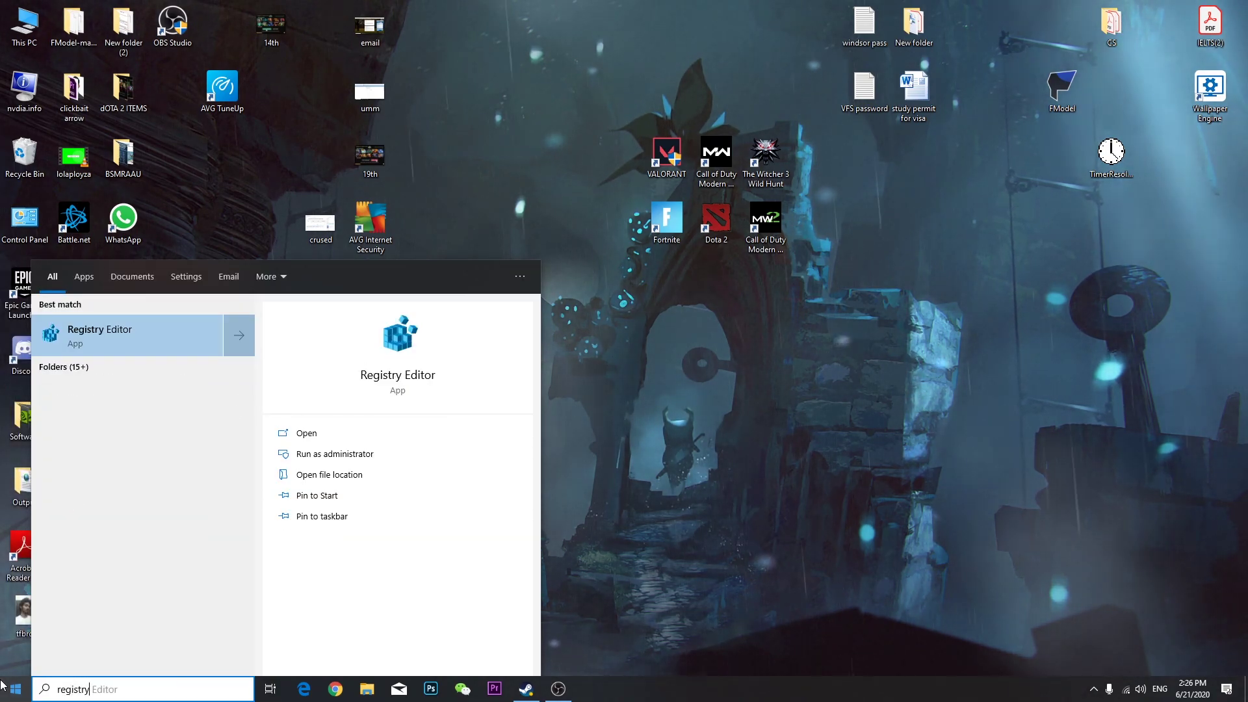
{"action": "left_click", "coordinate": [149, 346]}
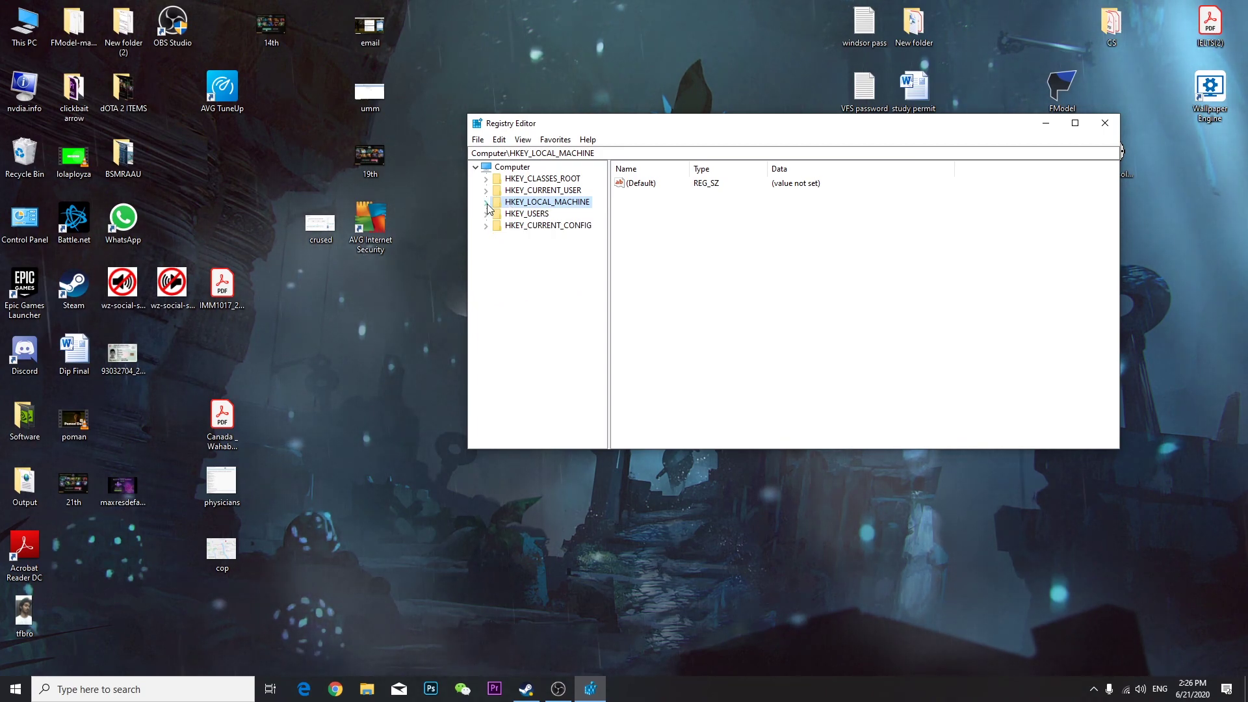
{"action": "left_click", "coordinate": [486, 202]}
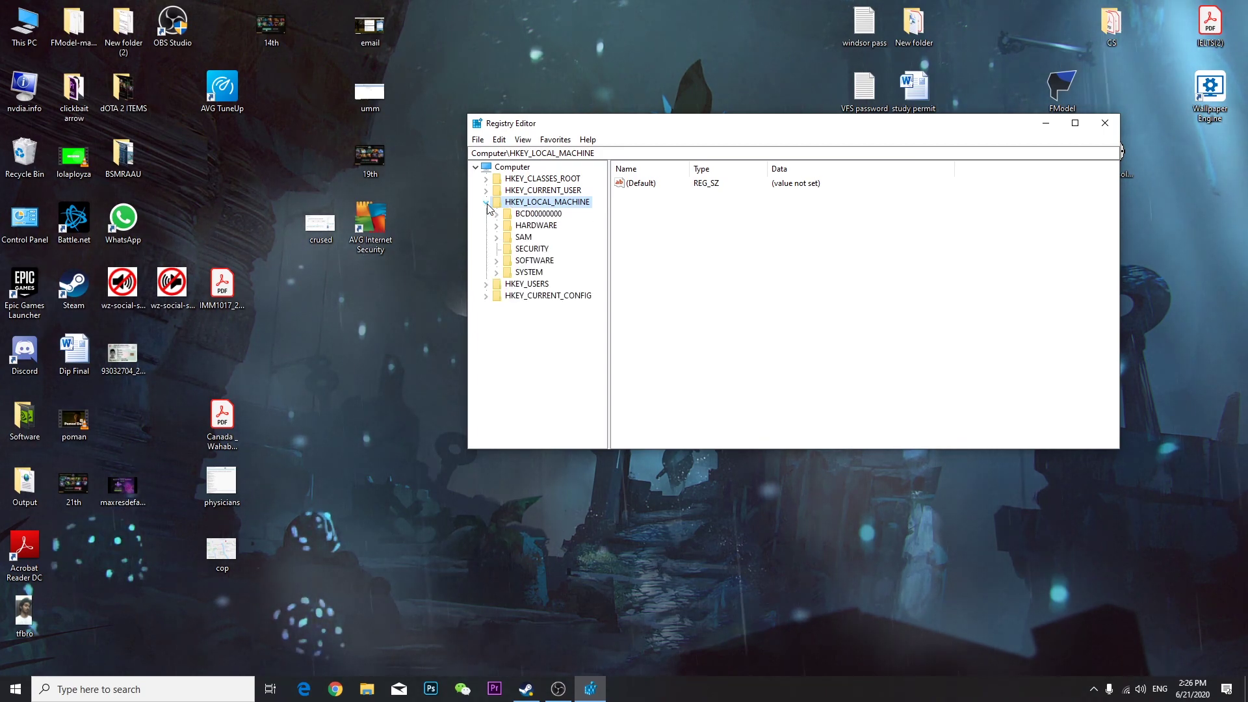
{"action": "left_click", "coordinate": [497, 273]}
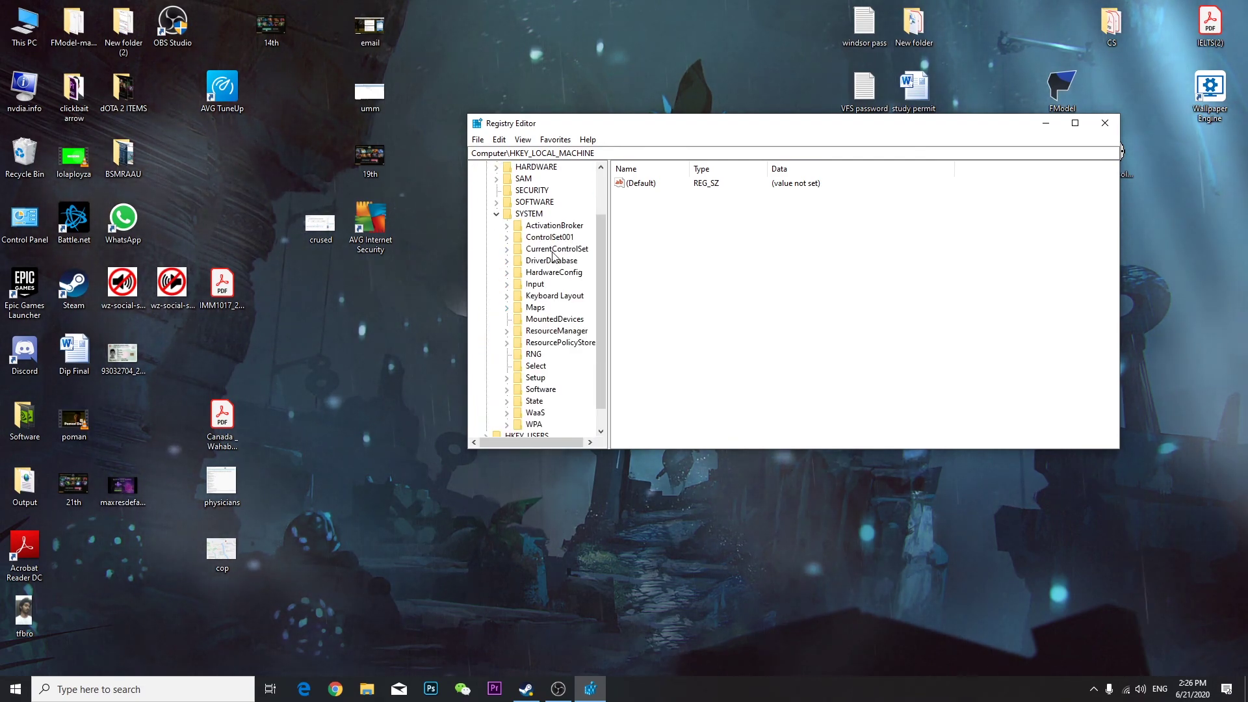
{"action": "left_click", "coordinate": [508, 250]}
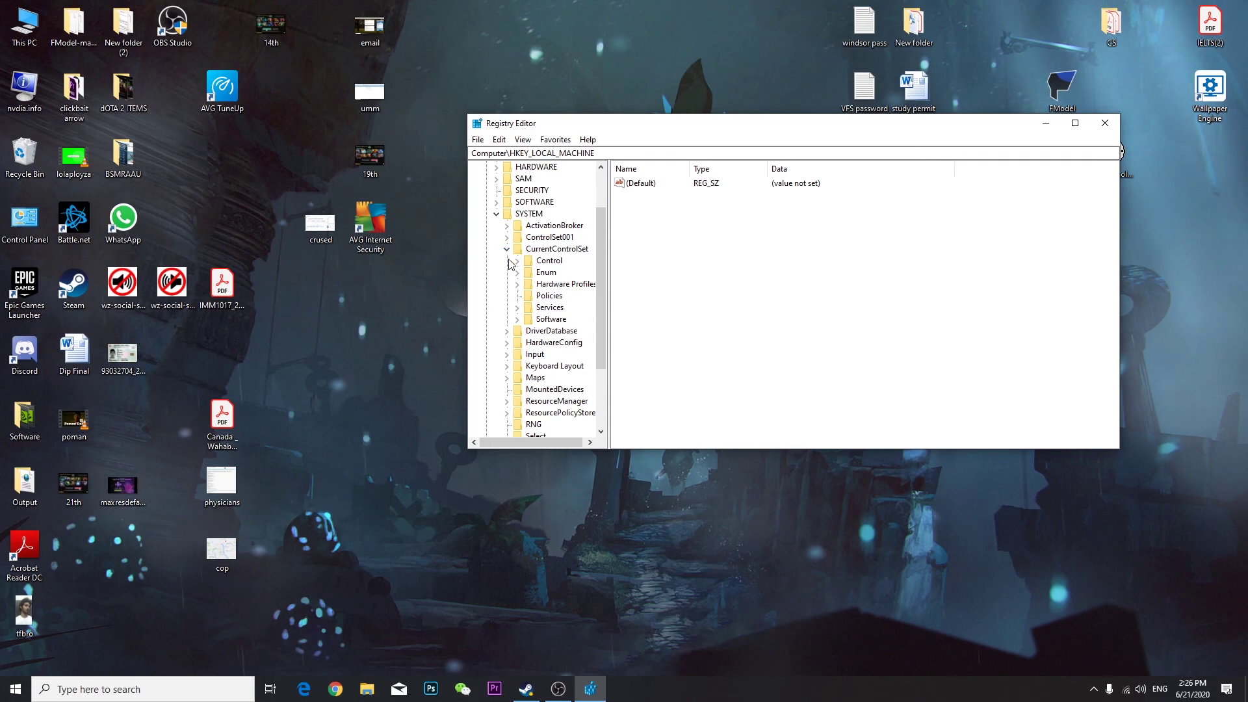
{"action": "left_click", "coordinate": [518, 308]}
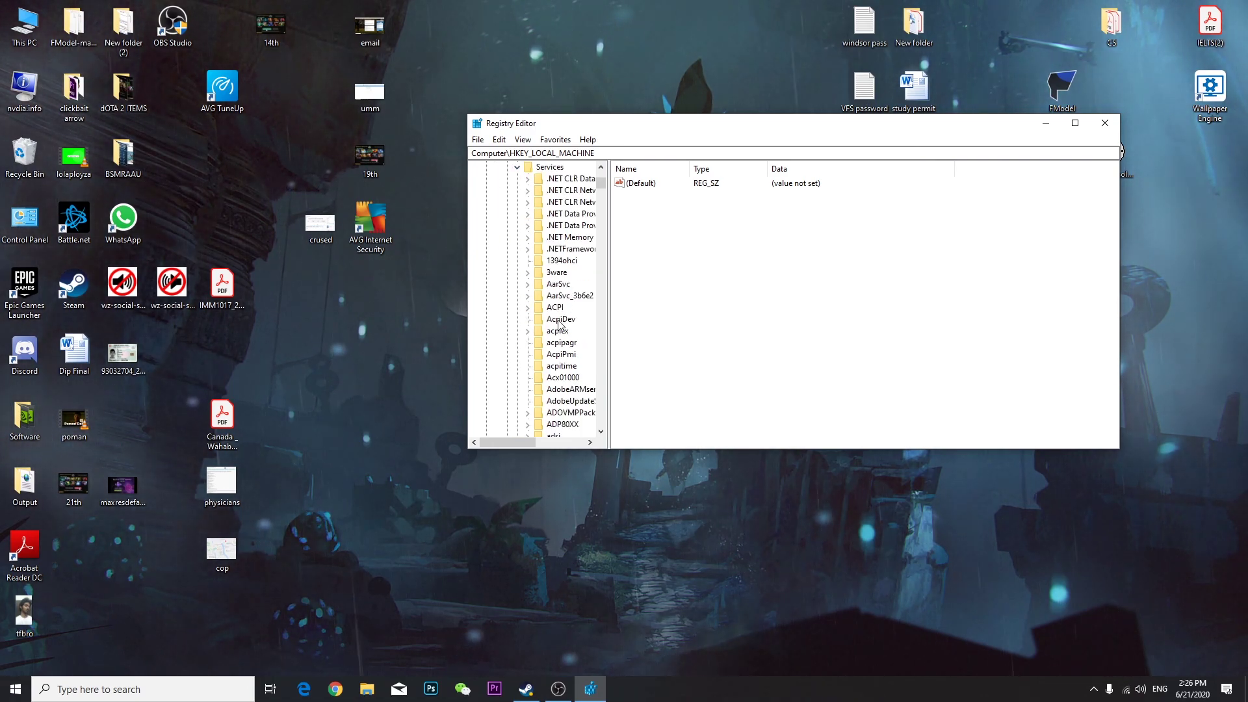
Jump to the Tcpip service and expand Parameters\Interfaces to list its GUID subkeys.
{"action": "left_click", "coordinate": [559, 319]}
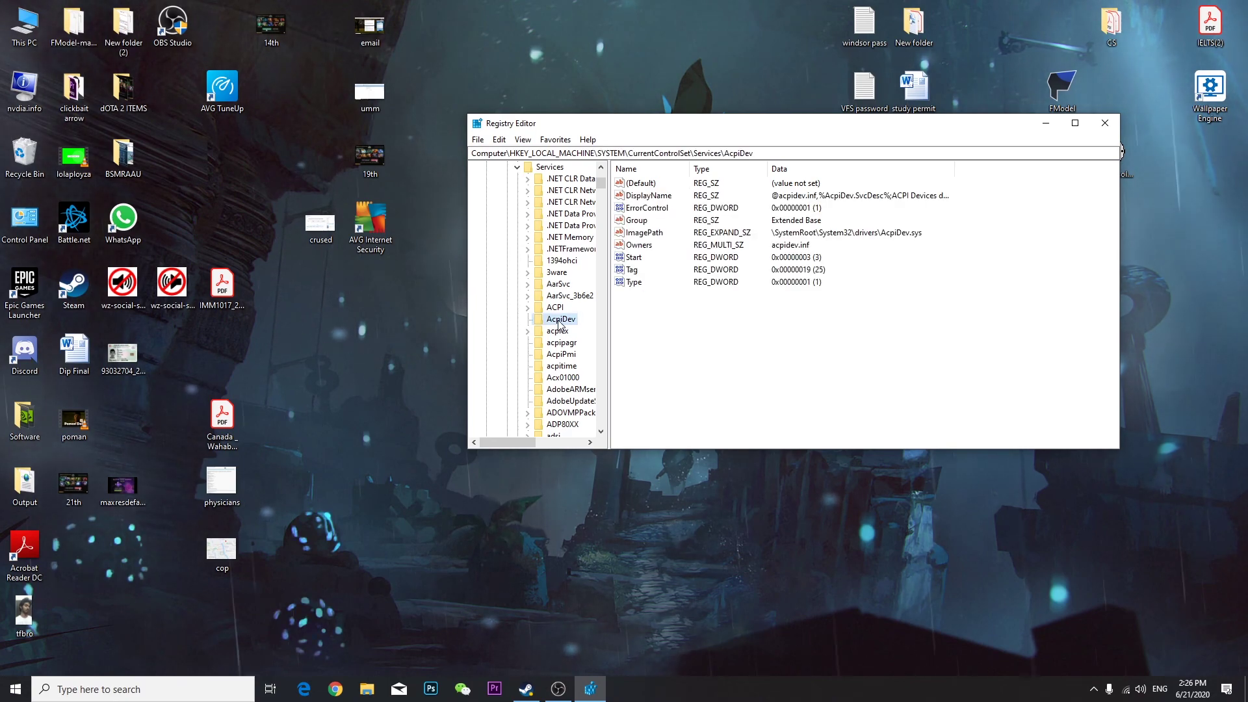
{"action": "left_click_drag", "start_coordinate": [603, 187], "coordinate": [604, 390]}
{"action": "scroll", "coordinate": [565, 260], "scroll_direction": "up", "scroll_amount": 3}
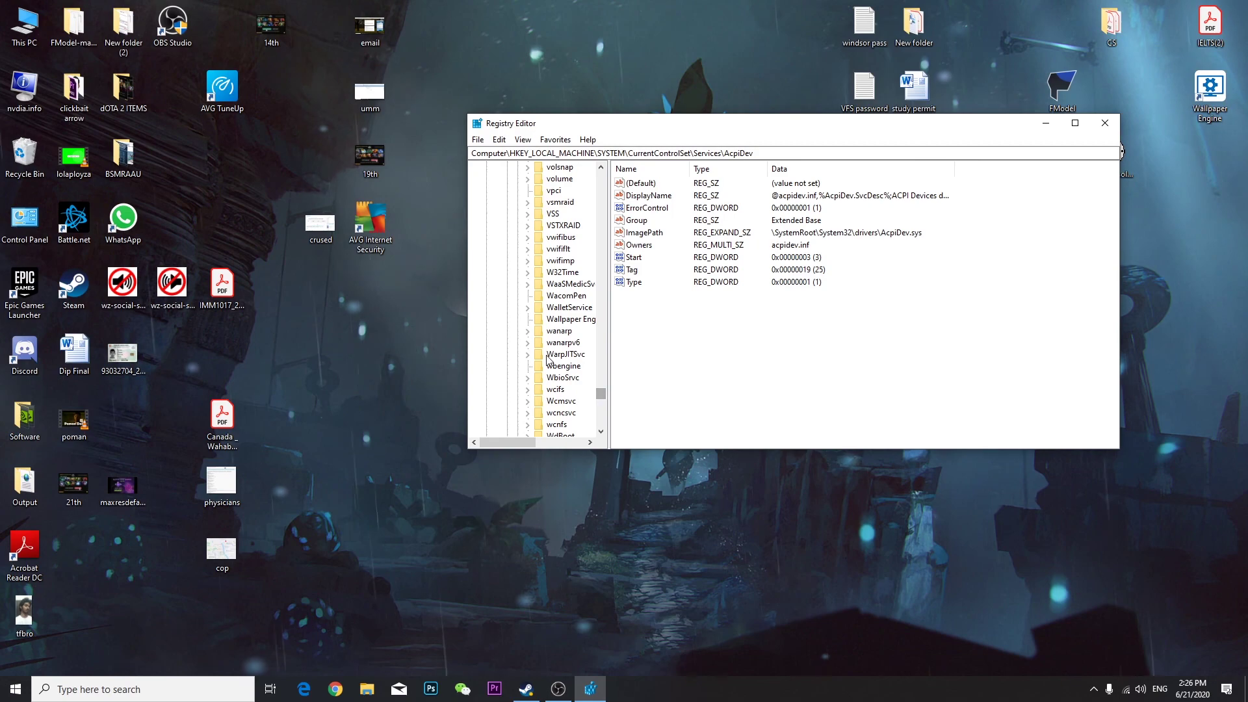
{"action": "key", "text": "t"}
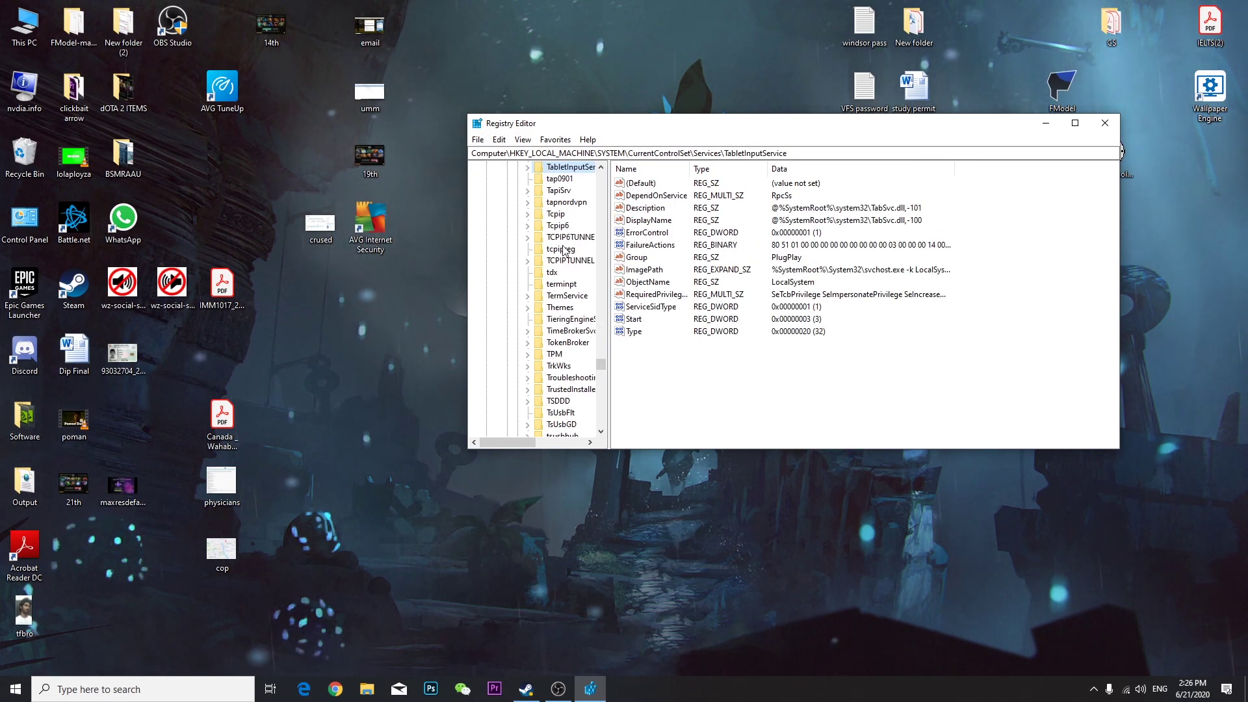
{"action": "key", "text": "t"}
{"action": "key", "text": "c"}
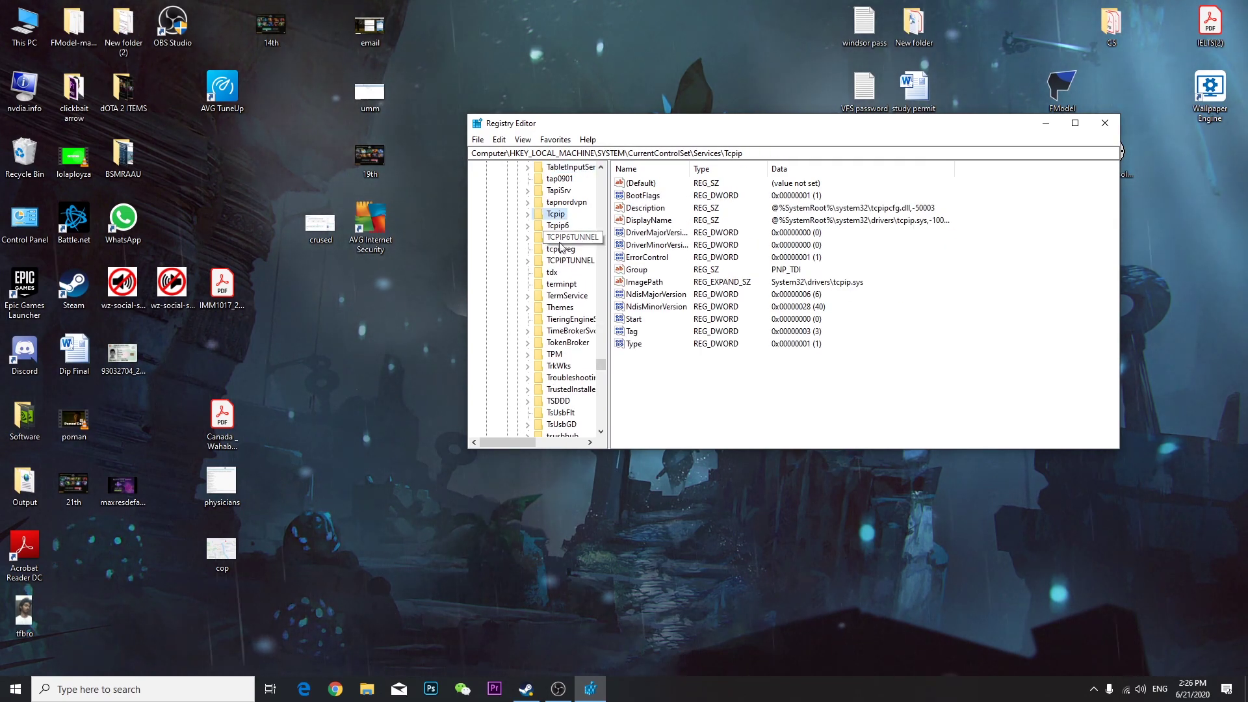
{"action": "left_click", "coordinate": [528, 217]}
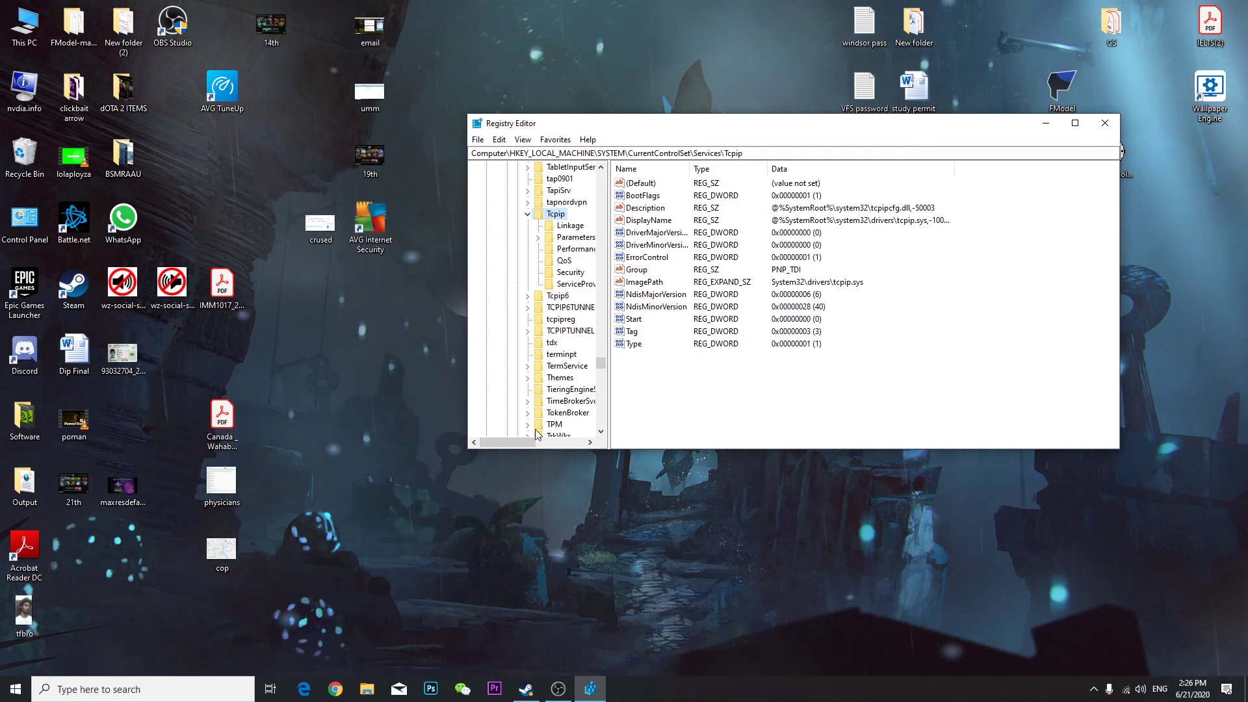
{"action": "left_click_drag", "start_coordinate": [529, 442], "coordinate": [545, 444]}
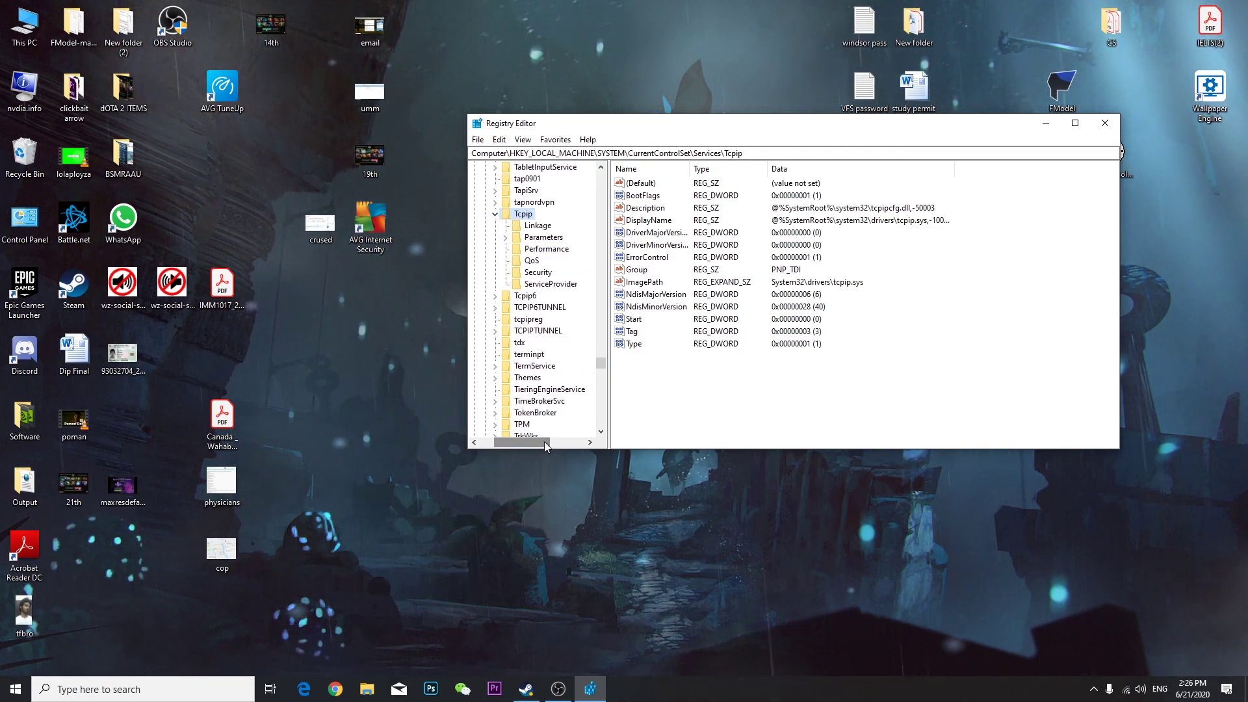
{"action": "left_click", "coordinate": [506, 238]}
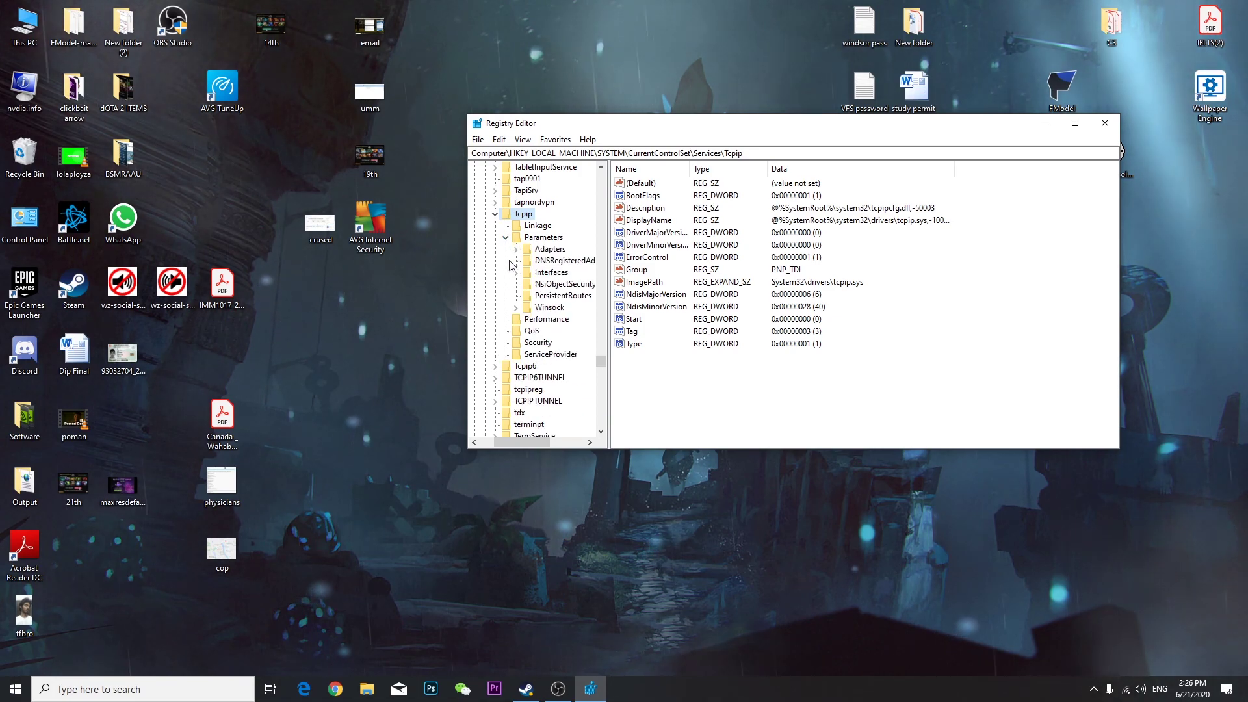
{"action": "left_click", "coordinate": [517, 274]}
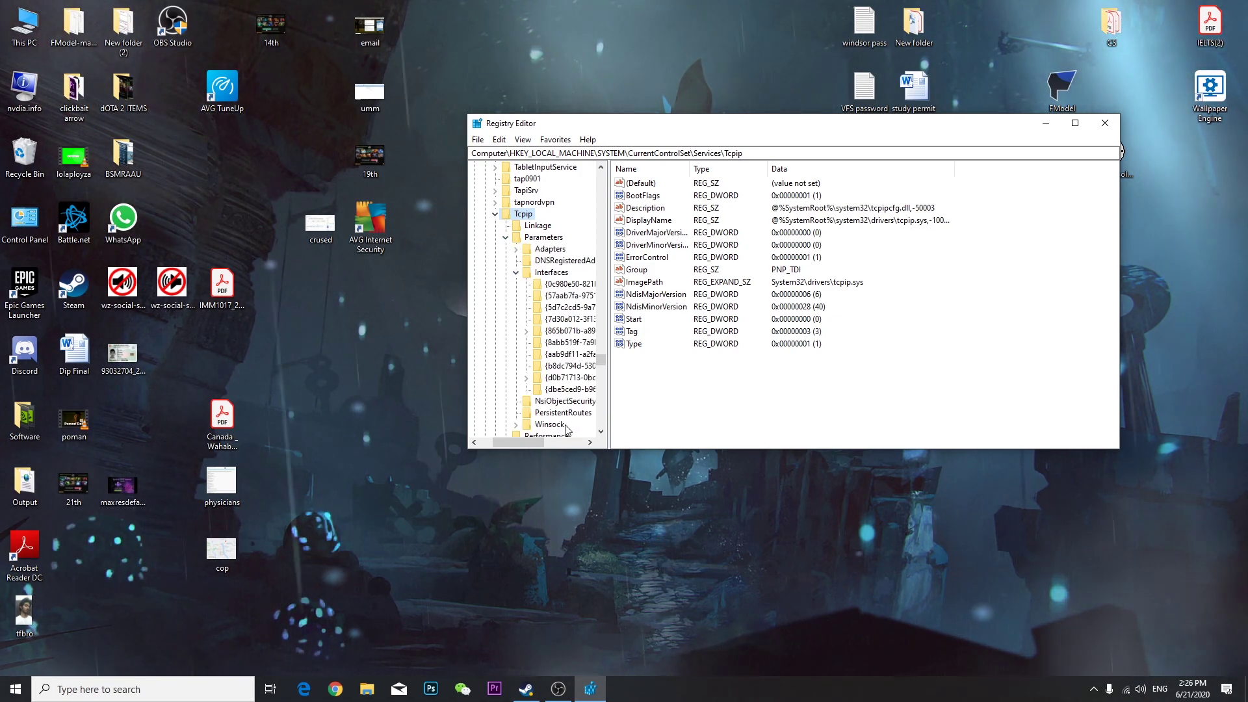
{"action": "left_click_drag", "start_coordinate": [534, 446], "coordinate": [551, 445]}
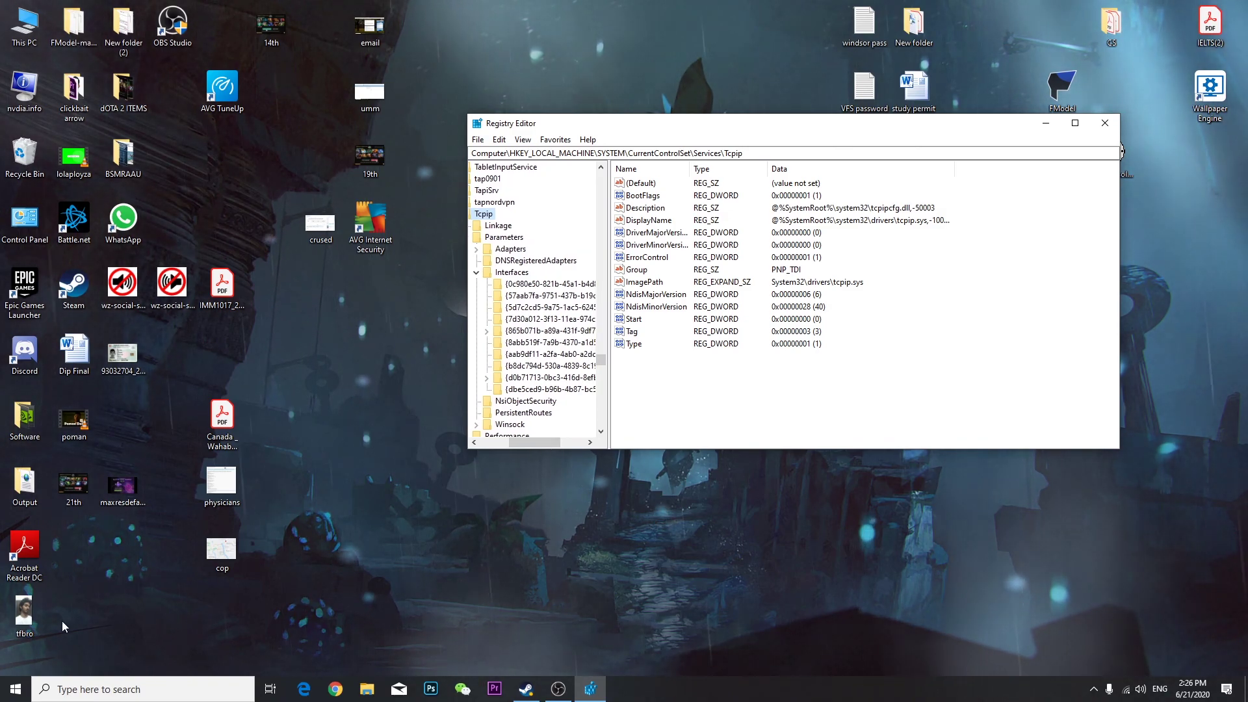
{"action": "left_click", "coordinate": [16, 689]}
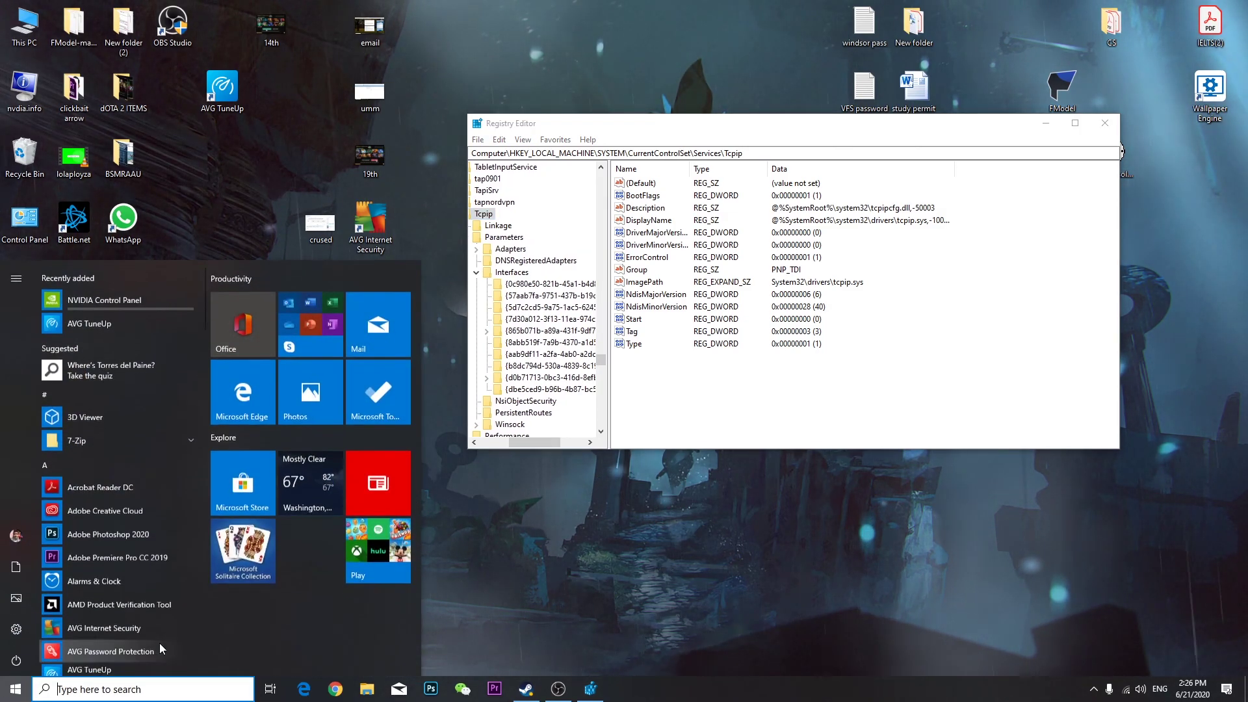
Launch Command Prompt as administrator and run ipconfig.
{"action": "type", "text": "cmd"}
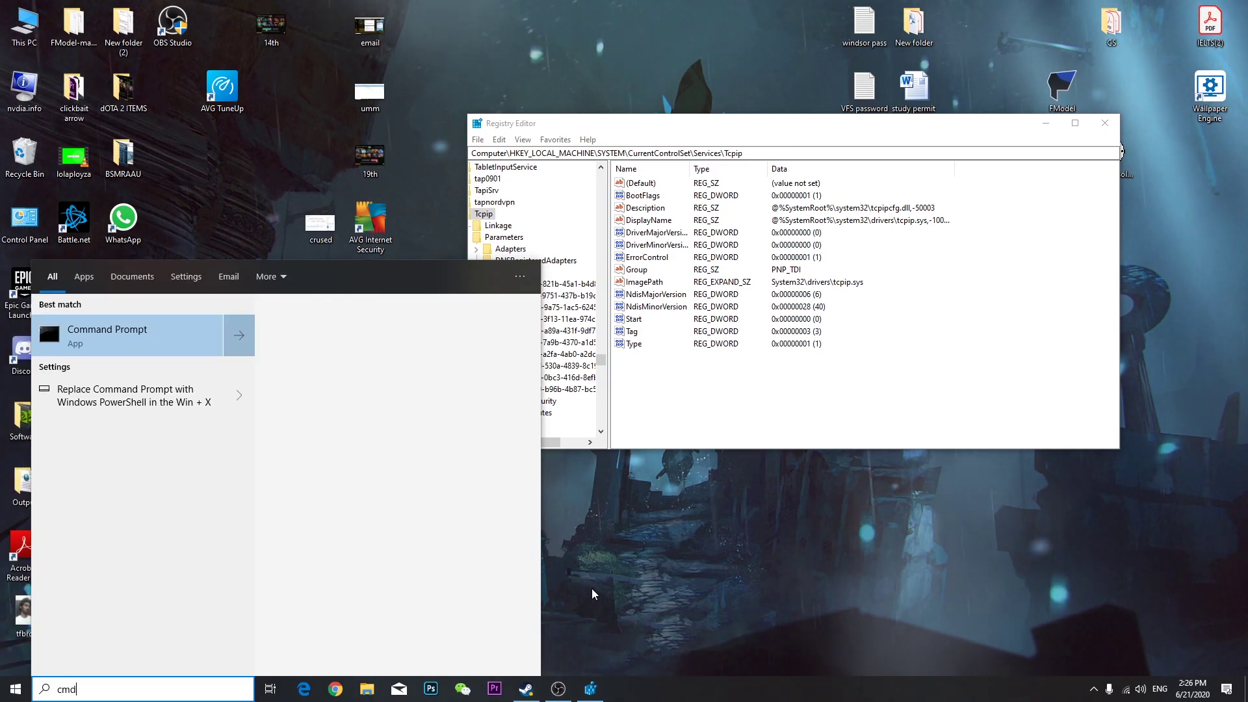
{"action": "right_click", "coordinate": [108, 348]}
{"action": "left_click", "coordinate": [143, 355]}
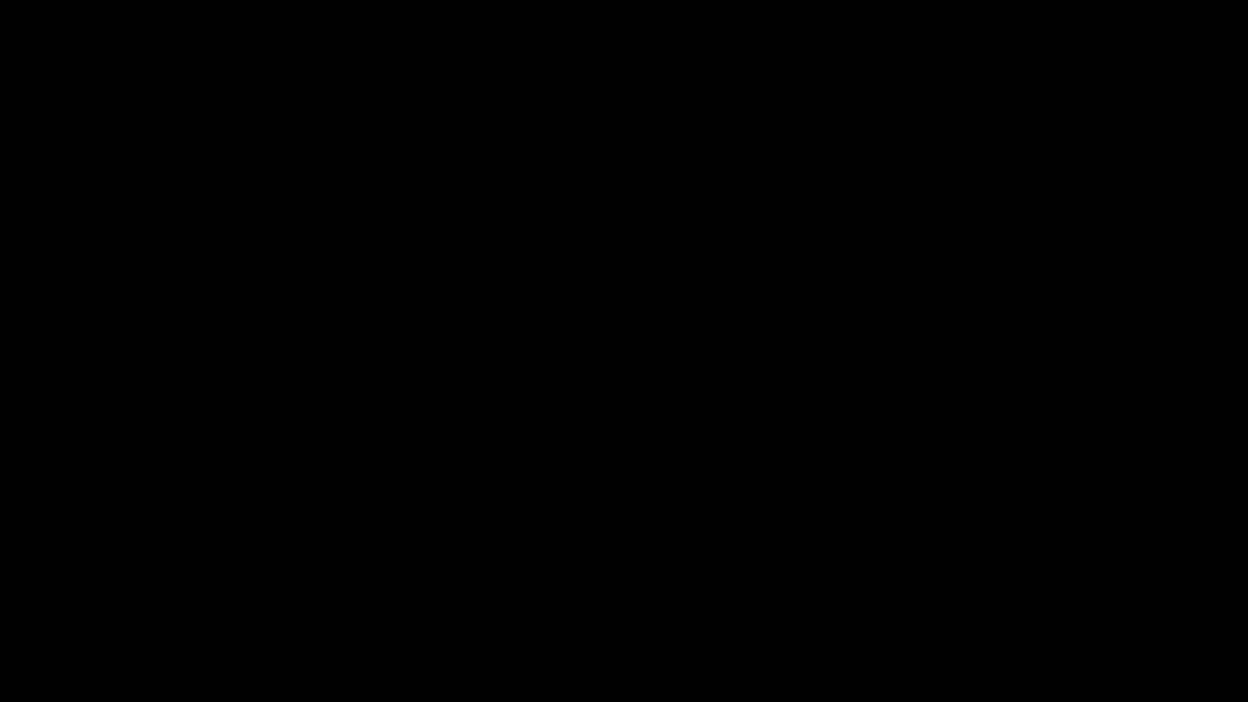
{"action": "type", "text": "ipc"}
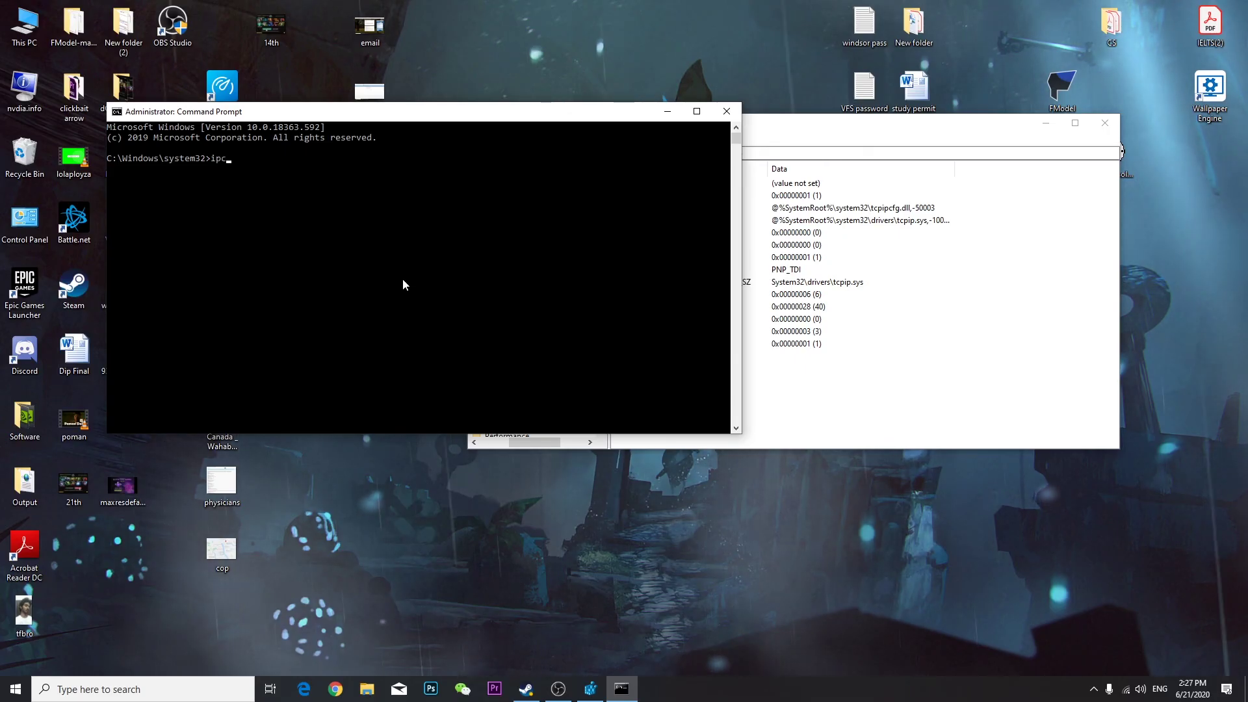
{"action": "type", "text": "onfig"}
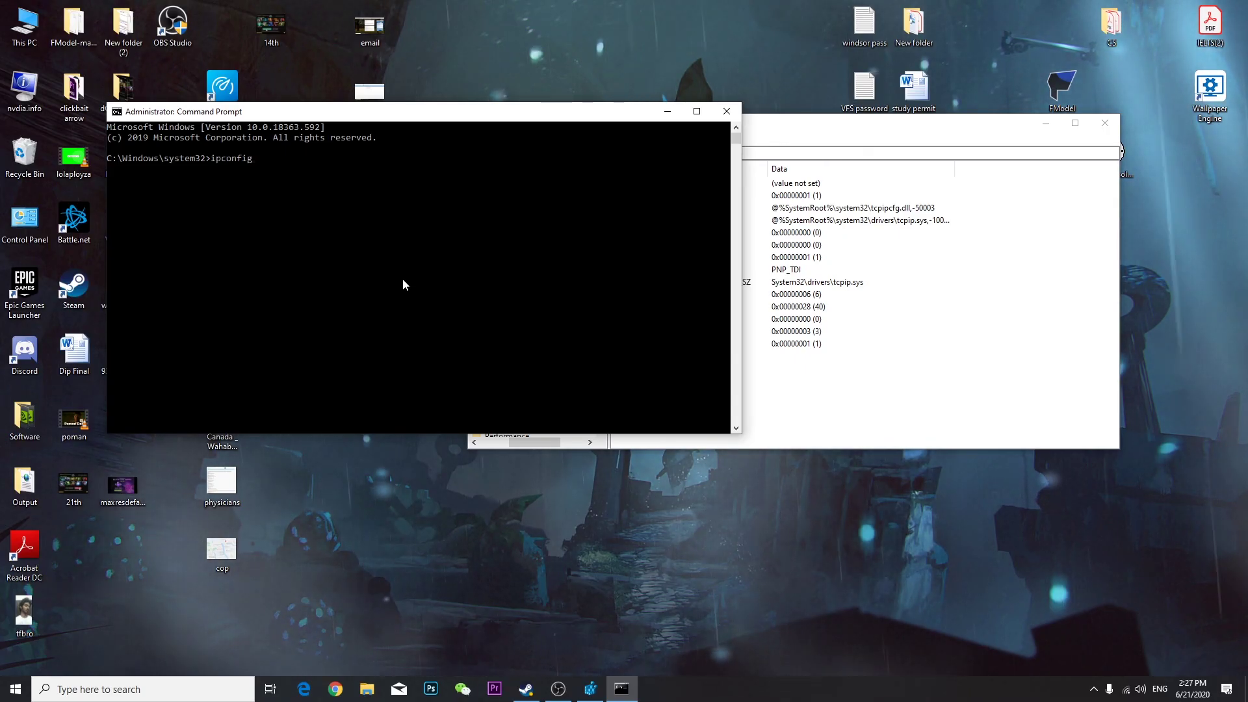
{"action": "key", "text": "Return"}
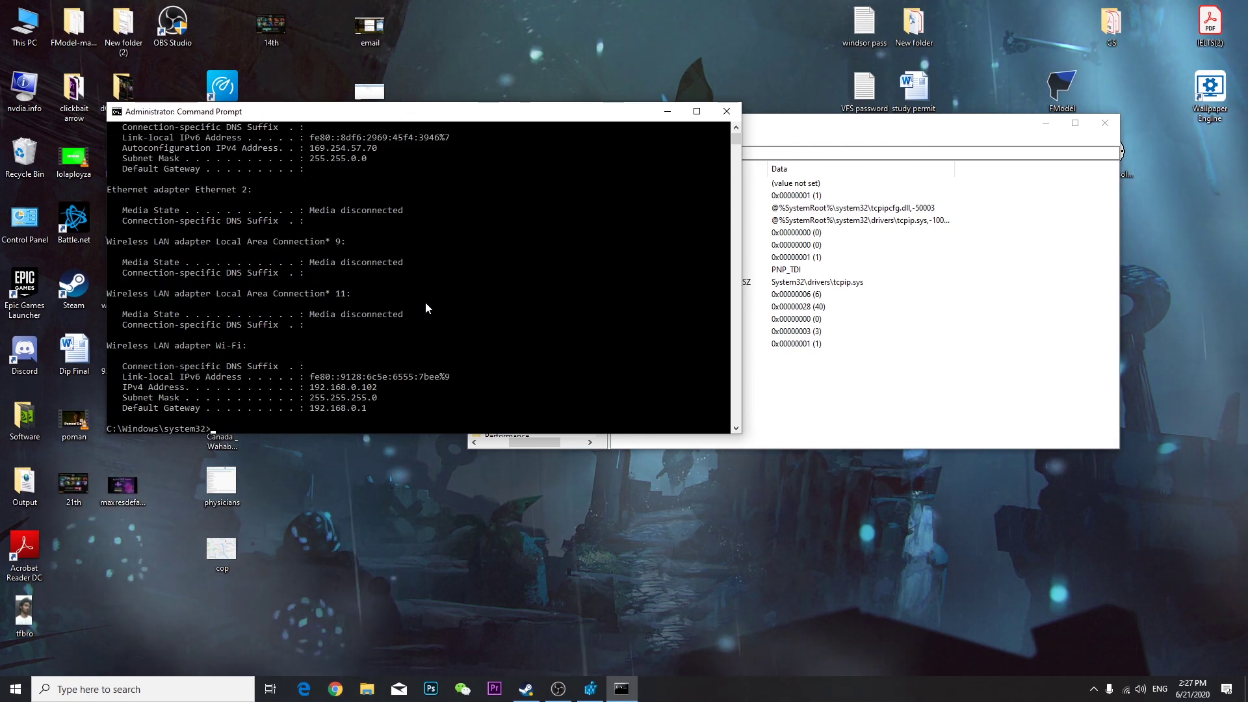
Mark Wi-Fi IPv4 192.168.0.102 and gateway 192.168.0.1, then return to the first interface key.
{"action": "left_click", "coordinate": [384, 387]}
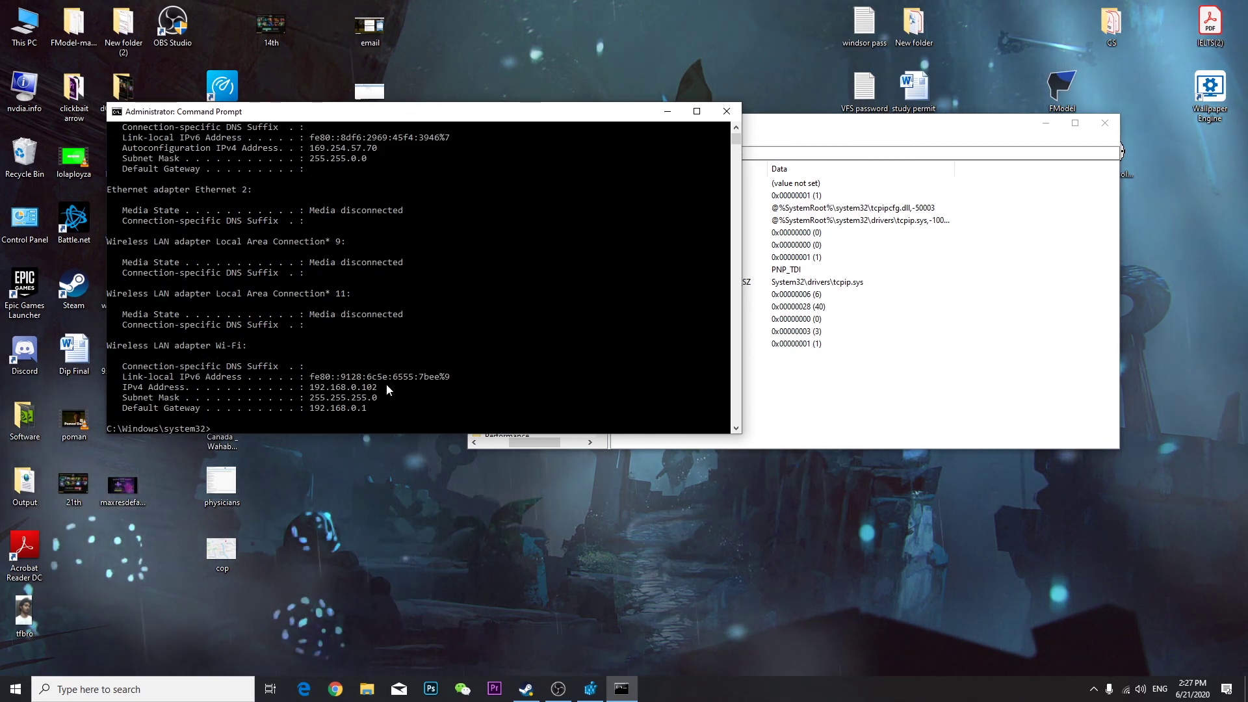
{"action": "left_click_drag", "start_coordinate": [382, 390], "coordinate": [311, 389]}
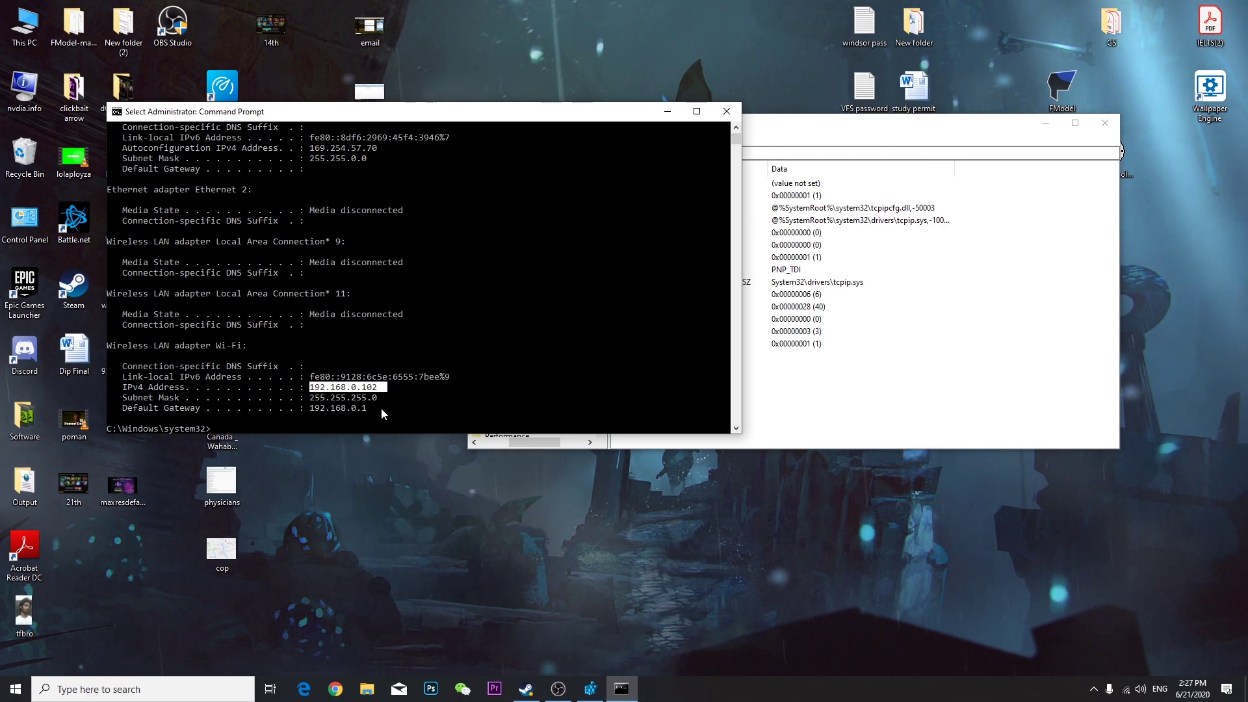
{"action": "left_click", "coordinate": [364, 411]}
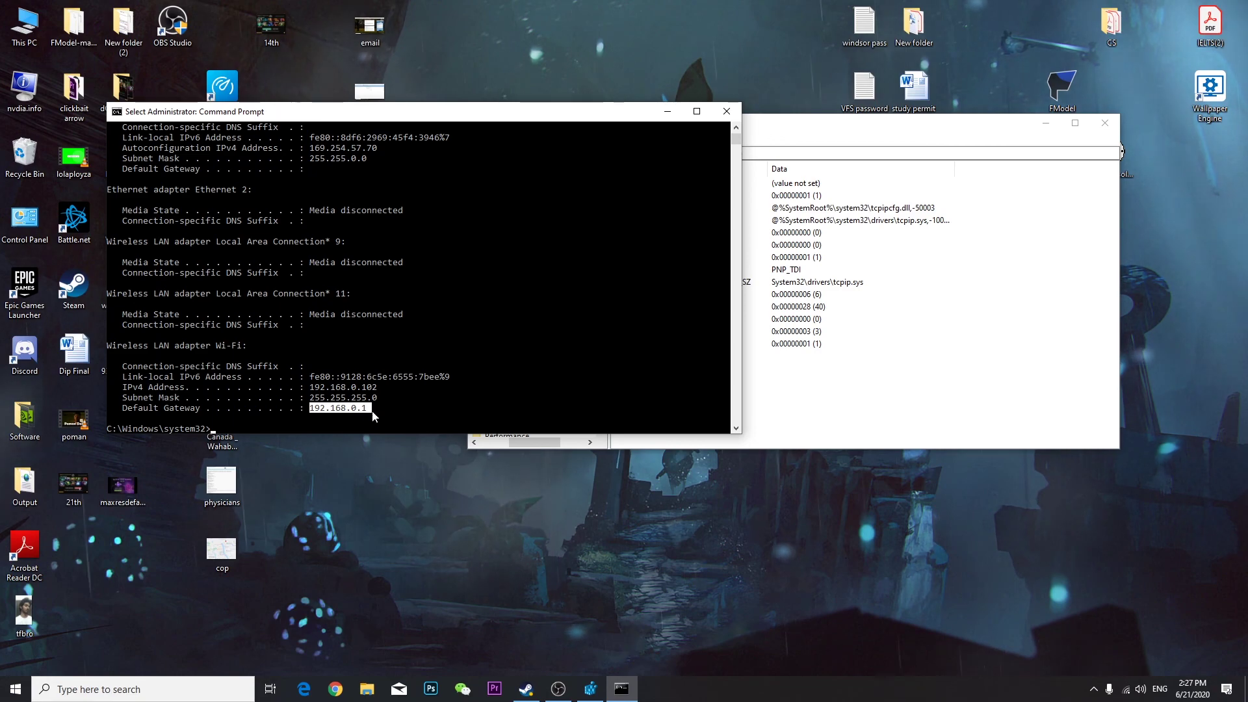
{"action": "left_click", "coordinate": [804, 127]}
{"action": "left_click", "coordinate": [550, 283]}
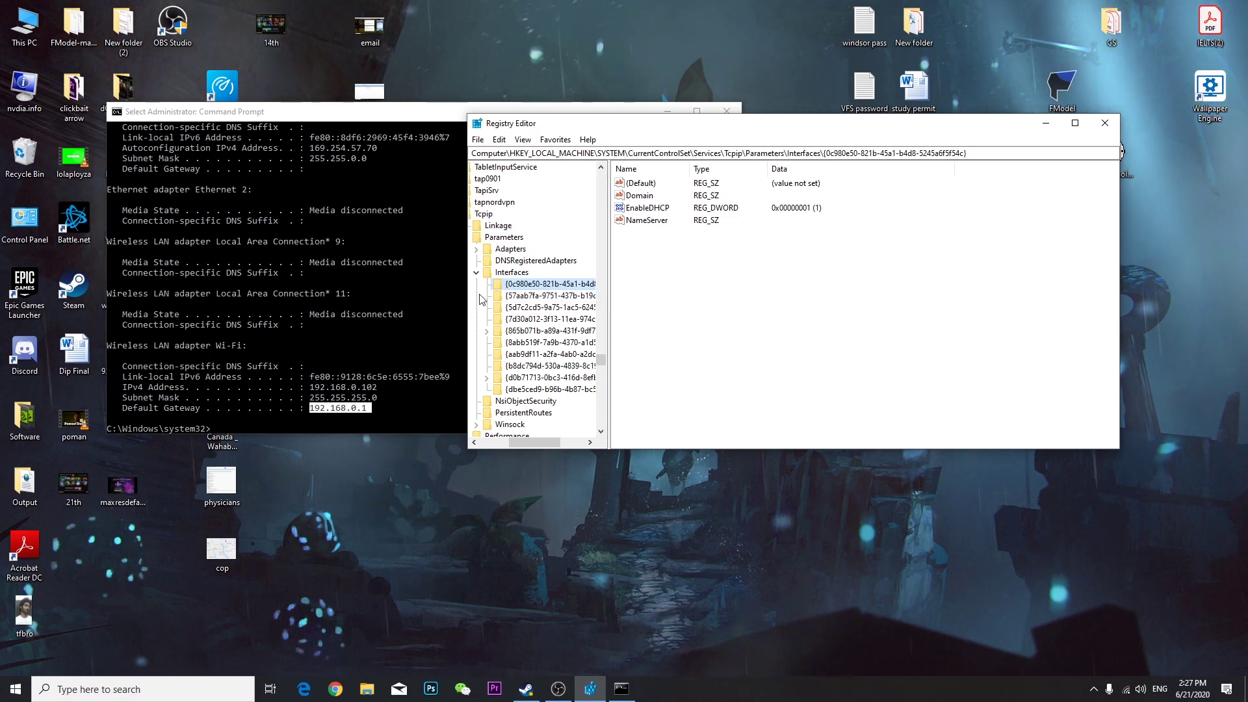
Find the interface key whose DhcpIPAddress matches ipconfig's 192.168.0.102.
{"action": "left_click", "coordinate": [544, 296]}
{"action": "left_click", "coordinate": [546, 307]}
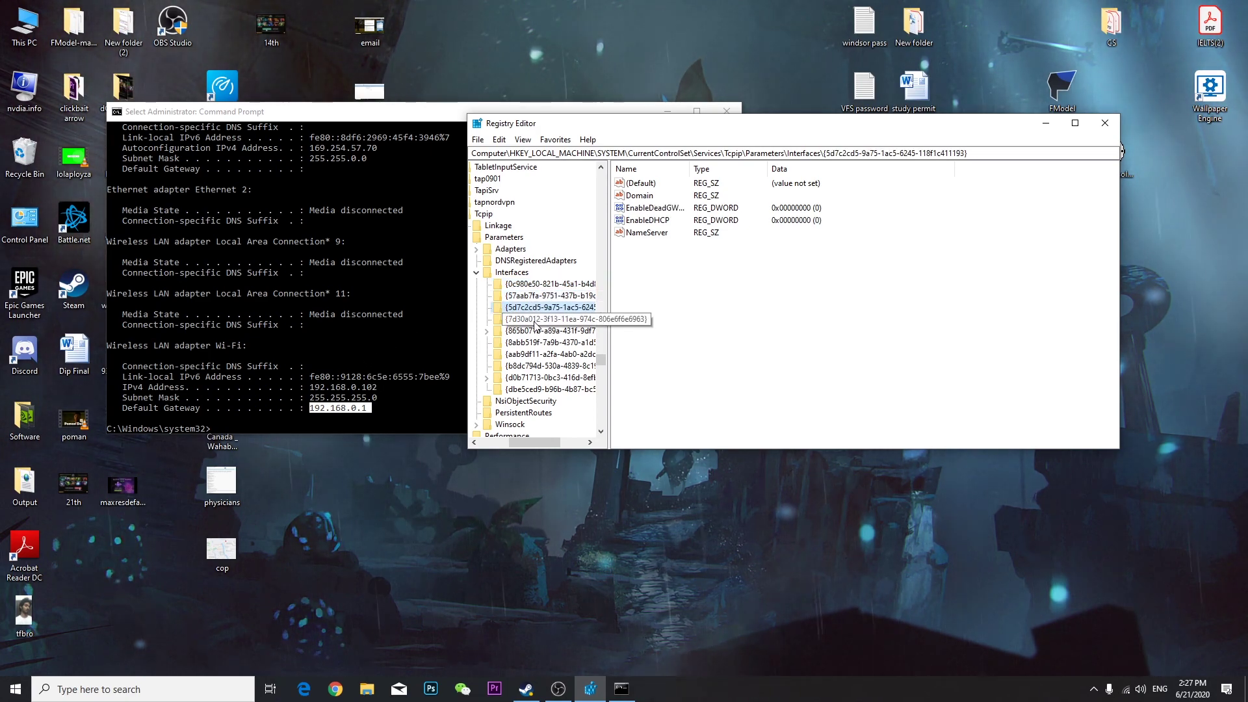
{"action": "left_click", "coordinate": [543, 320]}
{"action": "left_click", "coordinate": [534, 331]}
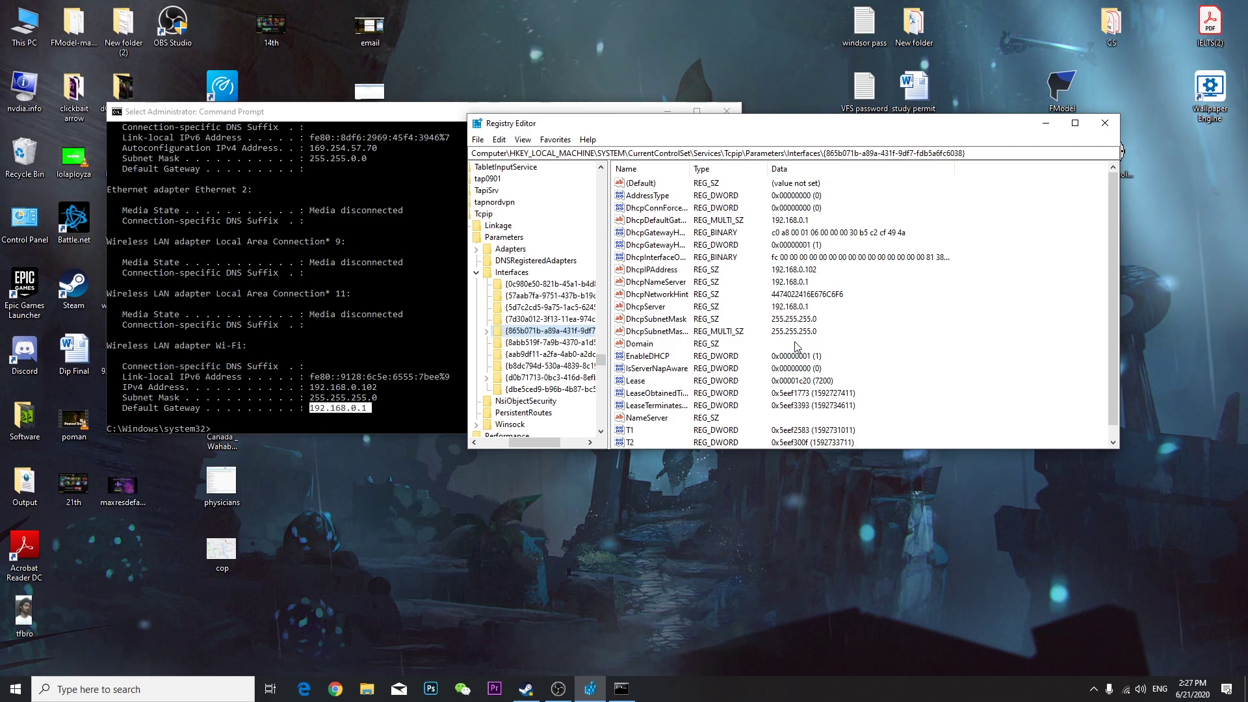
{"action": "left_click", "coordinate": [660, 270]}
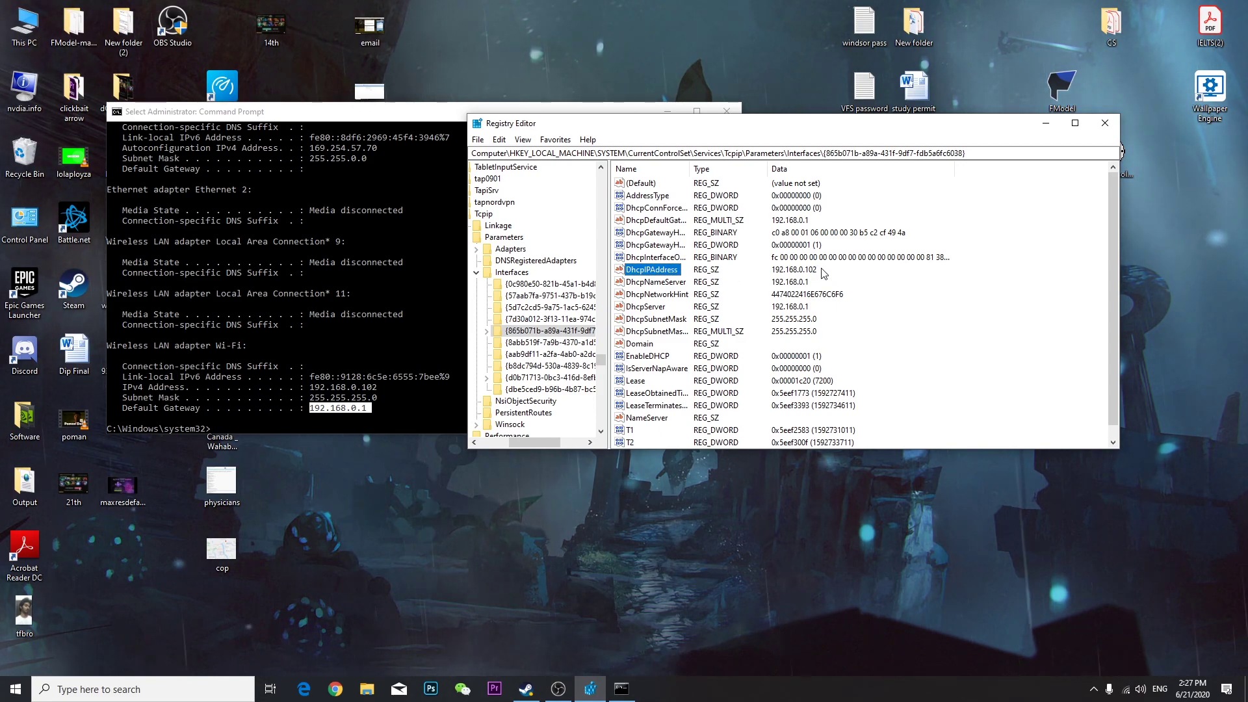
{"action": "left_click", "coordinate": [386, 391]}
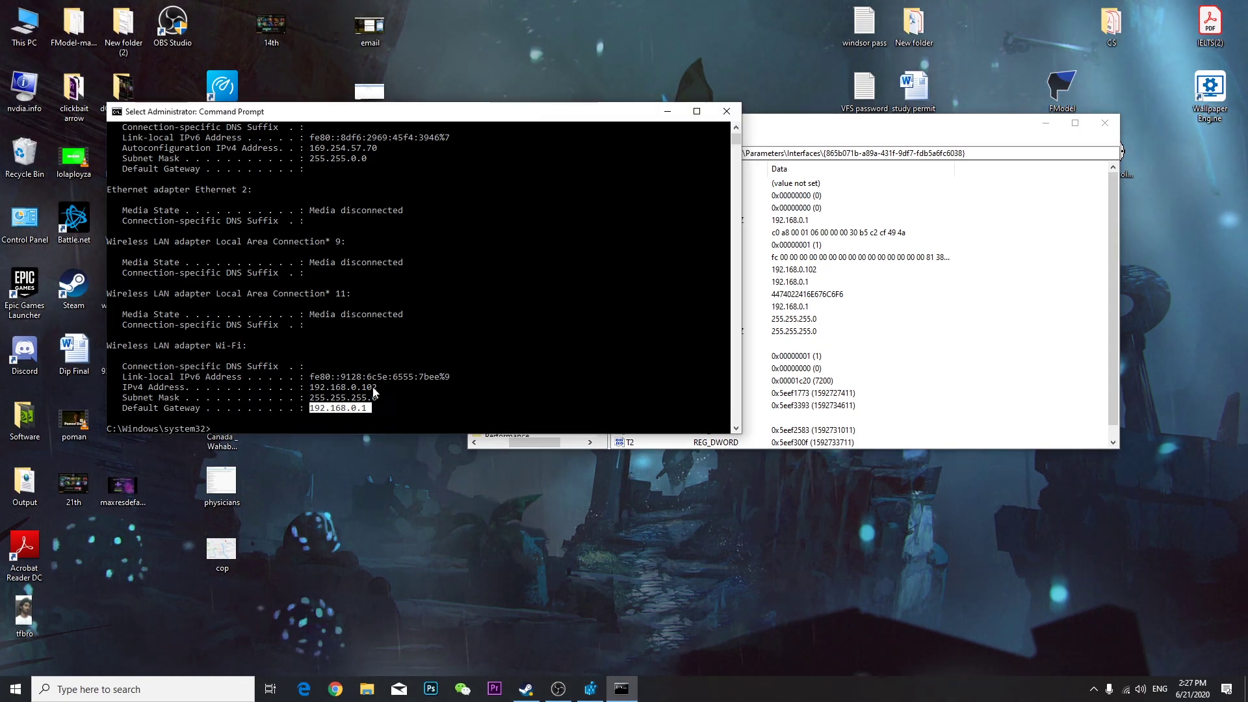
{"action": "left_click", "coordinate": [883, 172]}
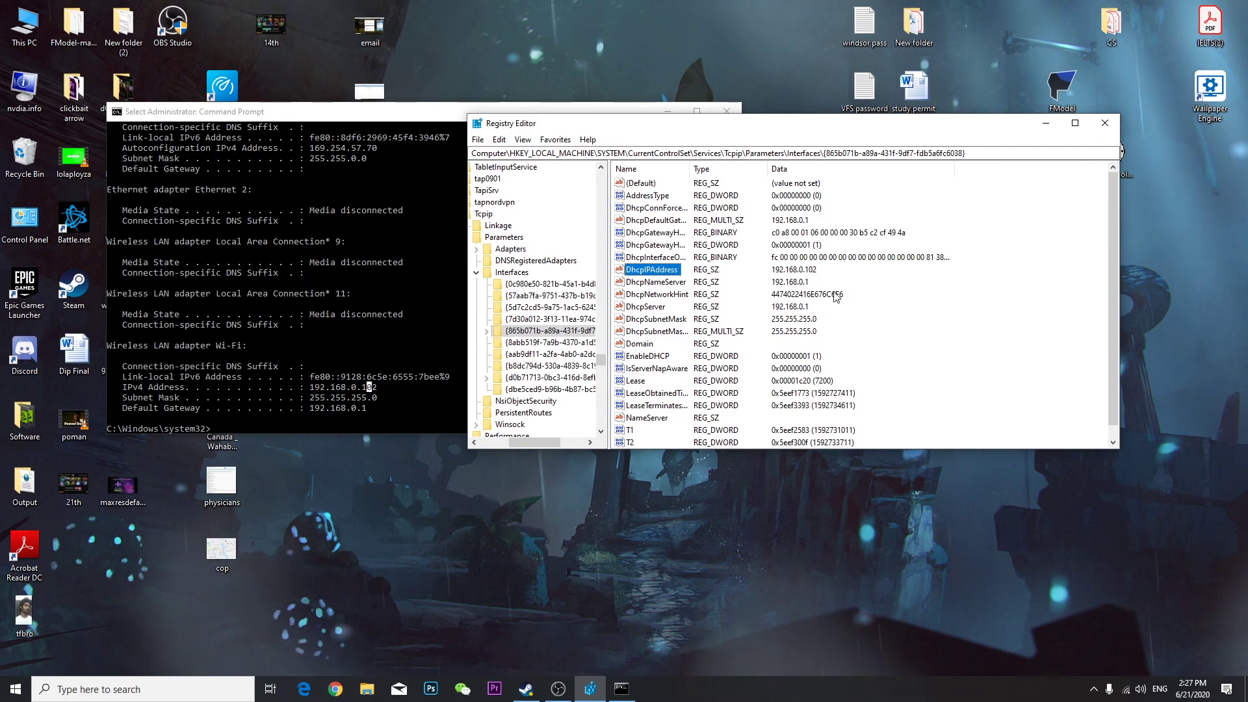
Expand the active {865b071b…} interface key, inspect its subkey, and return to it.
{"action": "scroll", "coordinate": [872, 318], "scroll_direction": "down", "scroll_amount": 1}
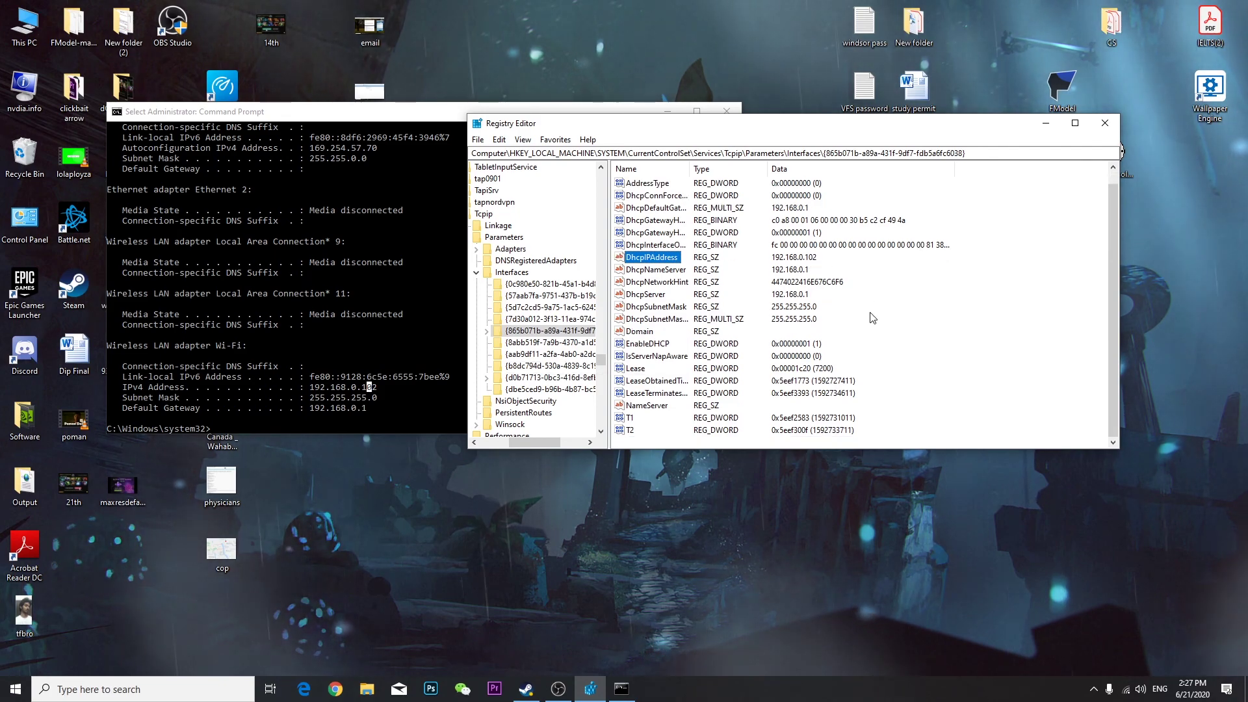
{"action": "left_click", "coordinate": [486, 331]}
{"action": "left_click", "coordinate": [546, 342]}
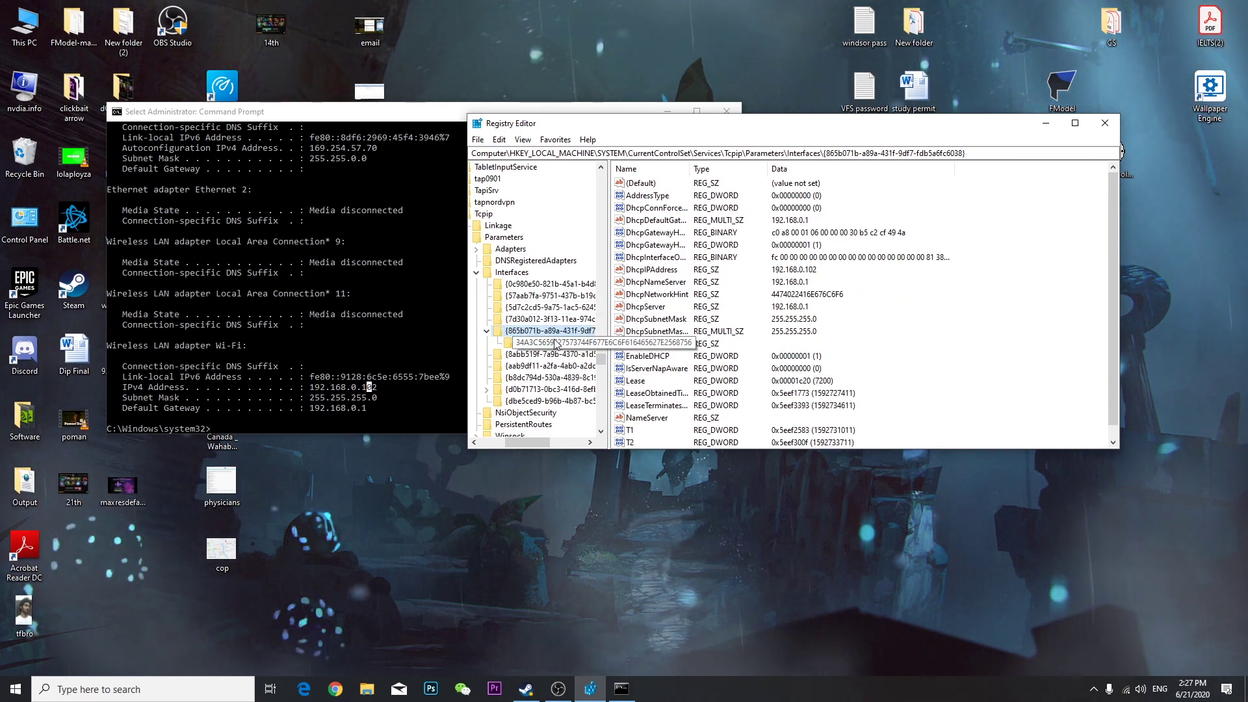
{"action": "left_click", "coordinate": [562, 330]}
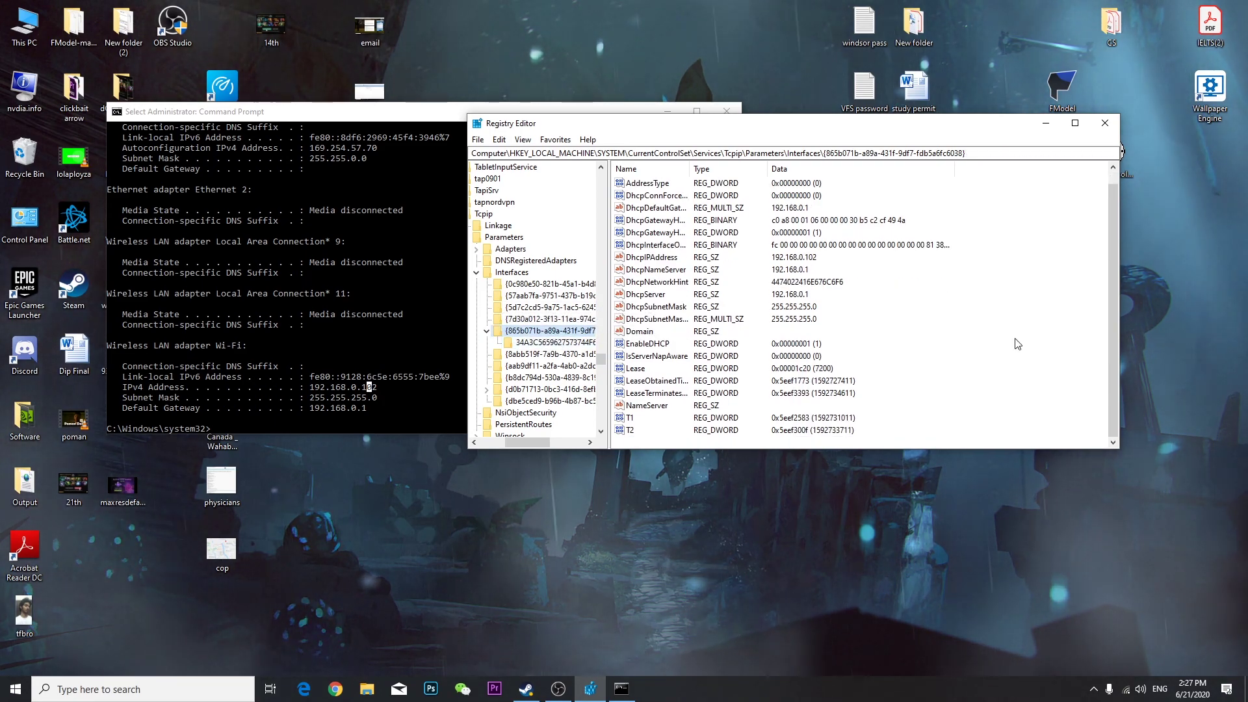
{"action": "right_click", "coordinate": [1045, 363]}
Add a DWORD named TcpAckFrequency with hexadecimal data 1 to the Wi-Fi interface key.
{"action": "mouse_move", "coordinate": [1074, 371]}
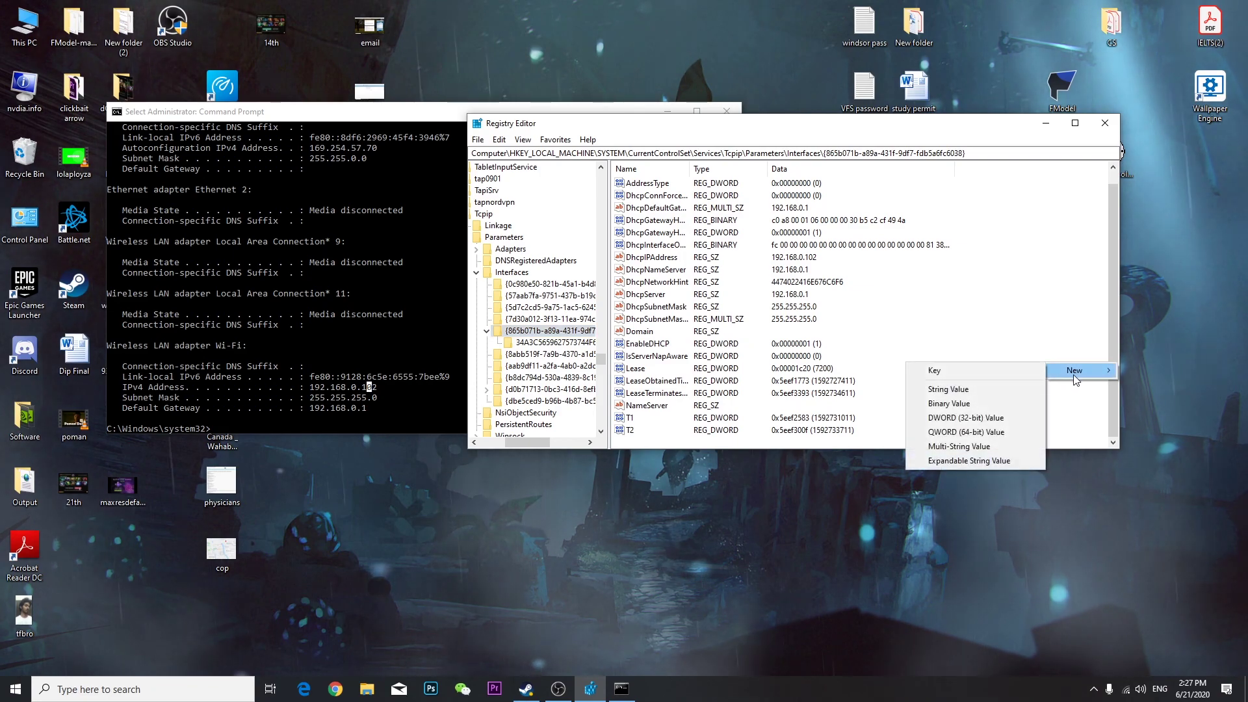
{"action": "left_click", "coordinate": [990, 421]}
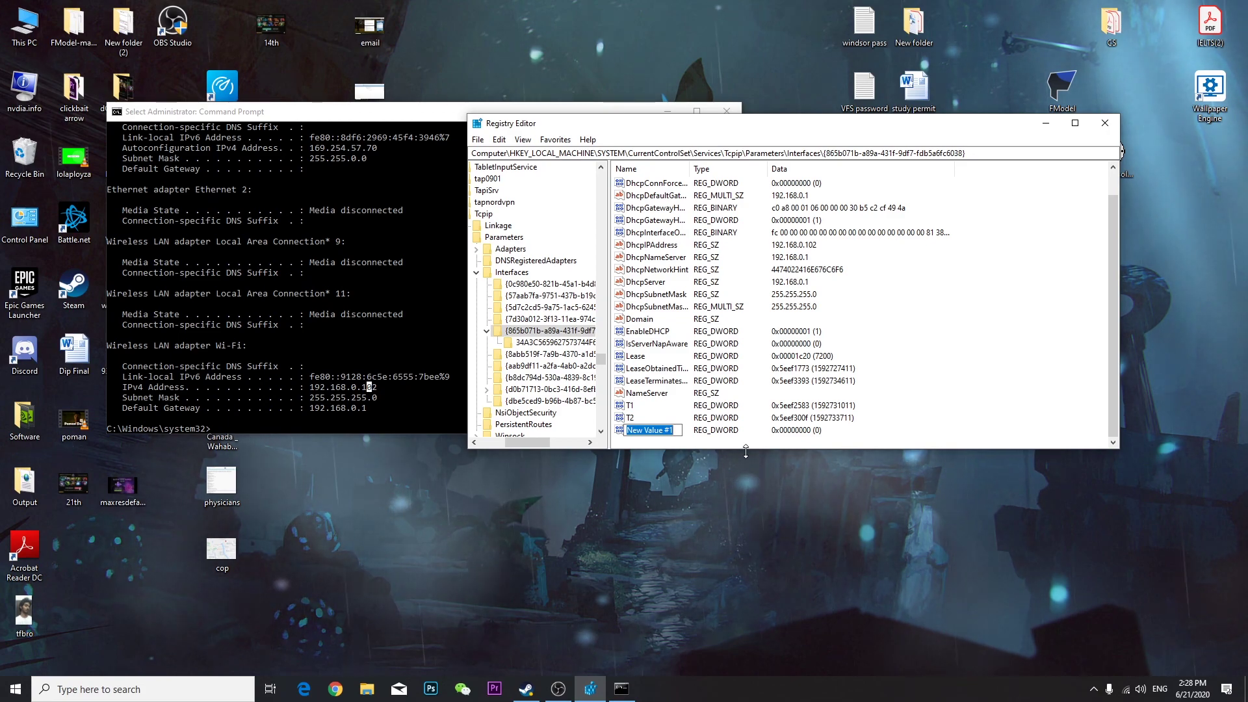
{"action": "type", "text": "T"}
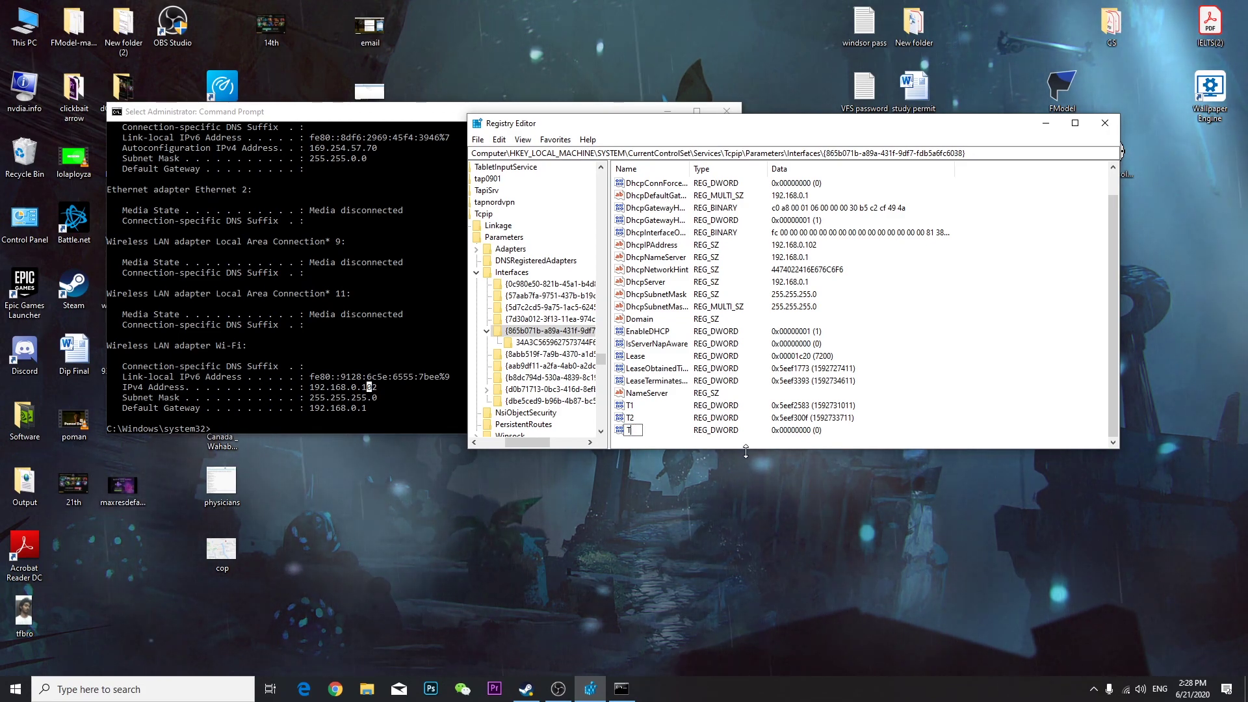
{"action": "type", "text": "cp"}
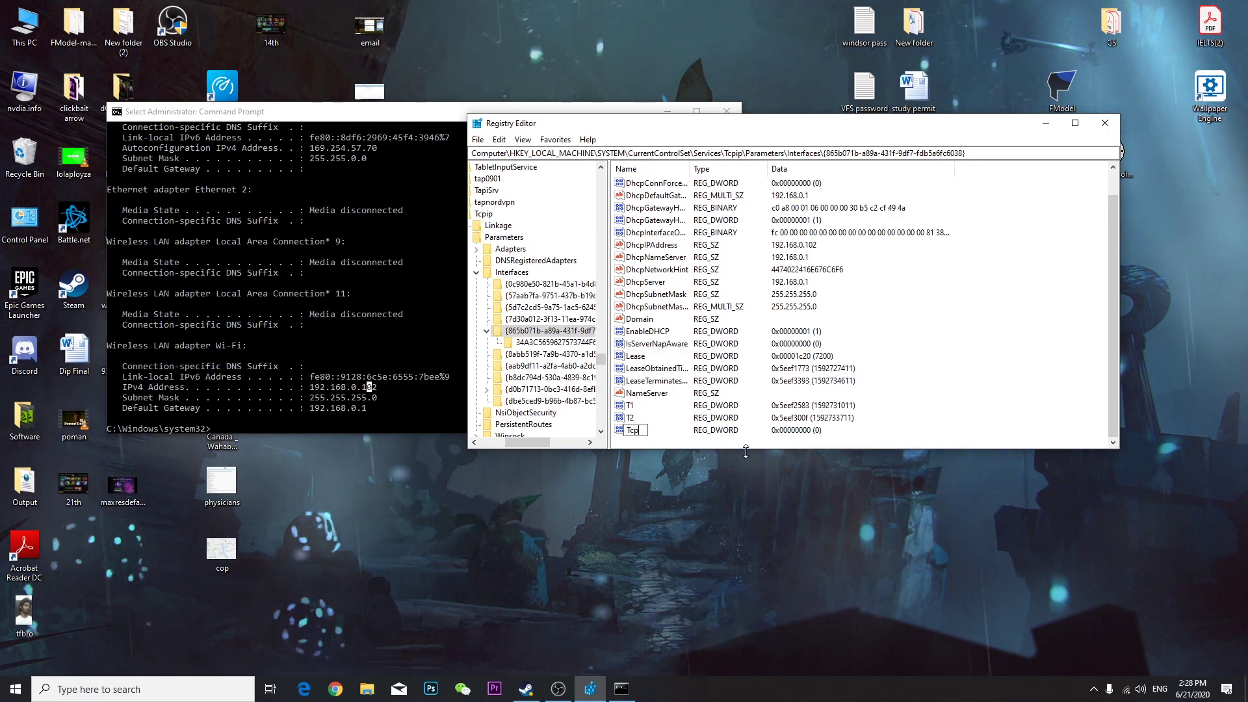
{"action": "type", "text": "Ack"}
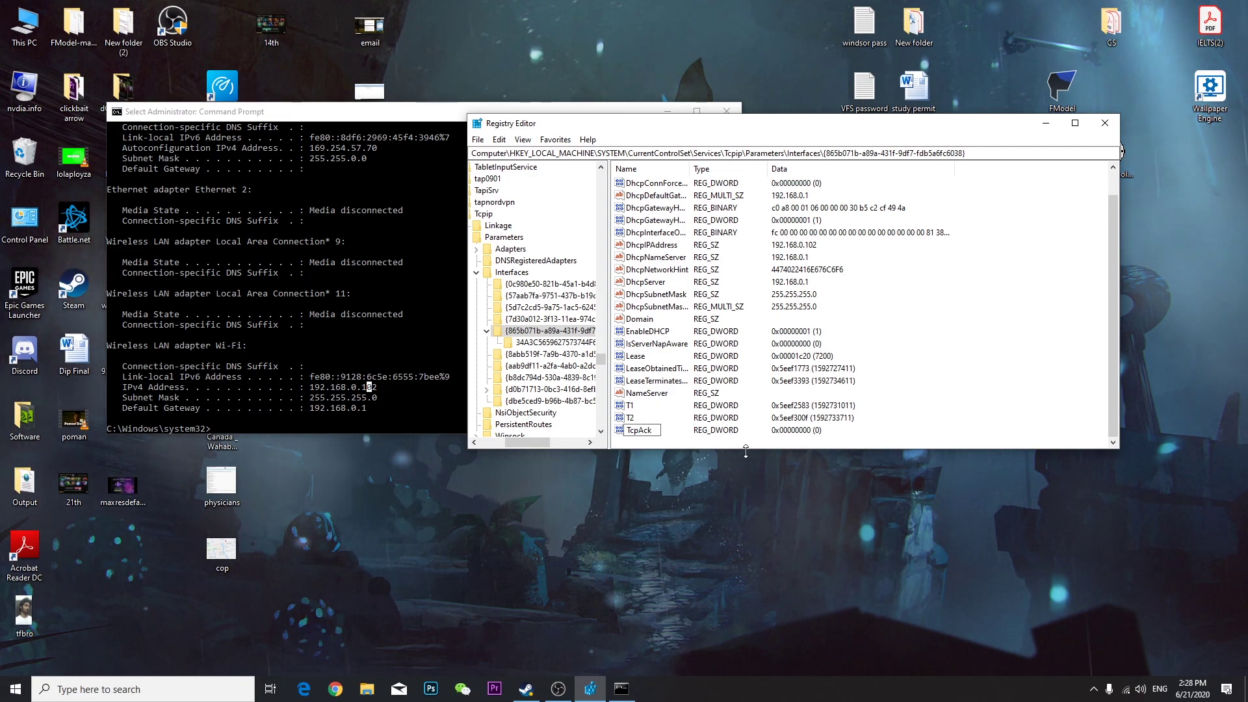
{"action": "type", "text": "Freq"}
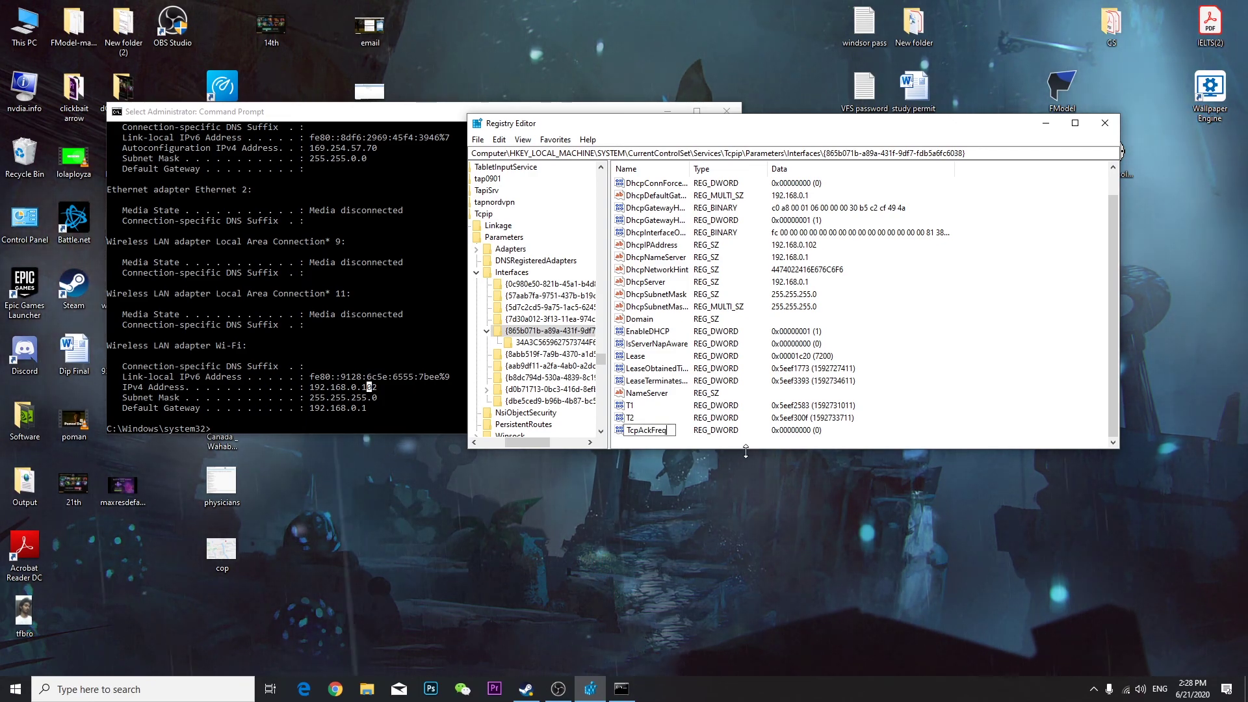
{"action": "type", "text": "uency"}
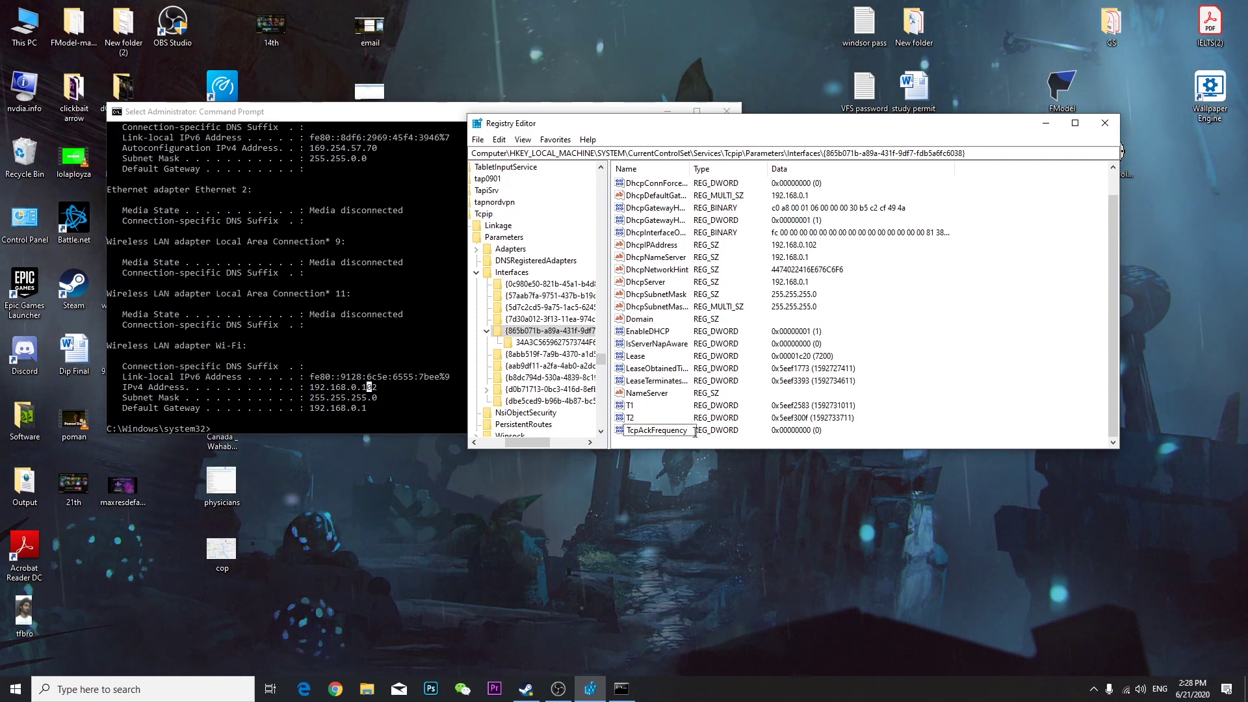
{"action": "key", "text": "Return"}
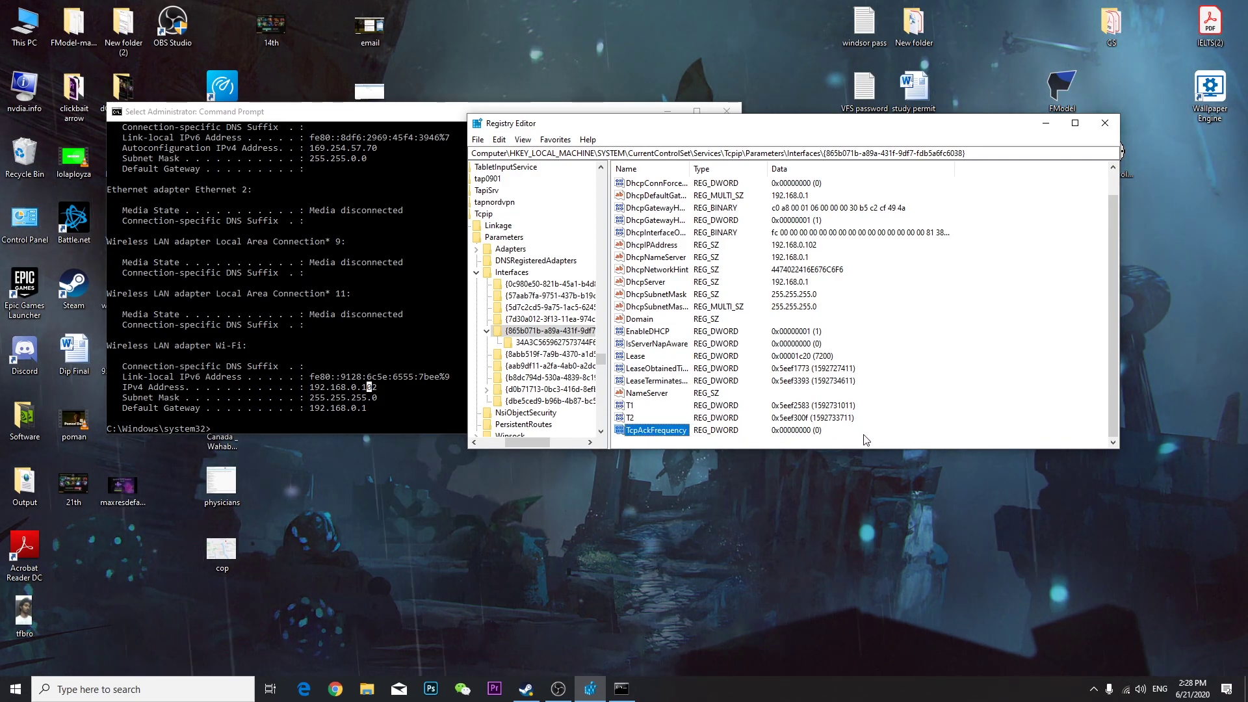
{"action": "double_click", "coordinate": [658, 430]}
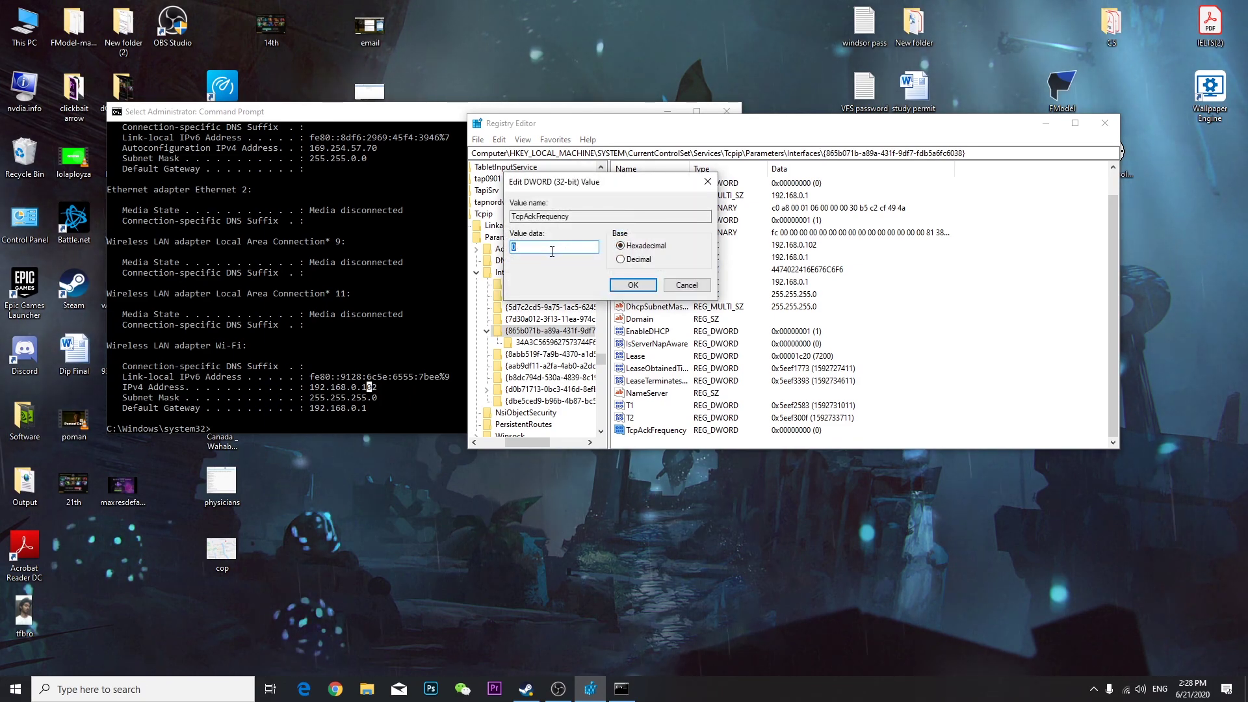
{"action": "type", "text": "1"}
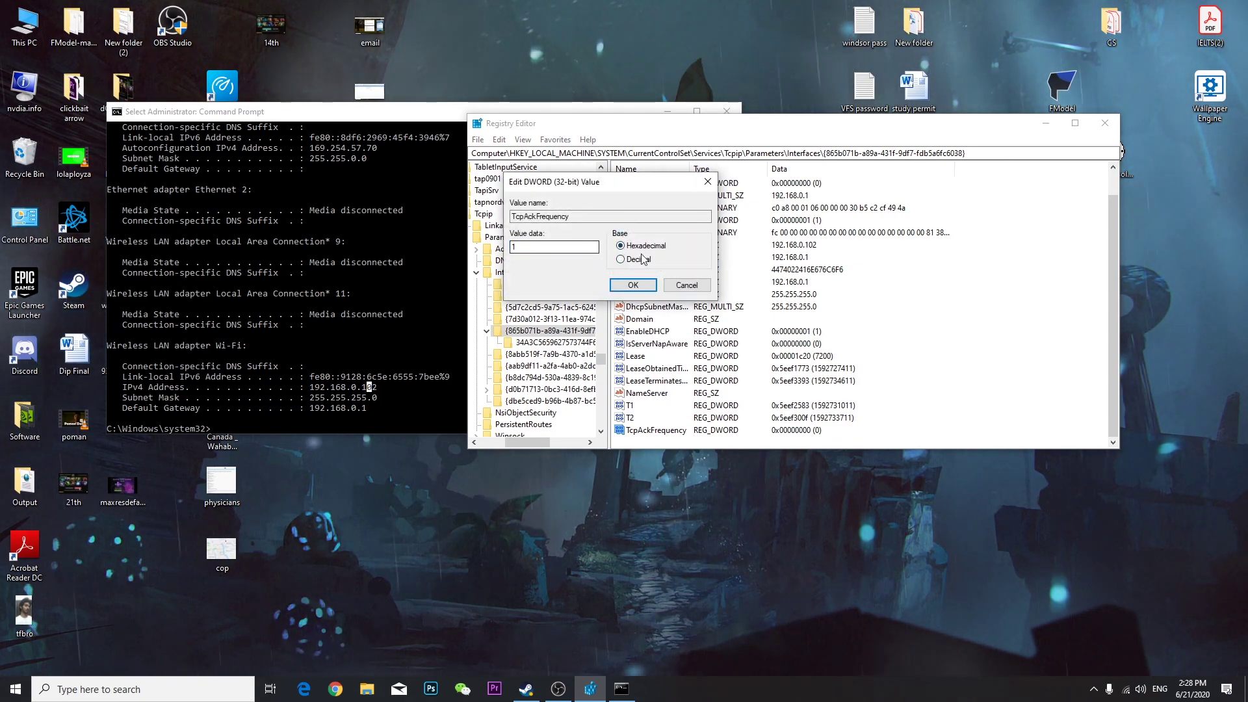
{"action": "left_click", "coordinate": [671, 247]}
{"action": "left_click", "coordinate": [633, 289]}
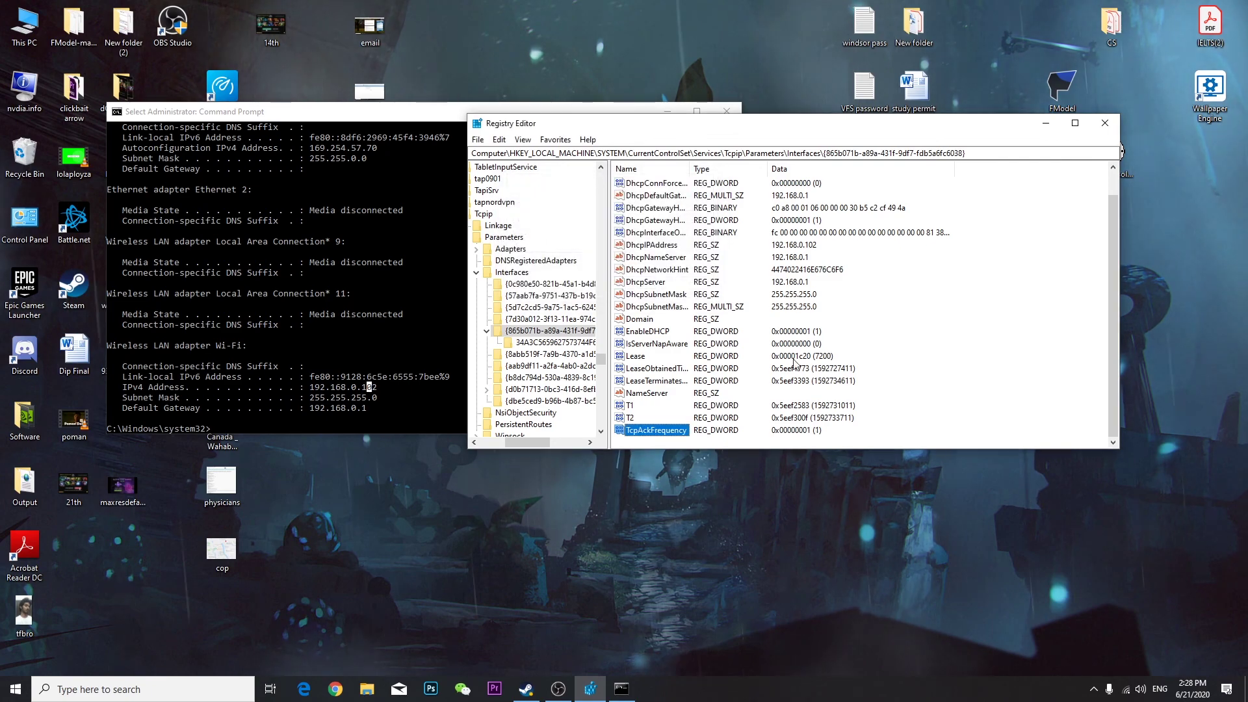
Create a new DWORD value and rename it from TCPNo.Delay to TCPNoDelay.
{"action": "right_click", "coordinate": [900, 437]}
{"action": "mouse_move", "coordinate": [942, 446]}
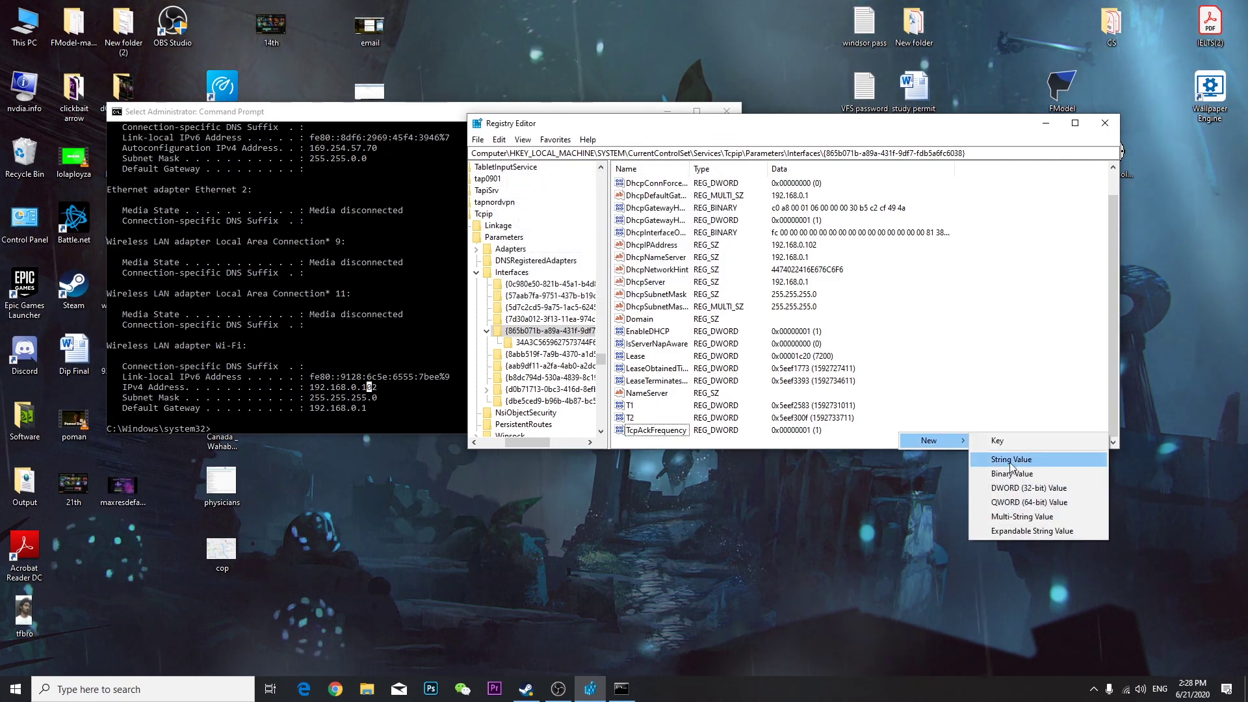
{"action": "left_click", "coordinate": [1028, 489]}
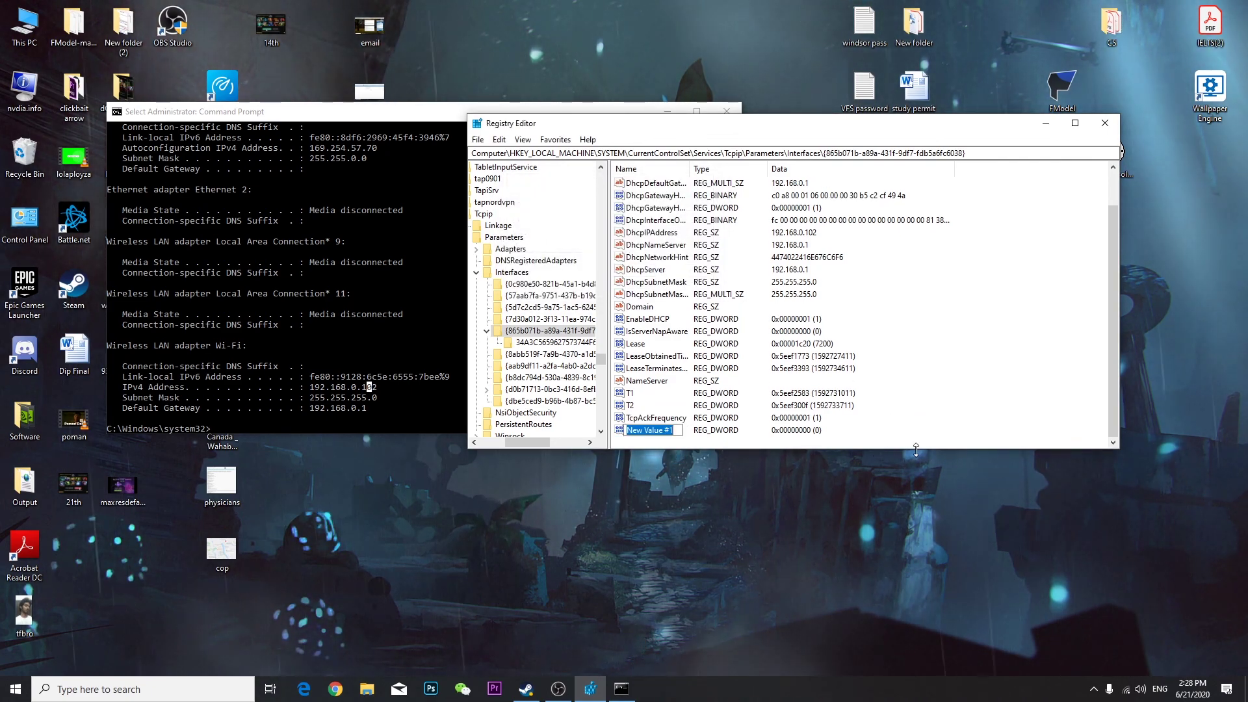
{"action": "type", "text": "TC"}
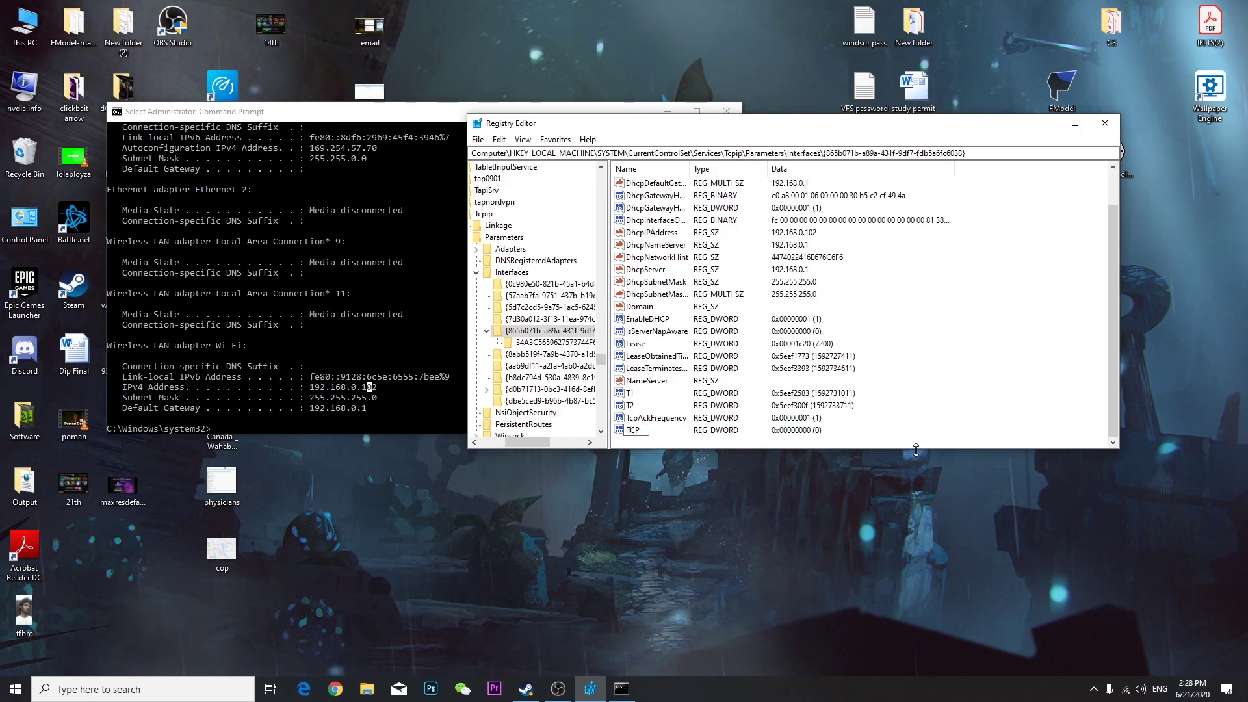
{"action": "type", "text": "PNo."}
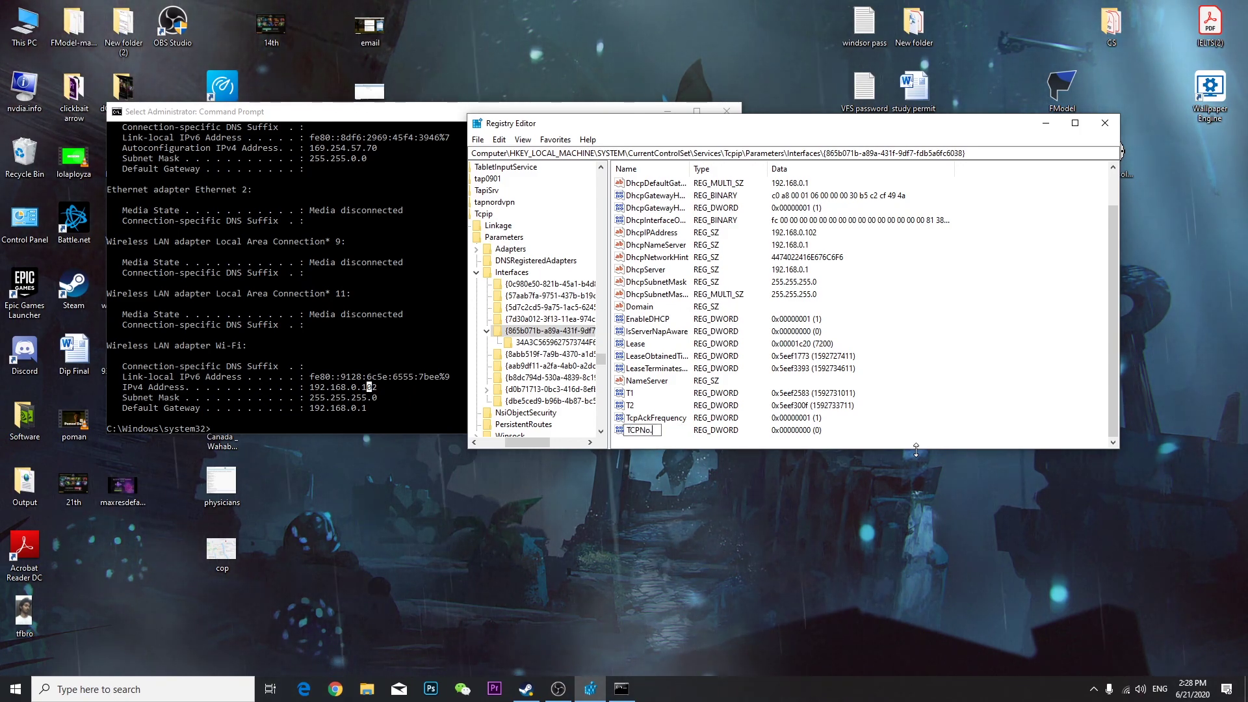
{"action": "type", "text": "Delay"}
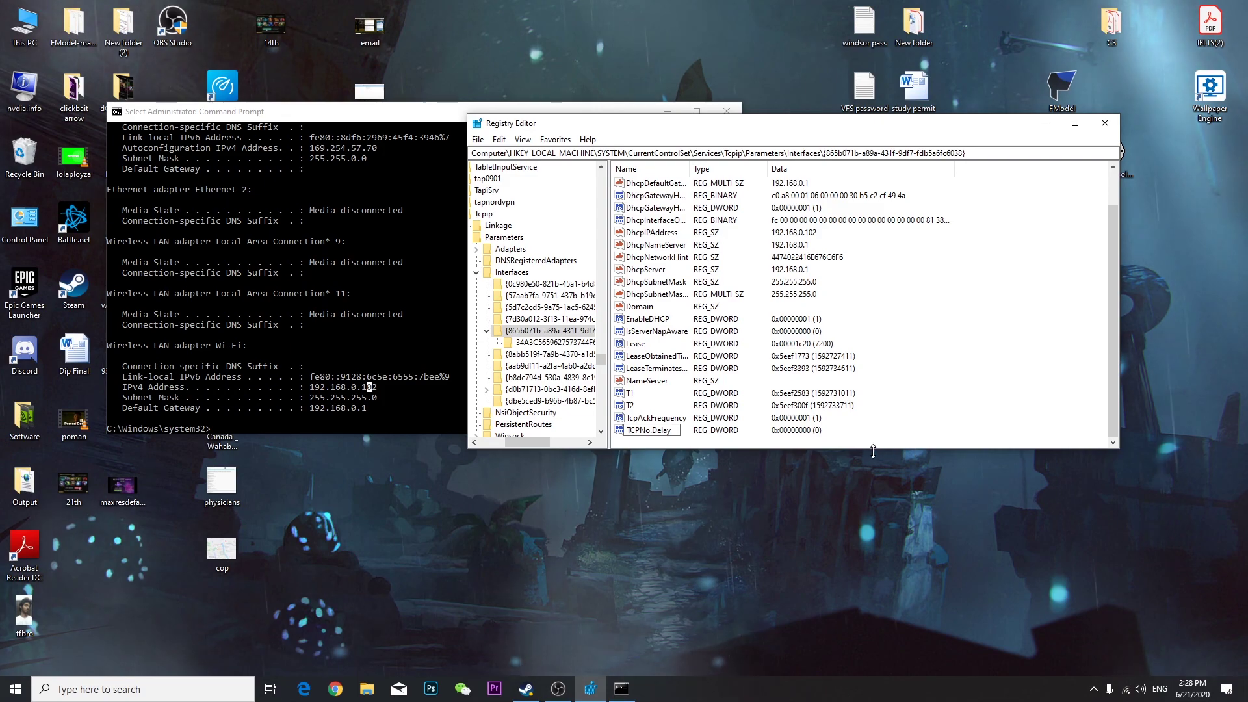
{"action": "key", "text": "Return"}
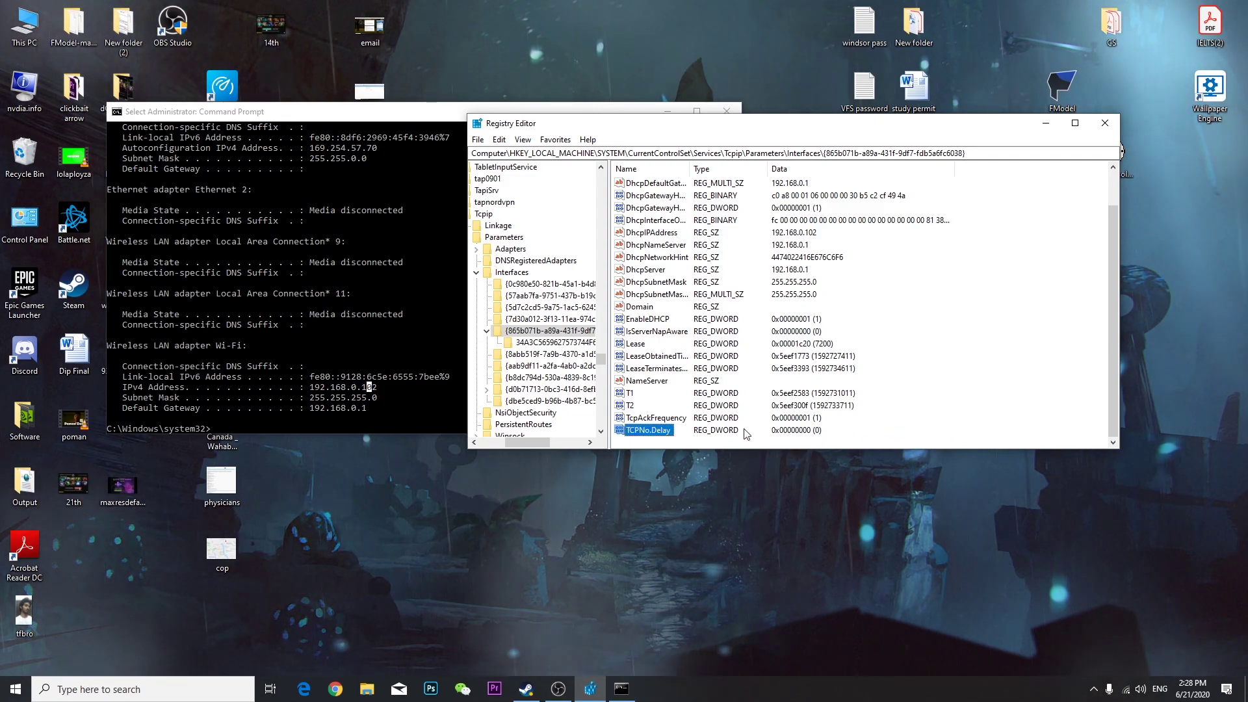
{"action": "right_click", "coordinate": [666, 438]}
{"action": "left_click", "coordinate": [700, 489]}
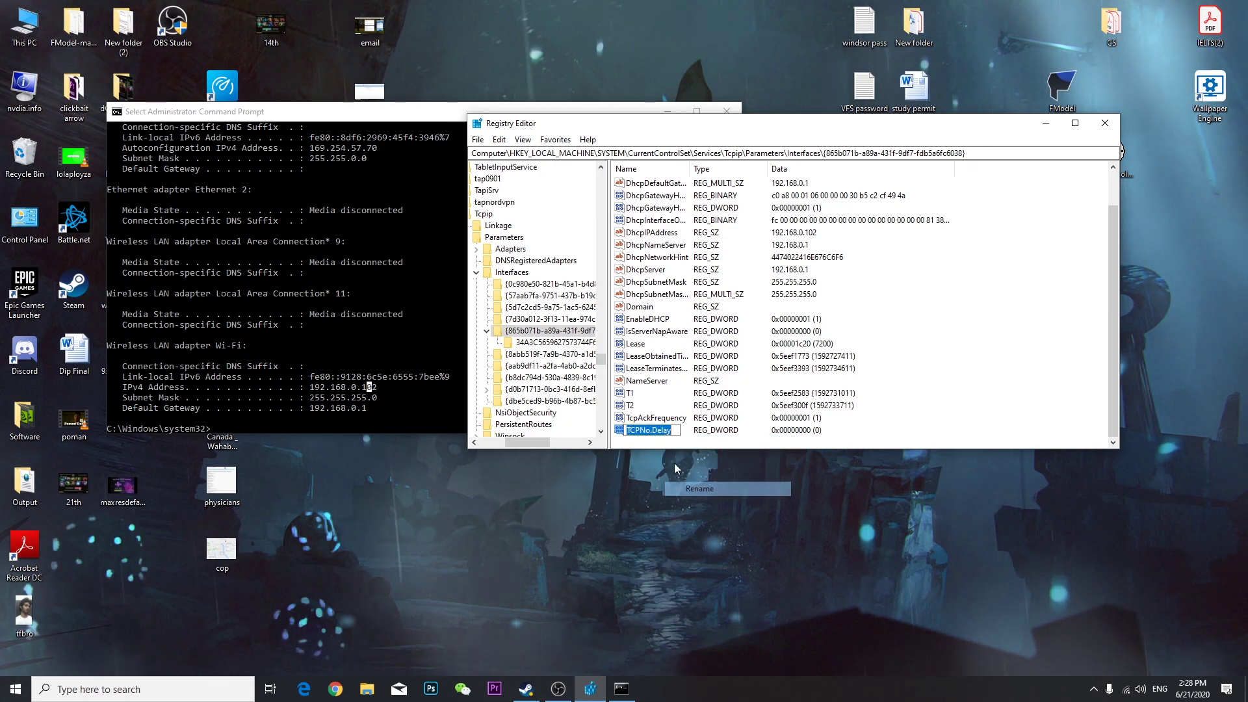
{"action": "left_click", "coordinate": [652, 431]}
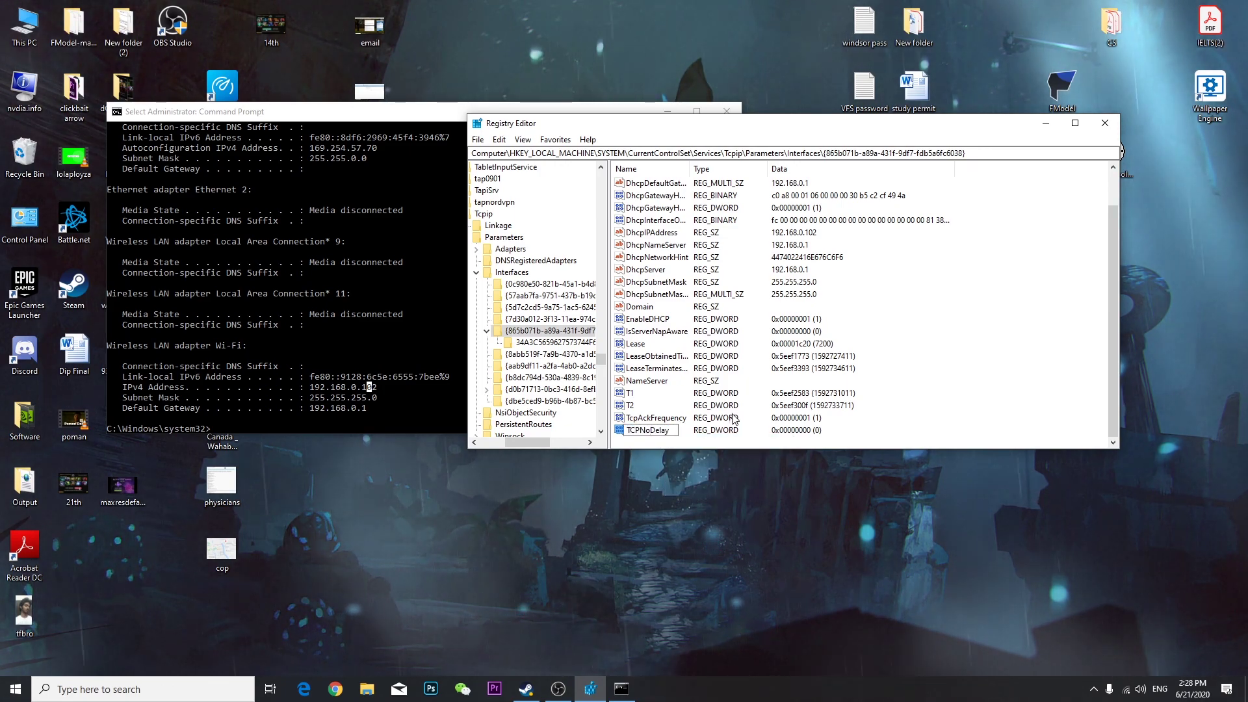
Set TCPNoDelay's value data to 1.
{"action": "double_click", "coordinate": [637, 432]}
{"action": "type", "text": "1"}
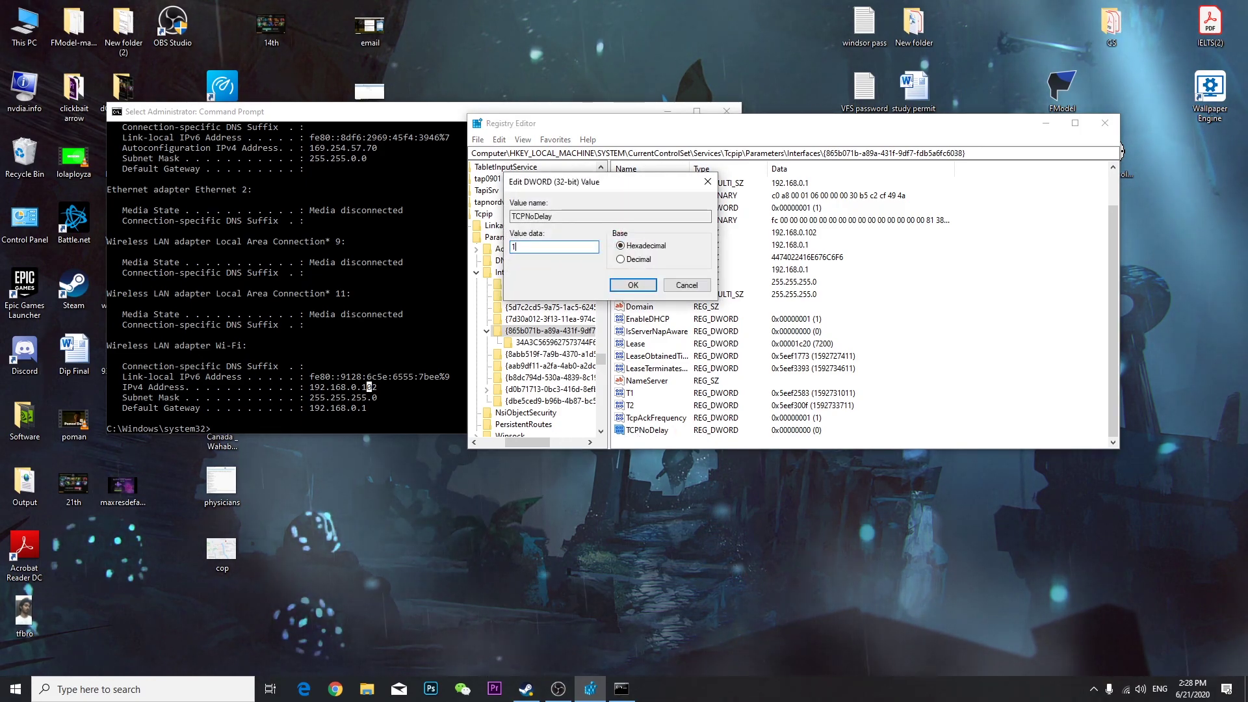
{"action": "left_click", "coordinate": [632, 284]}
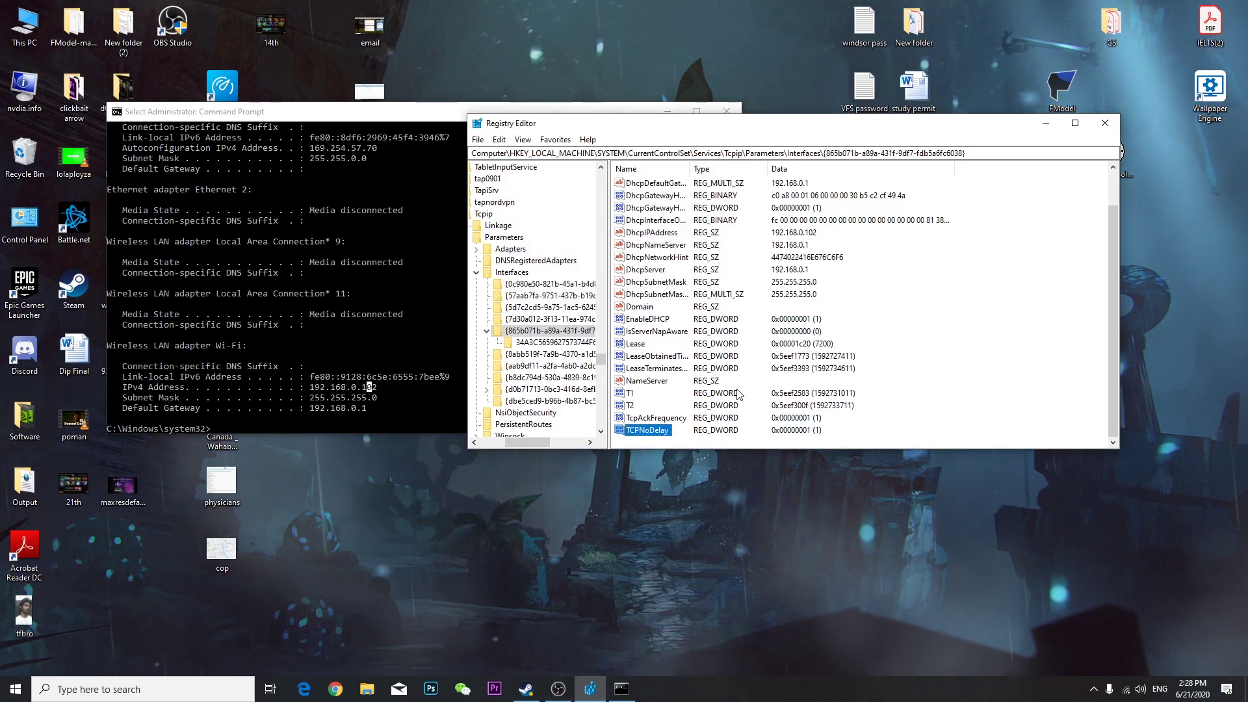
{"action": "left_click", "coordinate": [567, 343]}
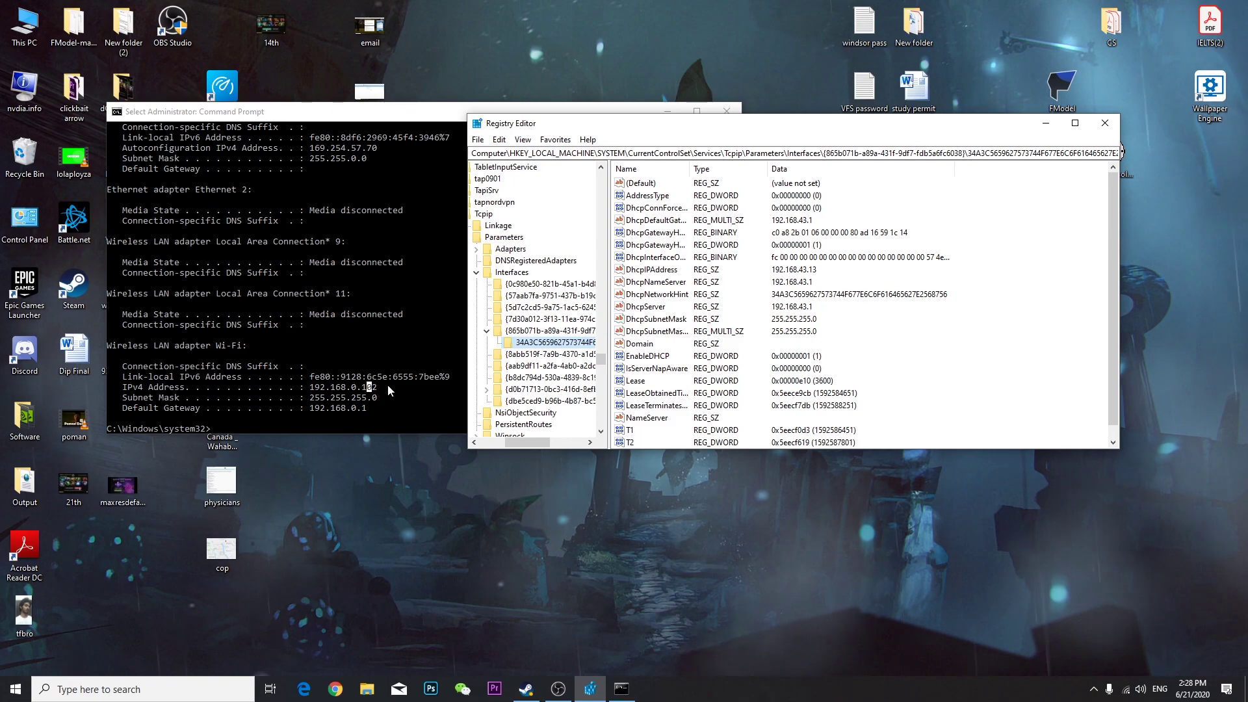
Check the other Interfaces subkeys, then return to the {865b071b…} Wi-Fi interface key.
{"action": "left_click", "coordinate": [547, 354]}
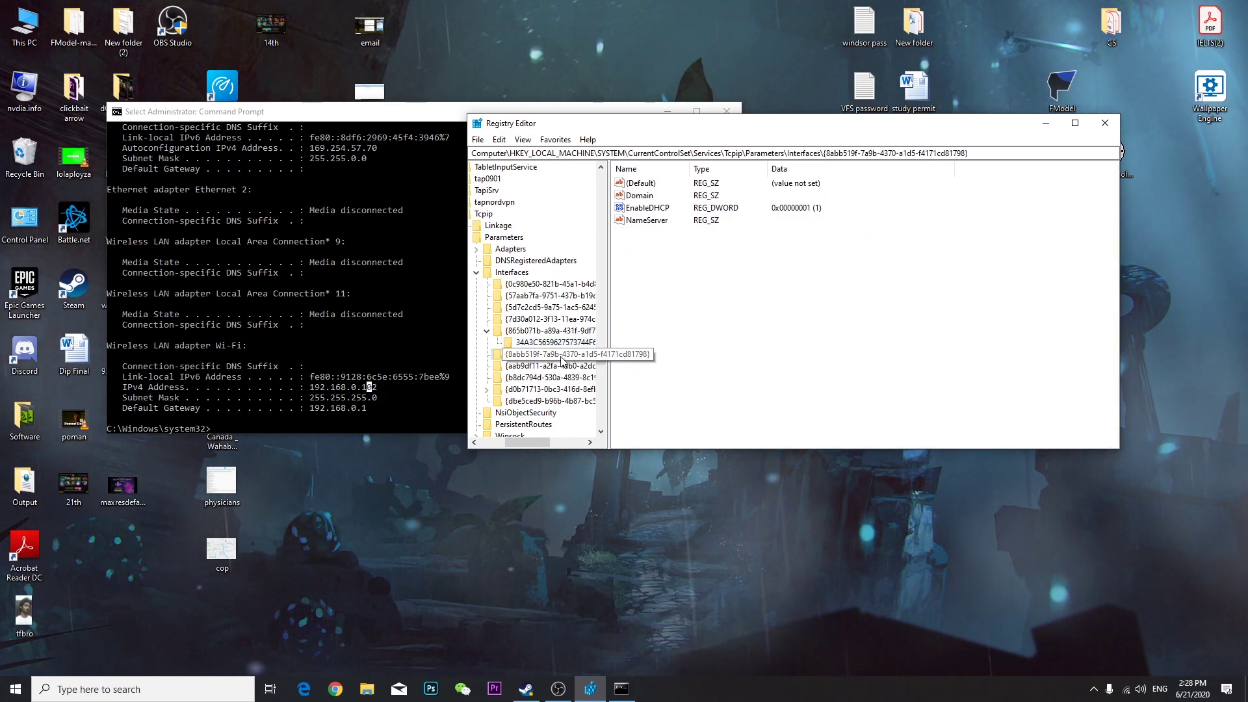
{"action": "left_click", "coordinate": [546, 378]}
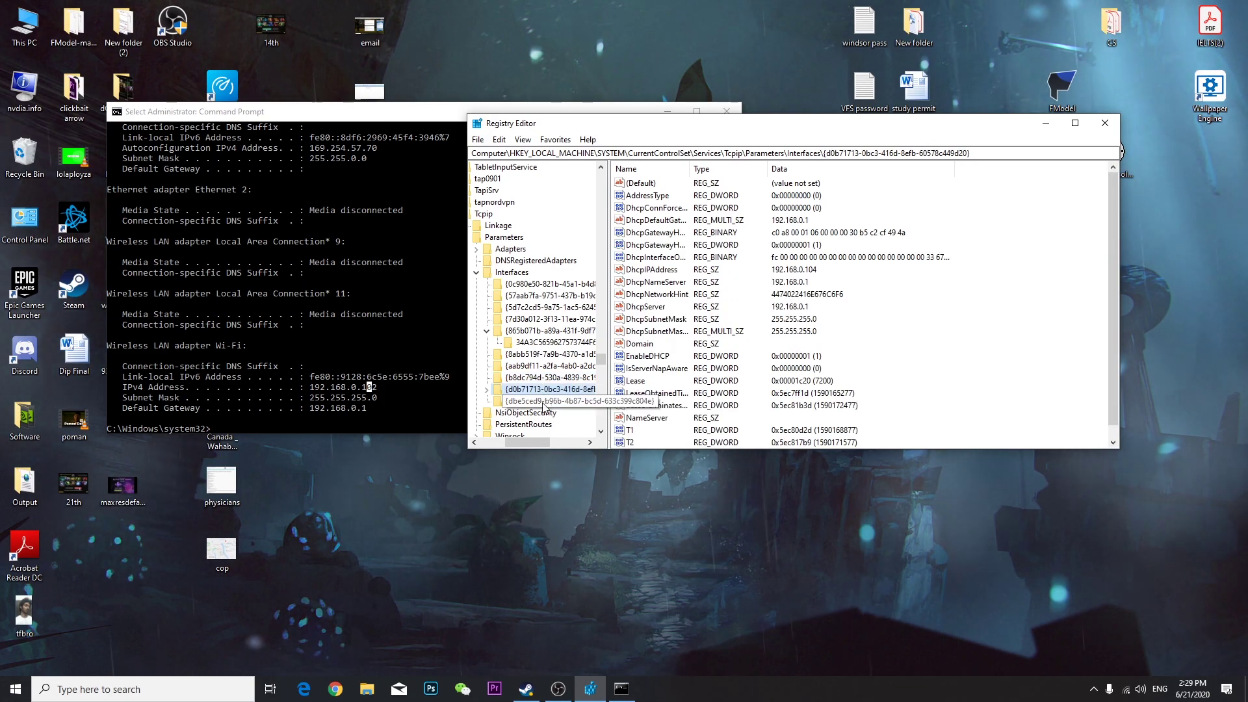
{"action": "left_click", "coordinate": [548, 401]}
{"action": "left_click", "coordinate": [548, 342]}
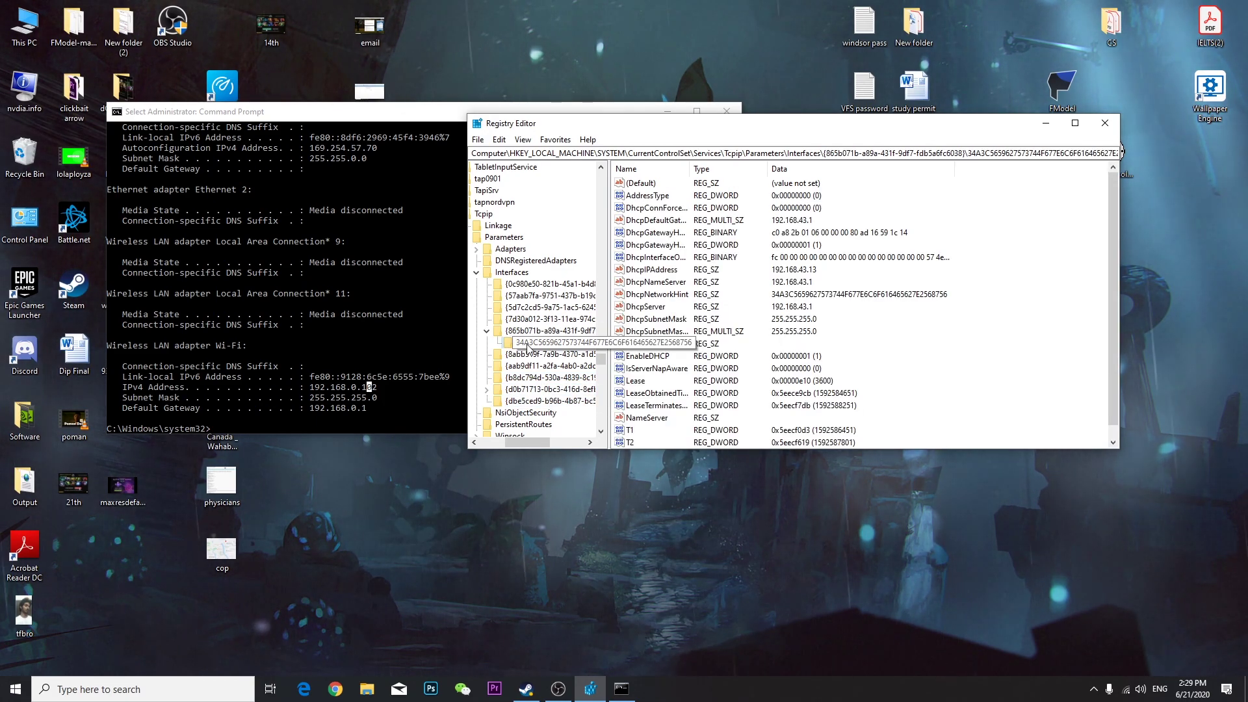
{"action": "left_click", "coordinate": [546, 332]}
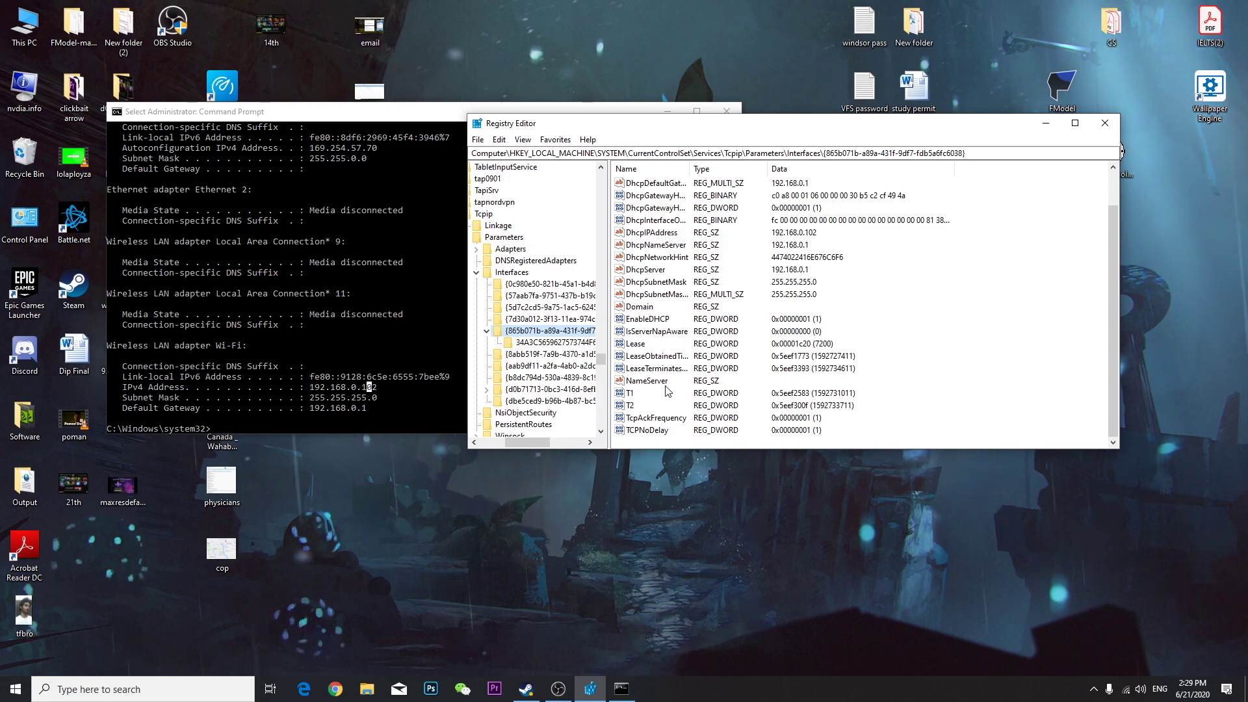
Close Registry Editor and Command Prompt, then refresh the desktop twice.
{"action": "left_click", "coordinate": [1105, 122]}
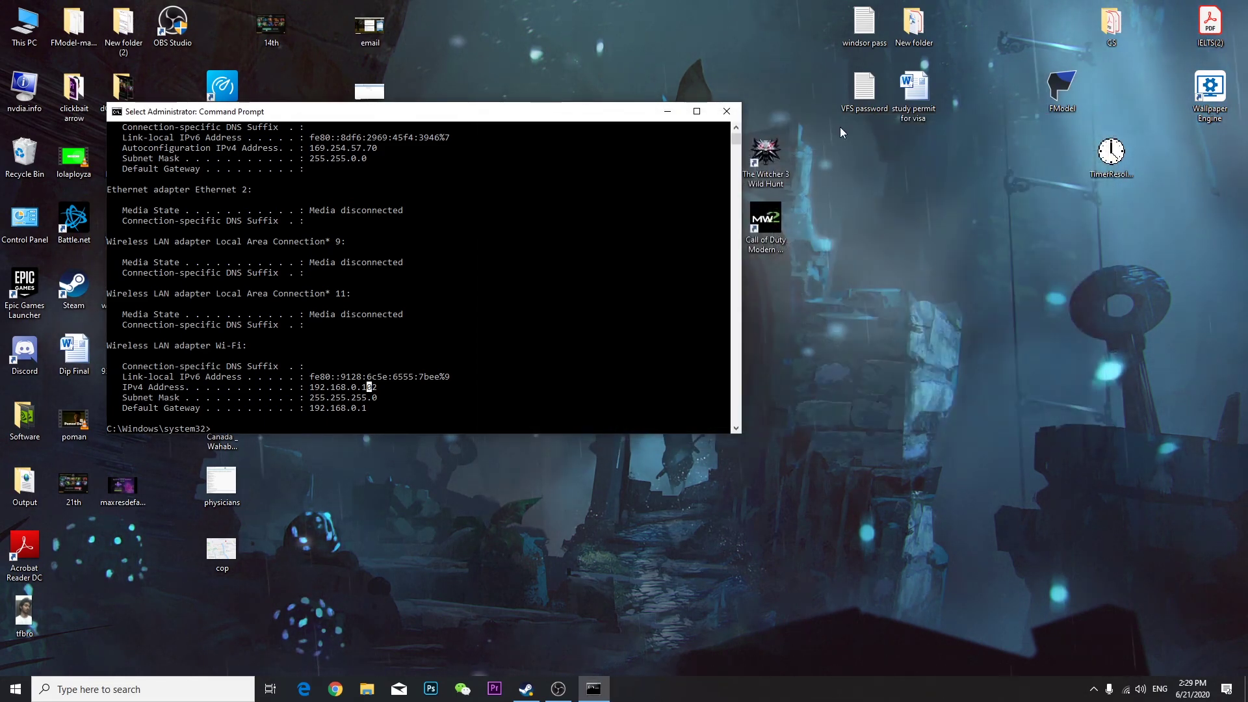
{"action": "left_click", "coordinate": [727, 112]}
{"action": "right_click", "coordinate": [866, 208]}
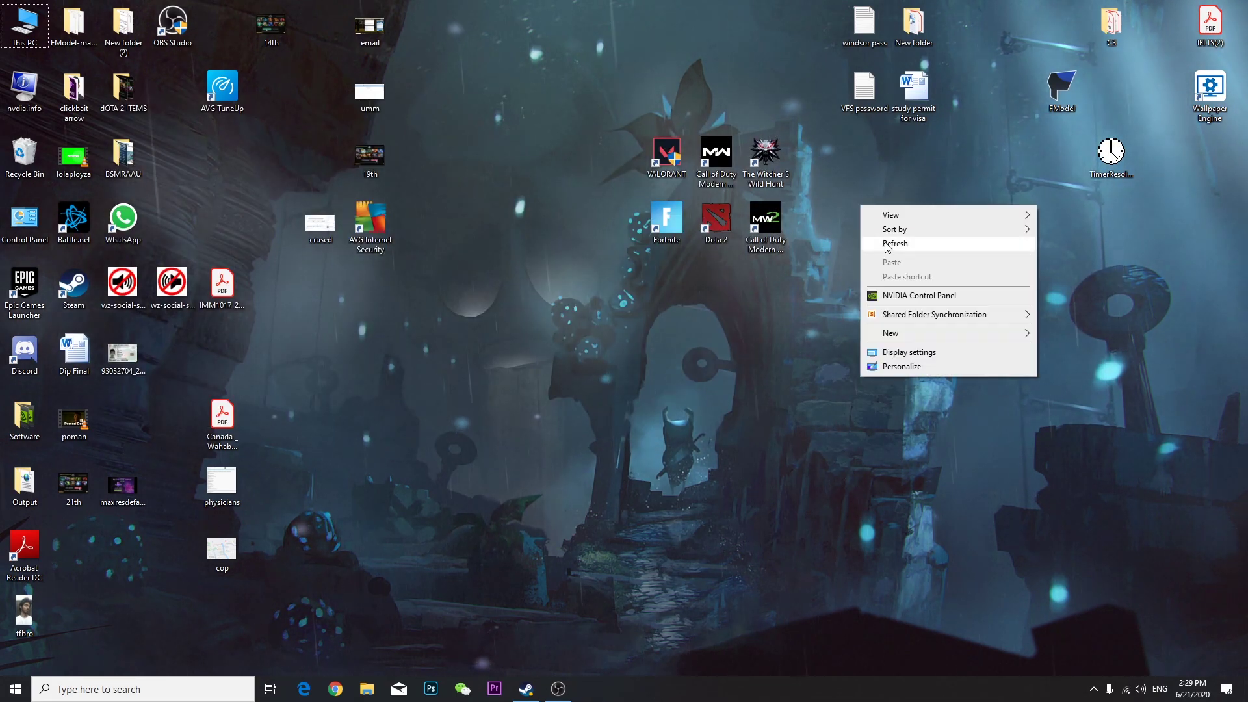
{"action": "left_click", "coordinate": [904, 247]}
{"action": "right_click", "coordinate": [866, 209]}
{"action": "left_click", "coordinate": [905, 247]}
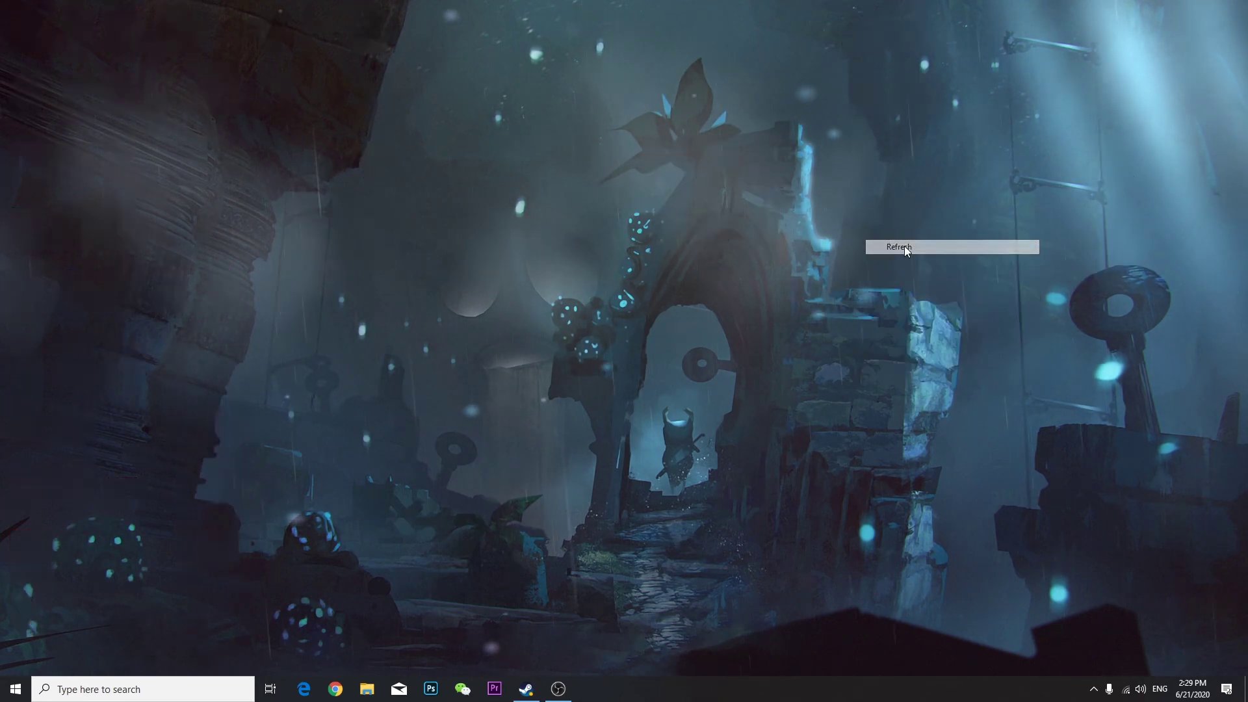